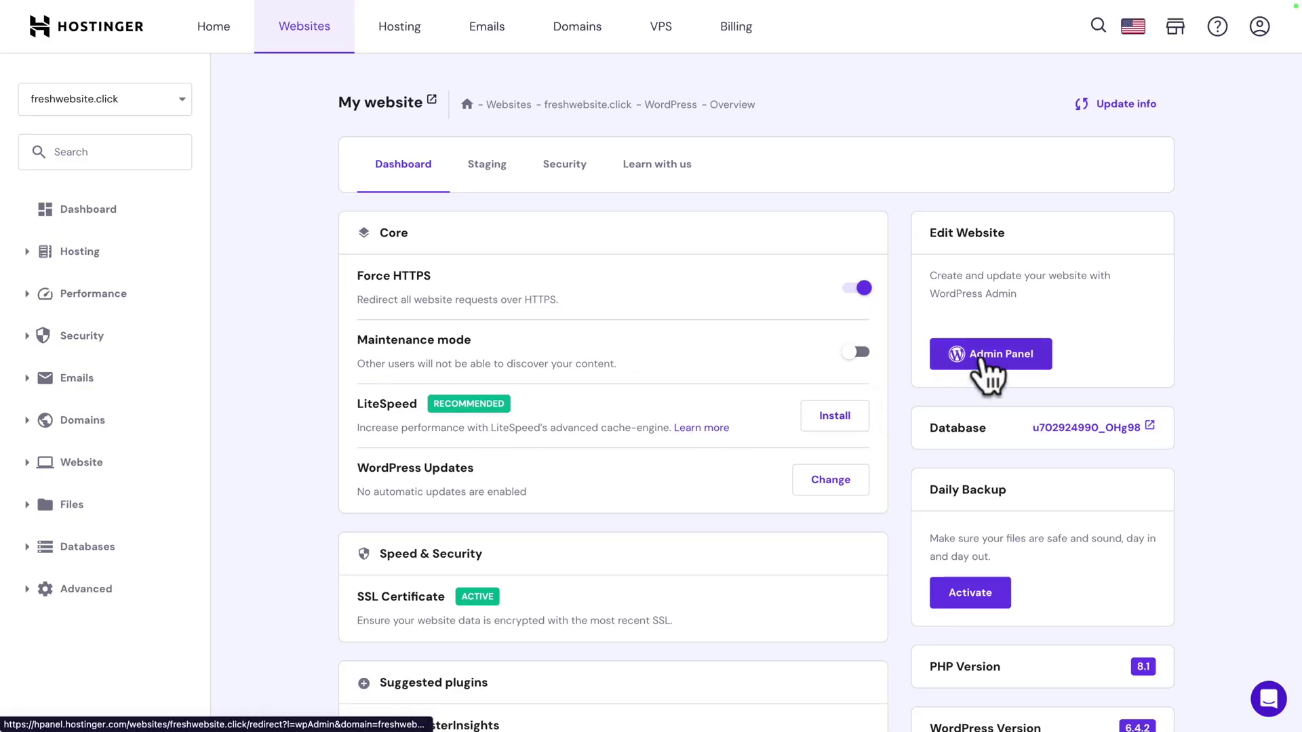
In the site's WordPress admin, search the plugin directory for "starter templates", then install and activate the Starter Templates plugin.
left_click(984, 360)
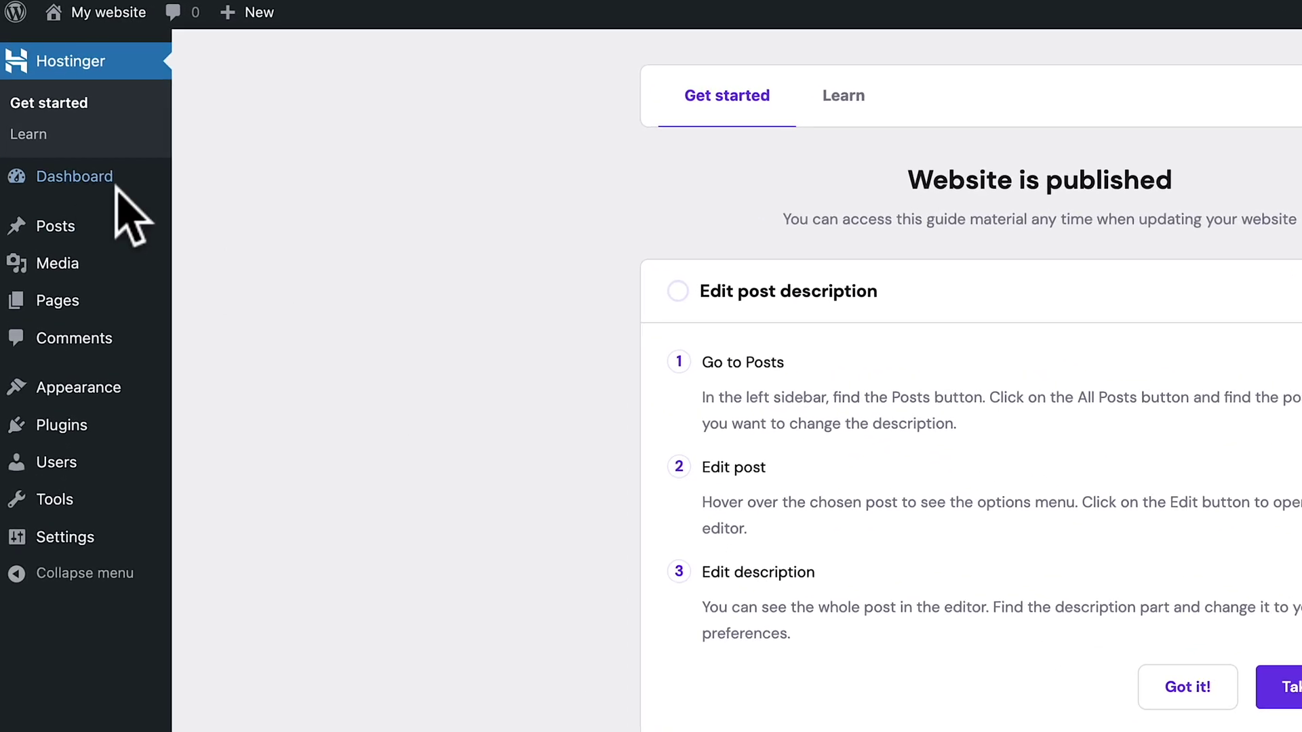
left_click(116, 189)
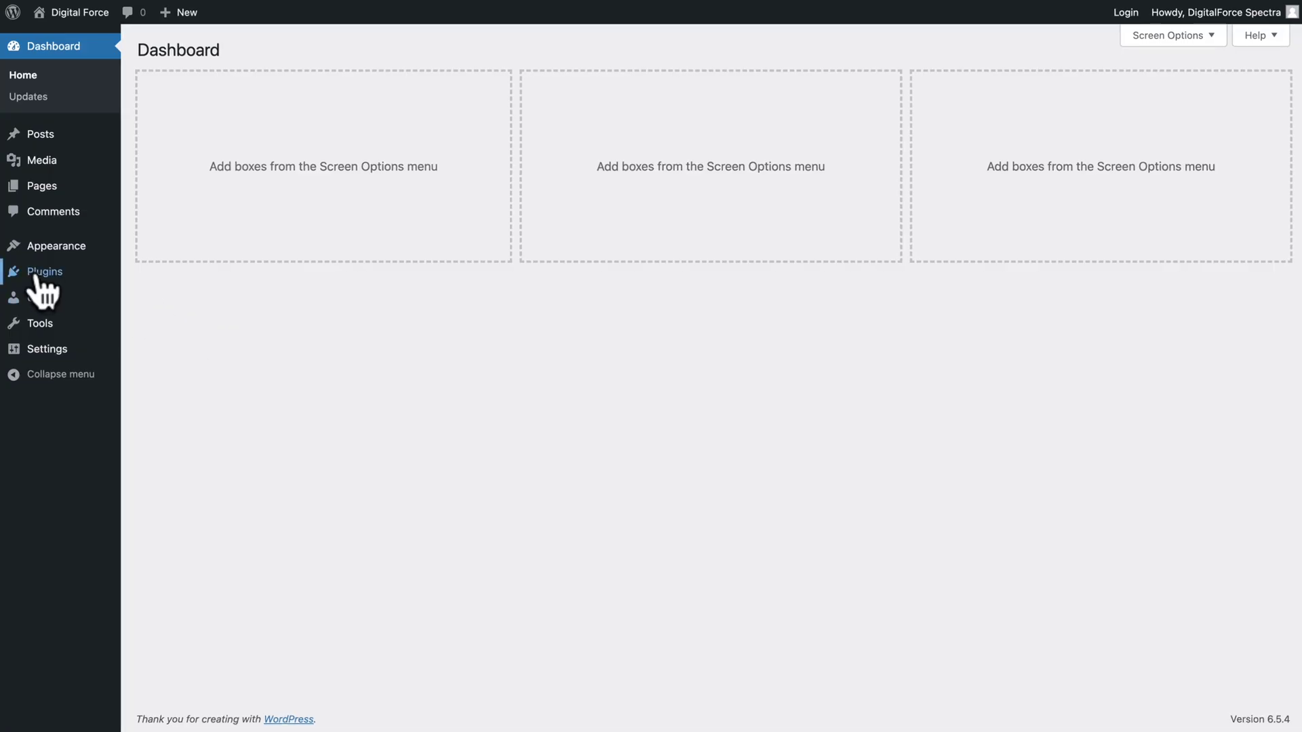
mouse_move(38, 275)
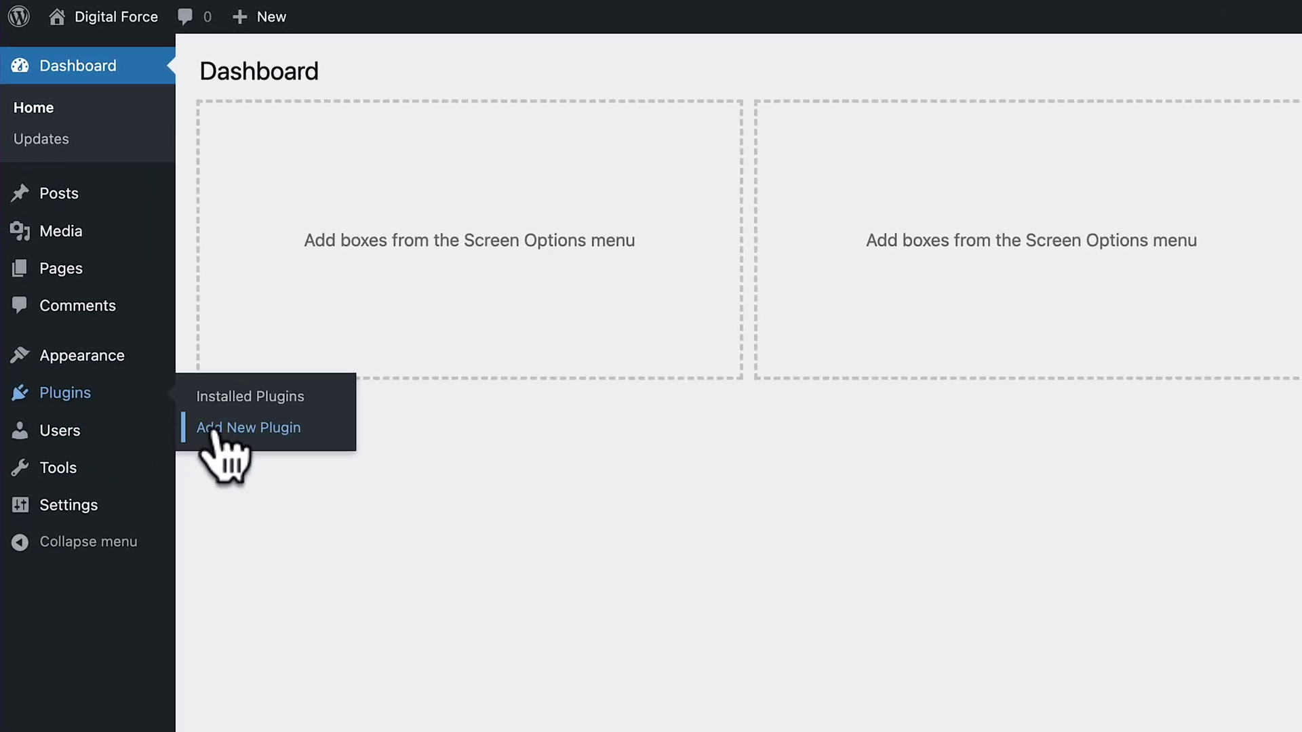
left_click(213, 433)
left_click(1081, 96)
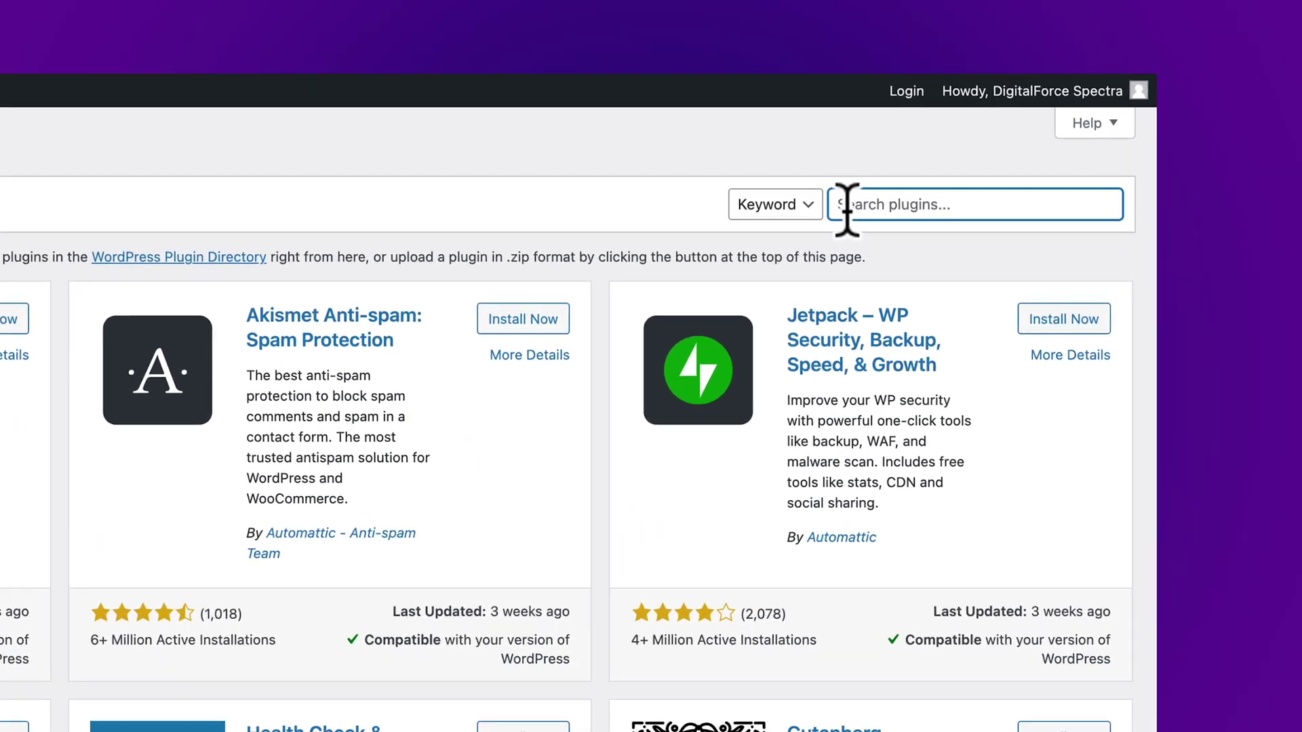
type("starter templates")
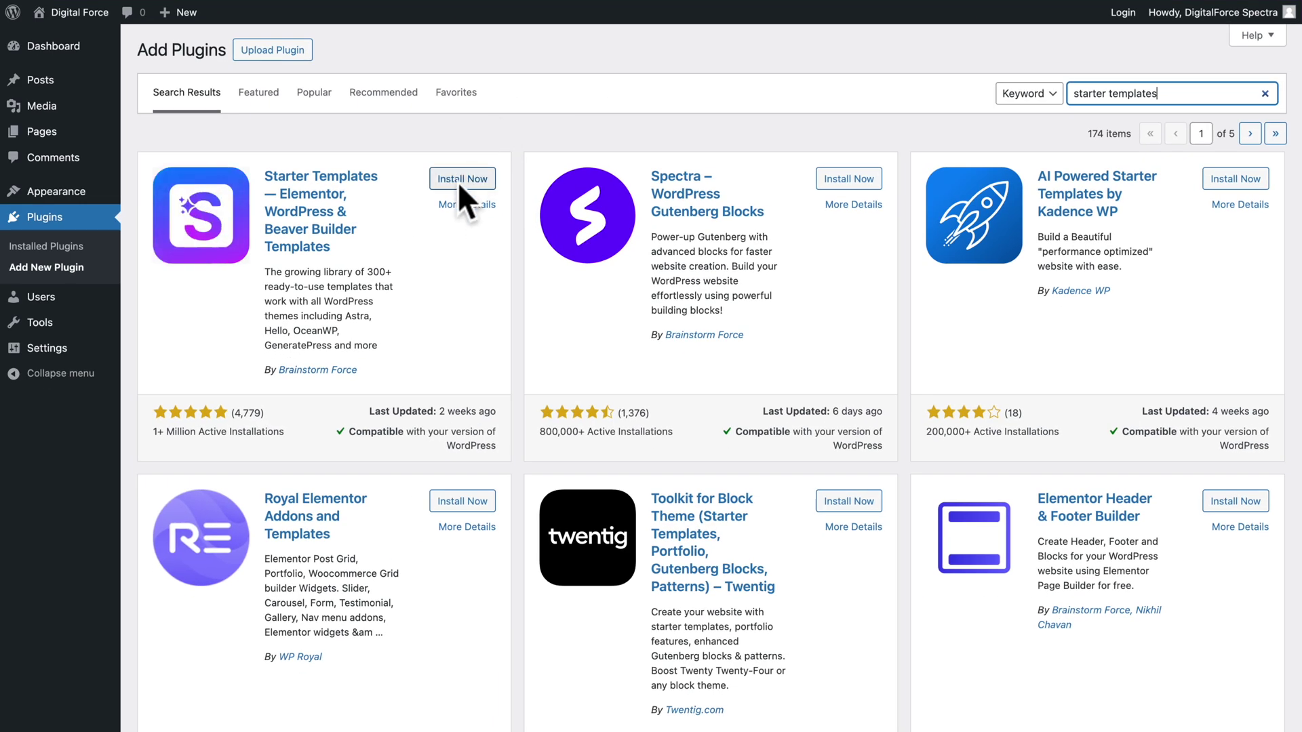
left_click(460, 180)
left_click(459, 181)
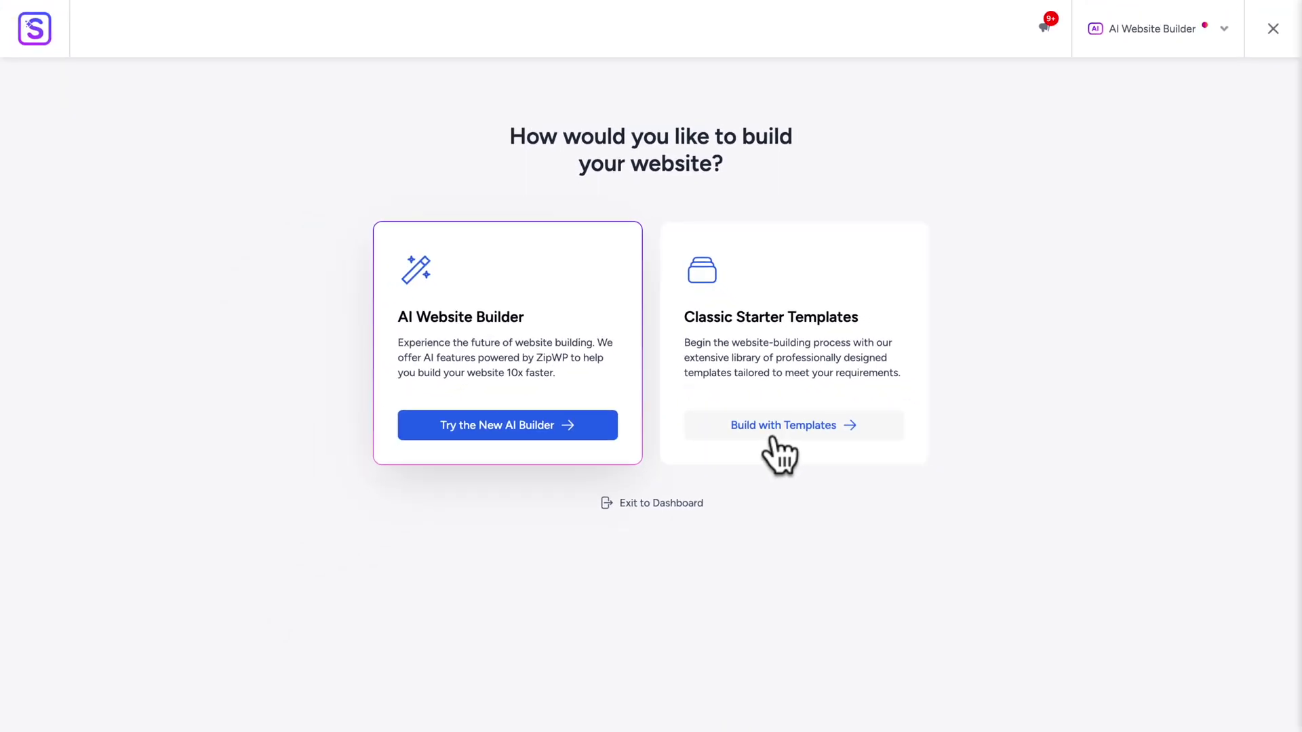
Choose to build with Classic Starter Templates, keep Block Editor as the page builder, and select the Love Nature template.
left_click(774, 434)
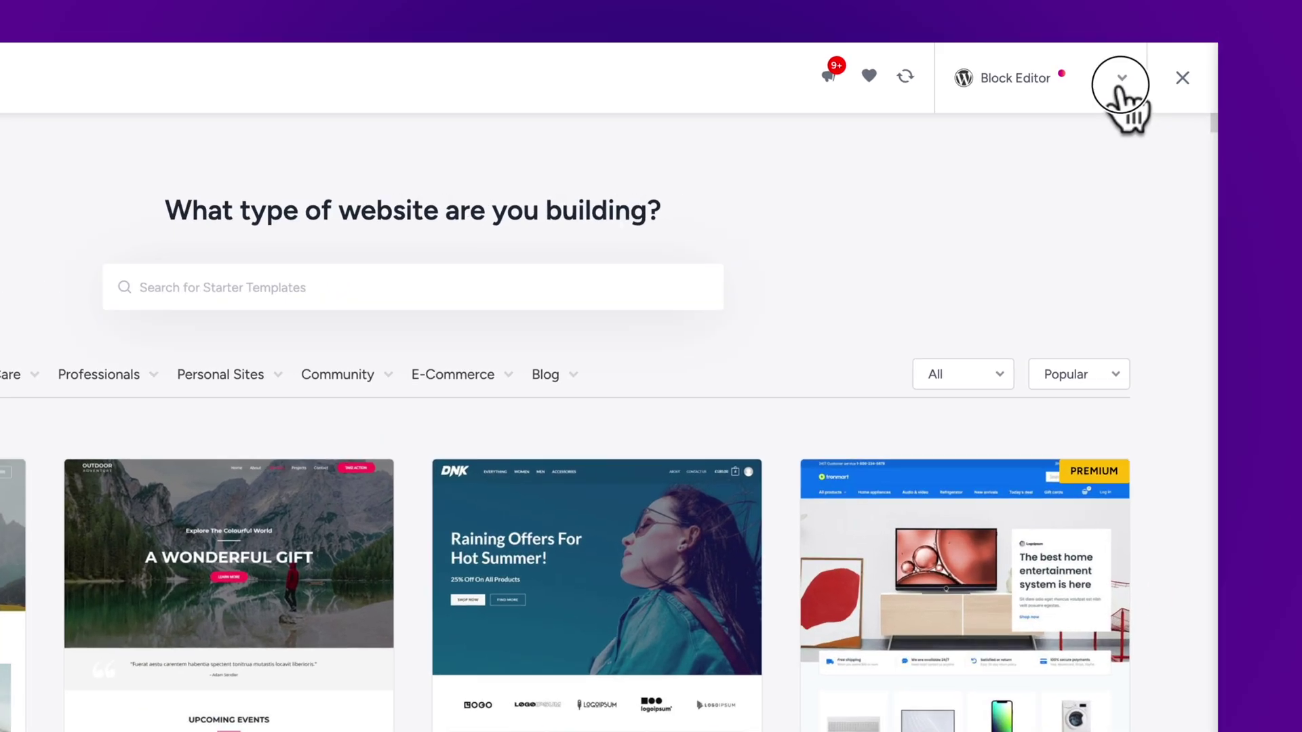
left_click(1119, 84)
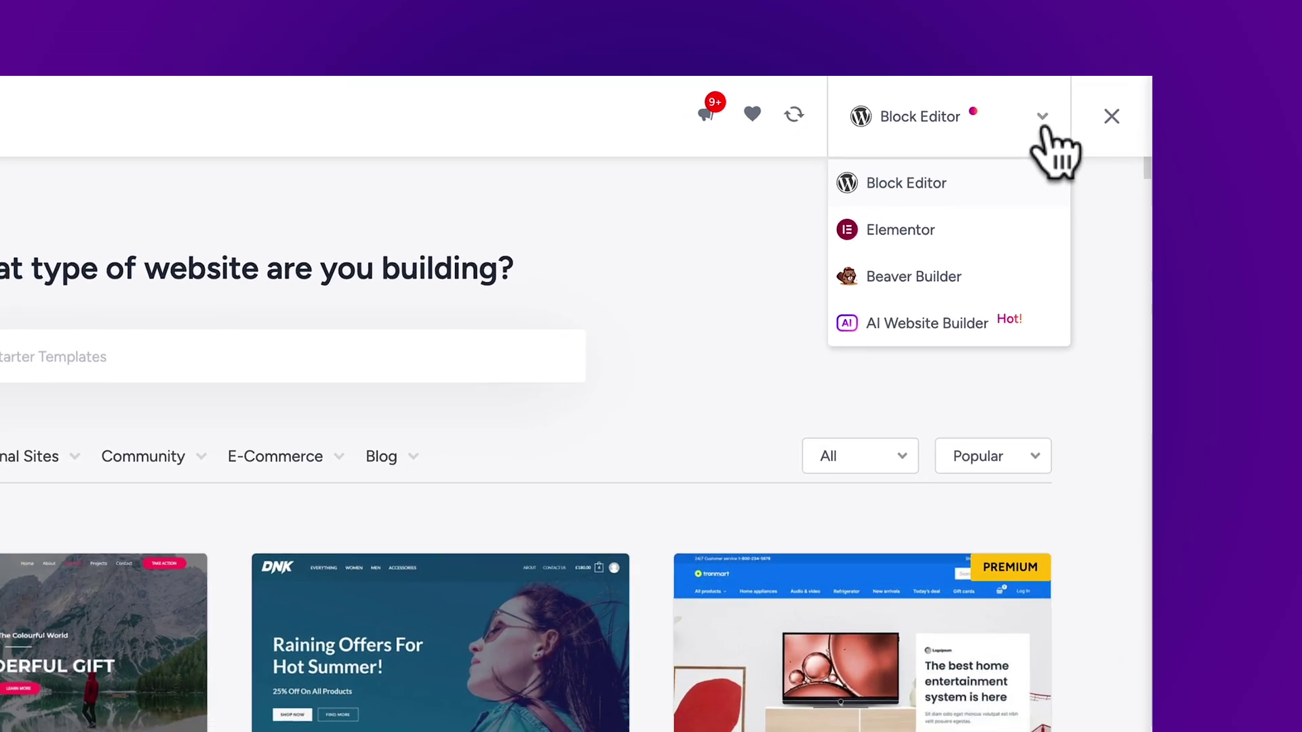
left_click(1042, 129)
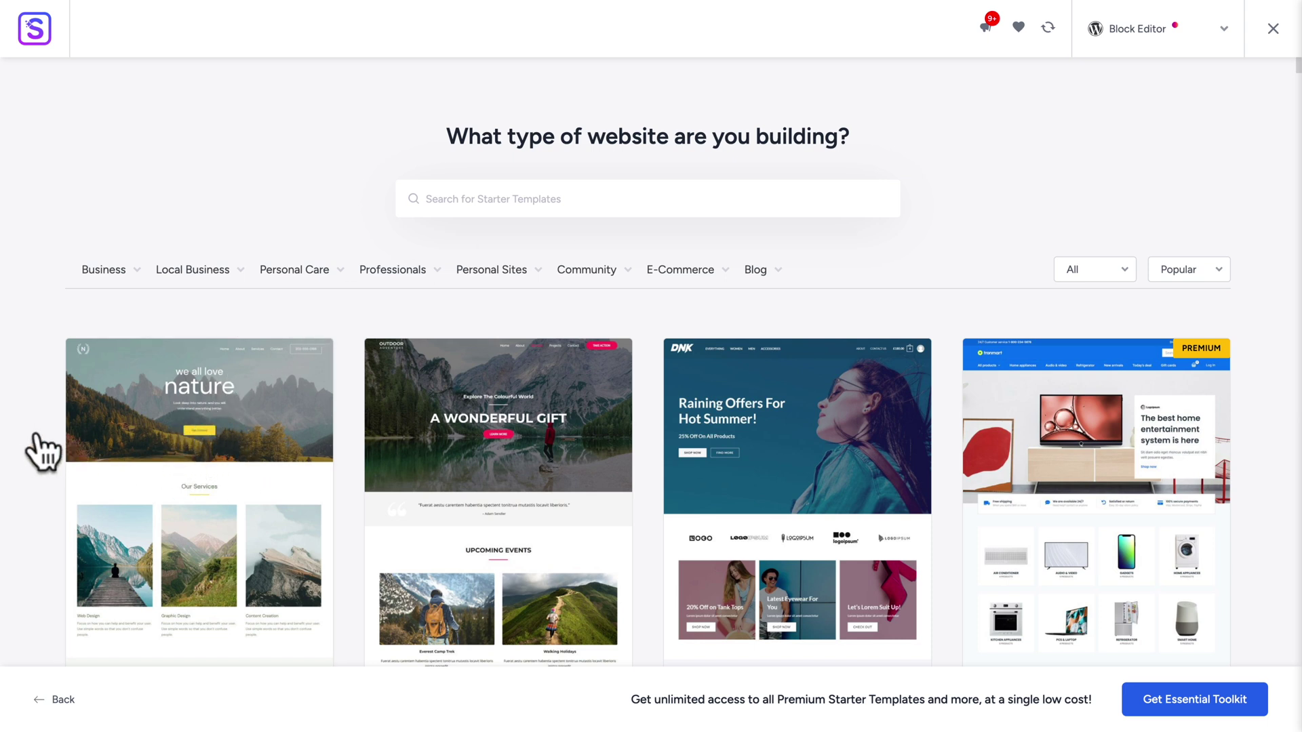
left_click(110, 442)
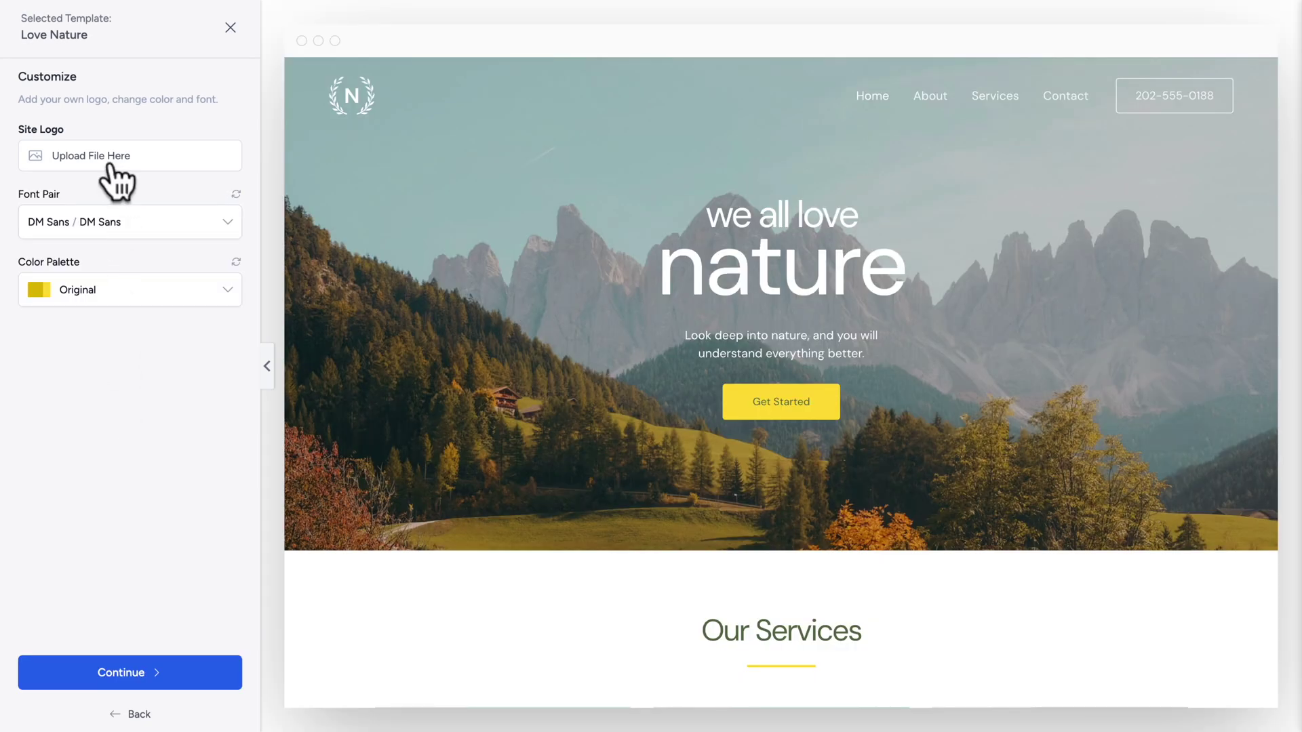
From the site logo setting, upload all files in the web assets folder, dfs_avatar_1.webp through team-04.webp, to the media library.
left_click(115, 163)
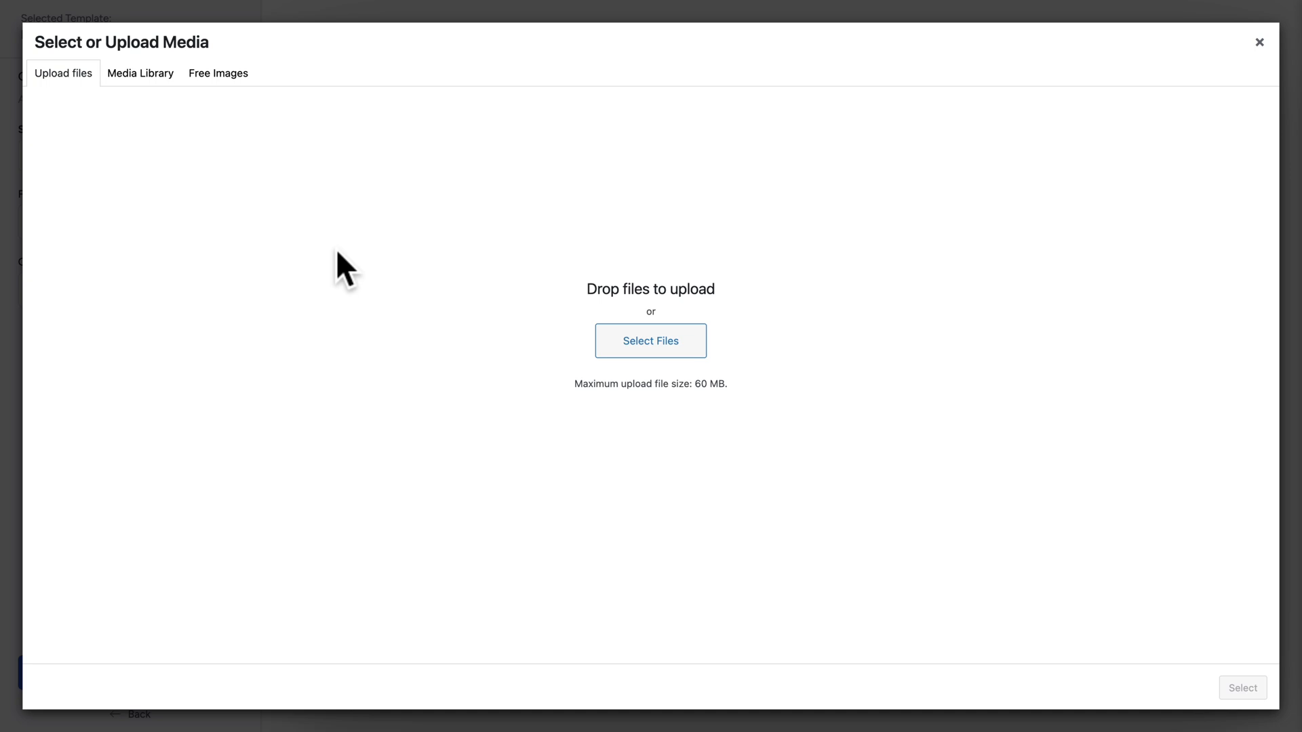
left_click(635, 354)
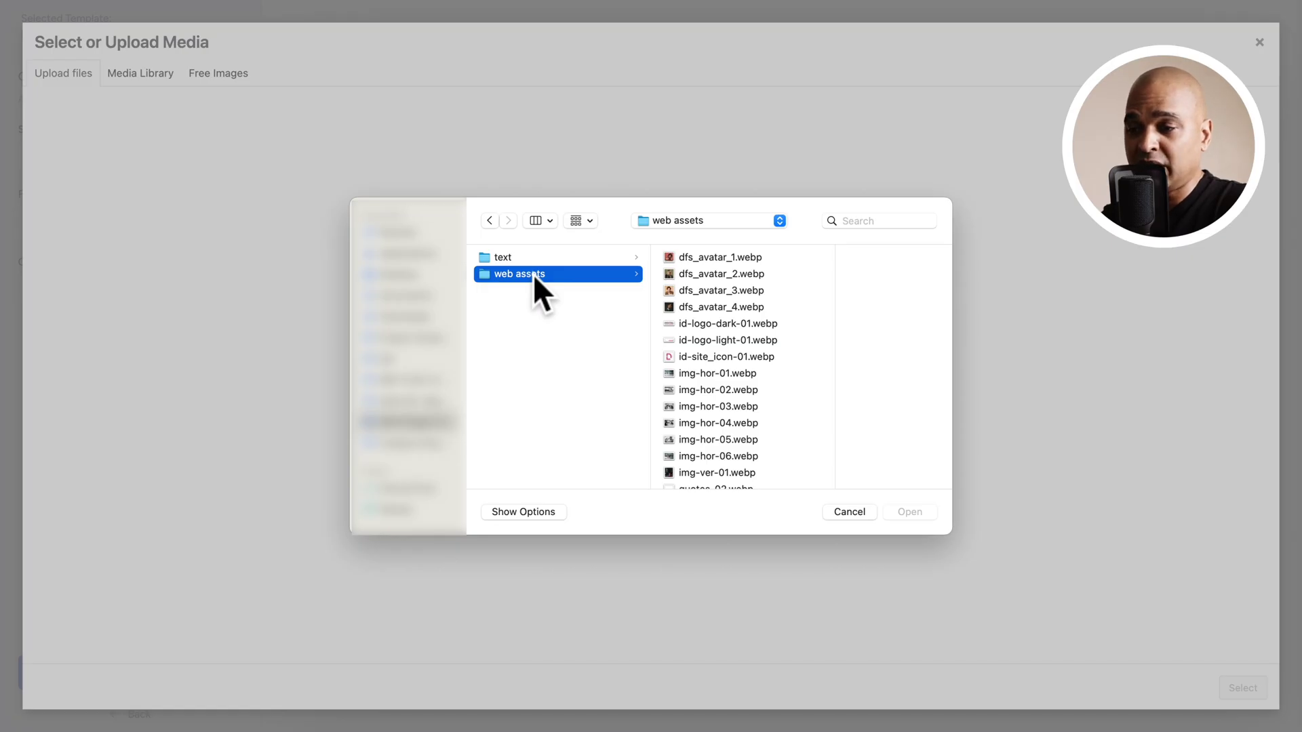
left_click(689, 258)
scroll(663, 279, "down", 5)
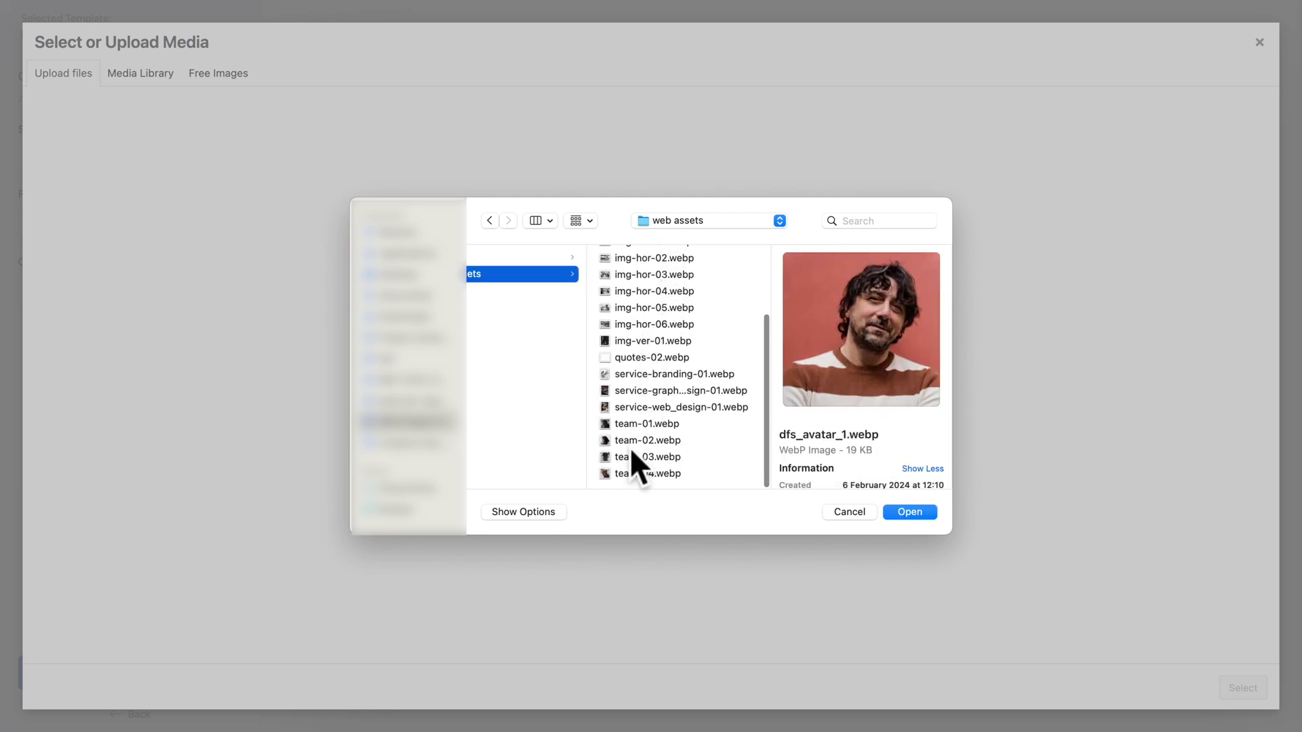
left_click(631, 474, "shift")
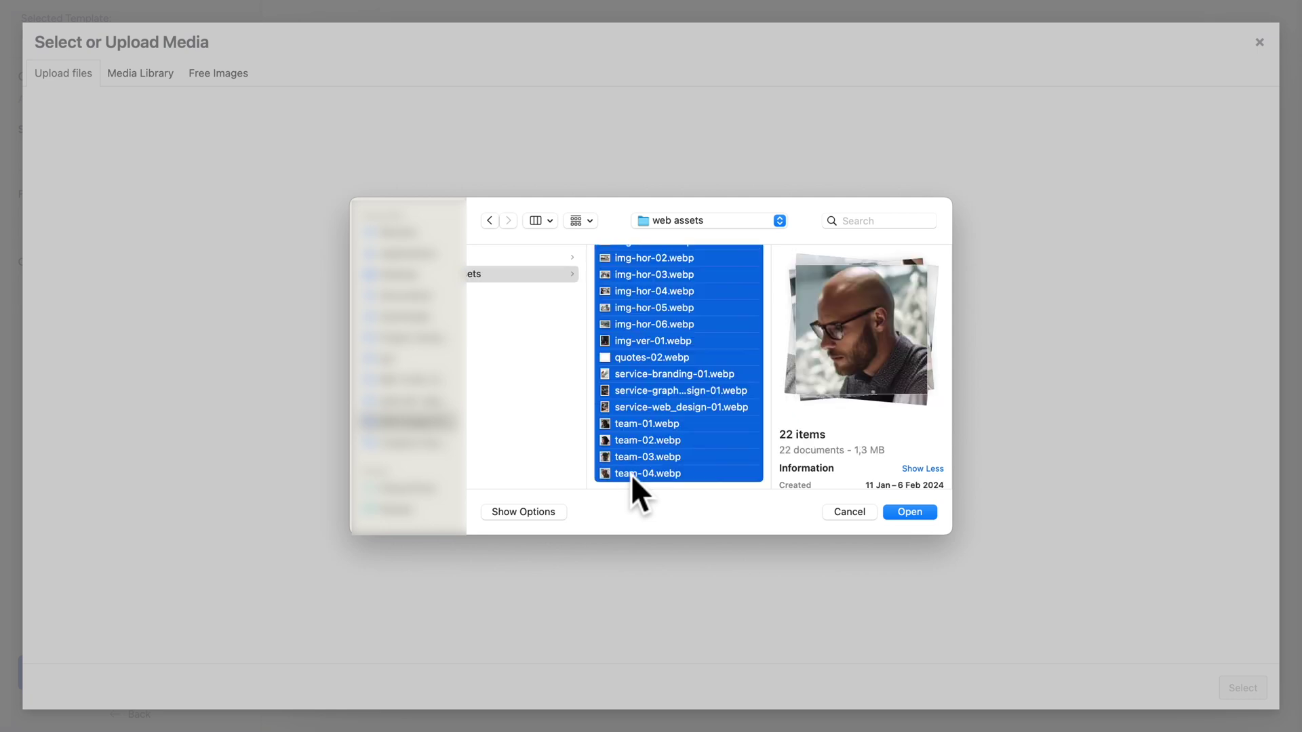
scroll(665, 393, "up", 3)
scroll(665, 393, "down", 3)
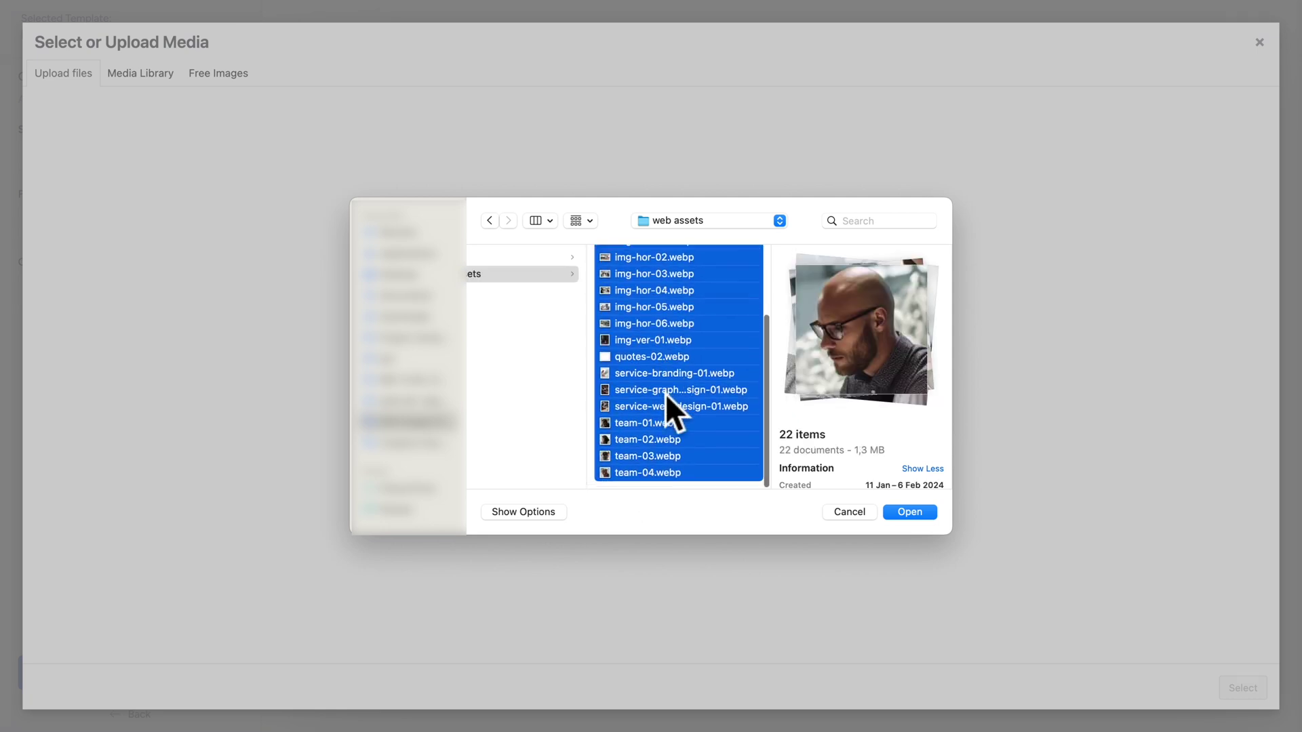
left_click(909, 512)
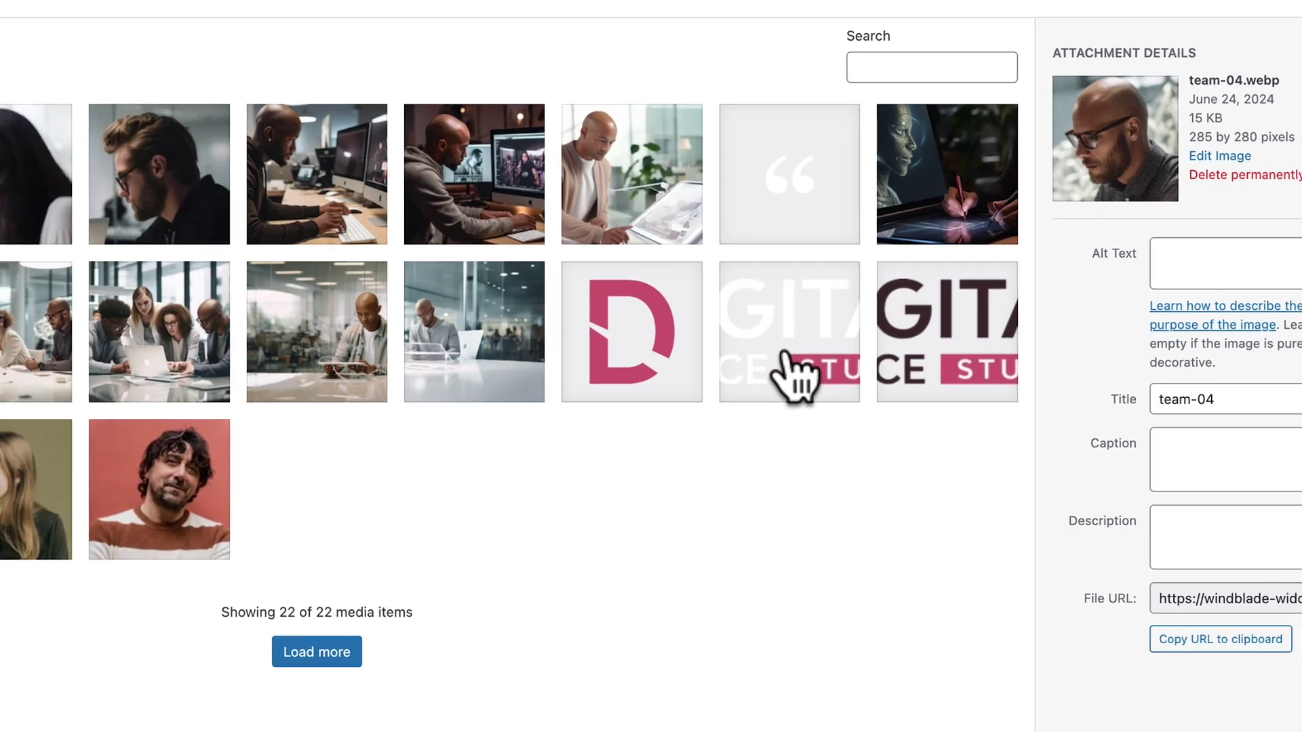
Use id-logo-light-01.webp as the site logo and set the logo width to 160 px.
left_click(785, 354)
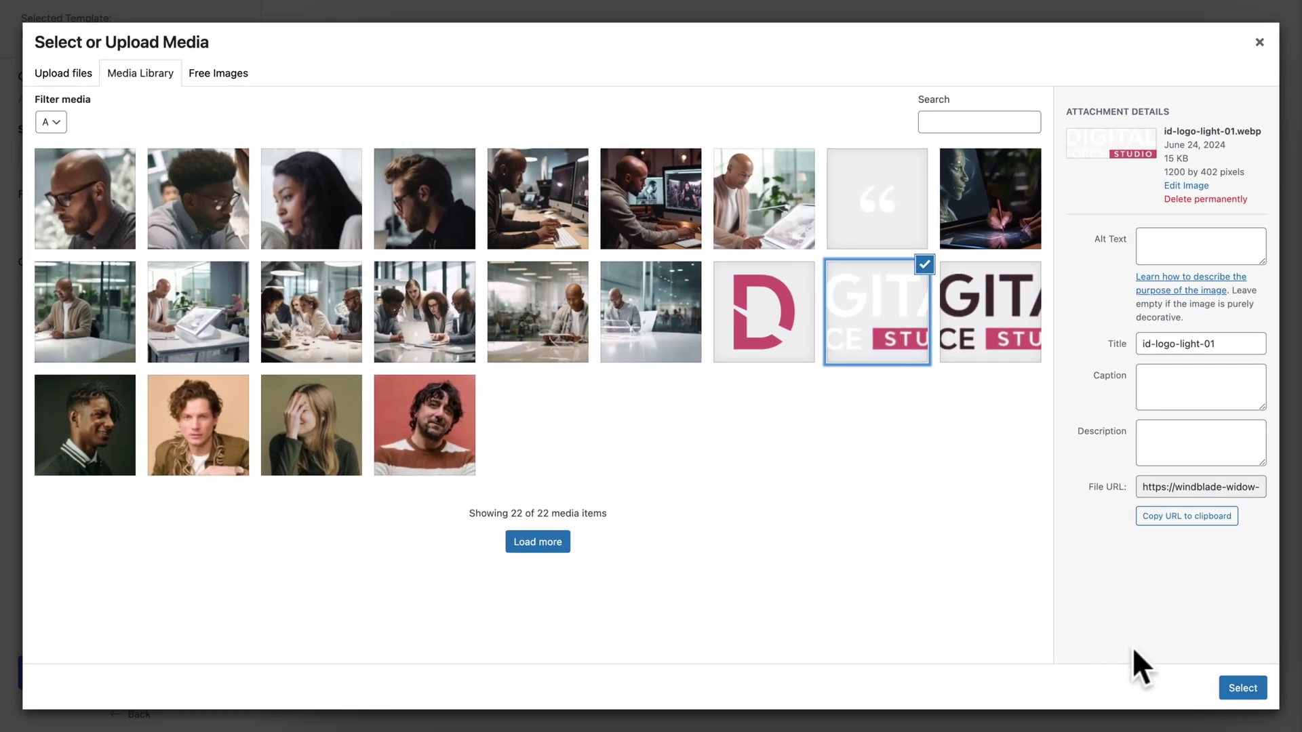
left_click(1236, 691)
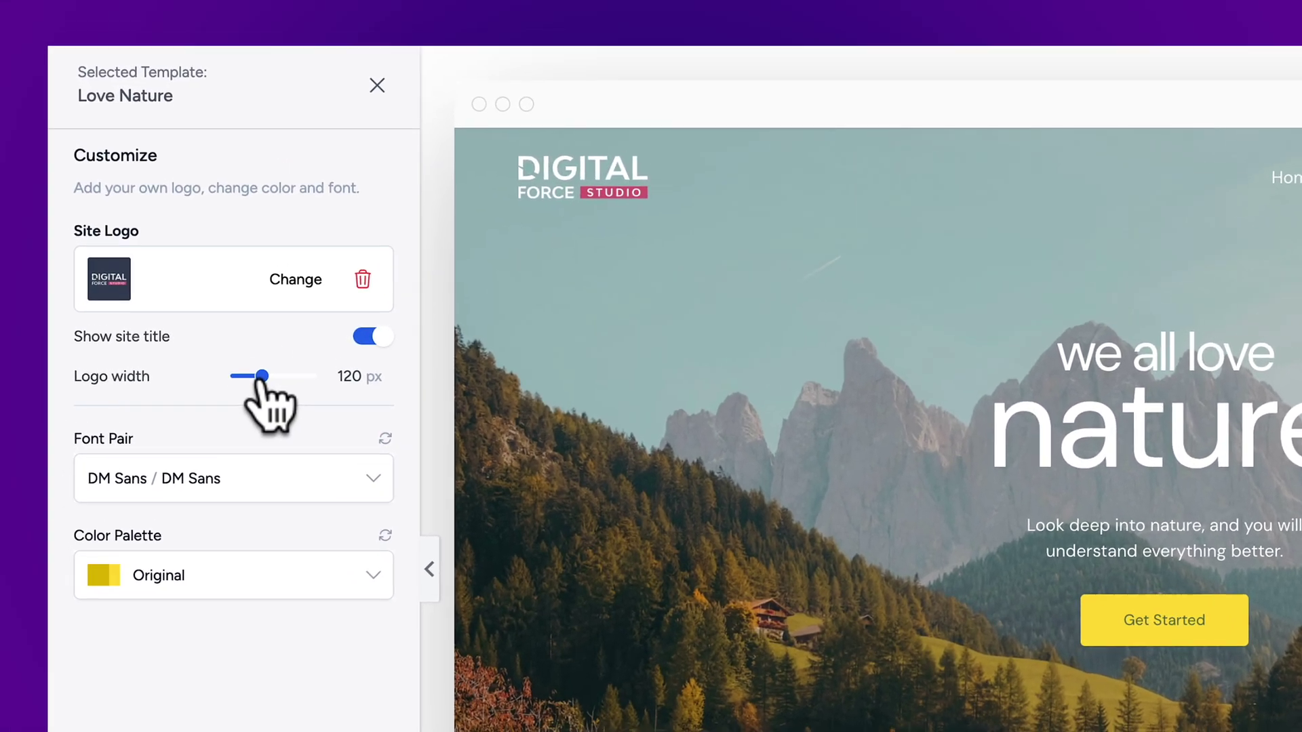
left_click_drag(262, 377, 280, 383)
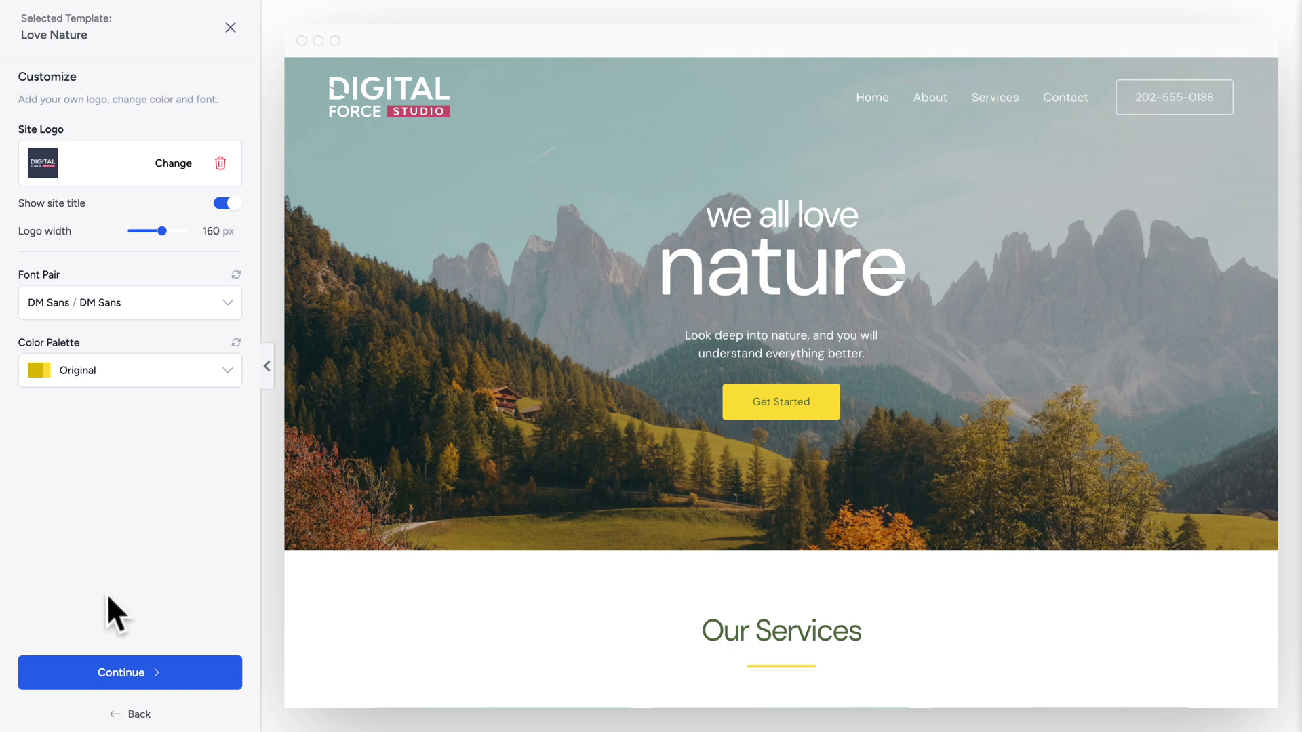
Skip the extra features, build the website with the default import options, and view the finished site.
left_click(123, 671)
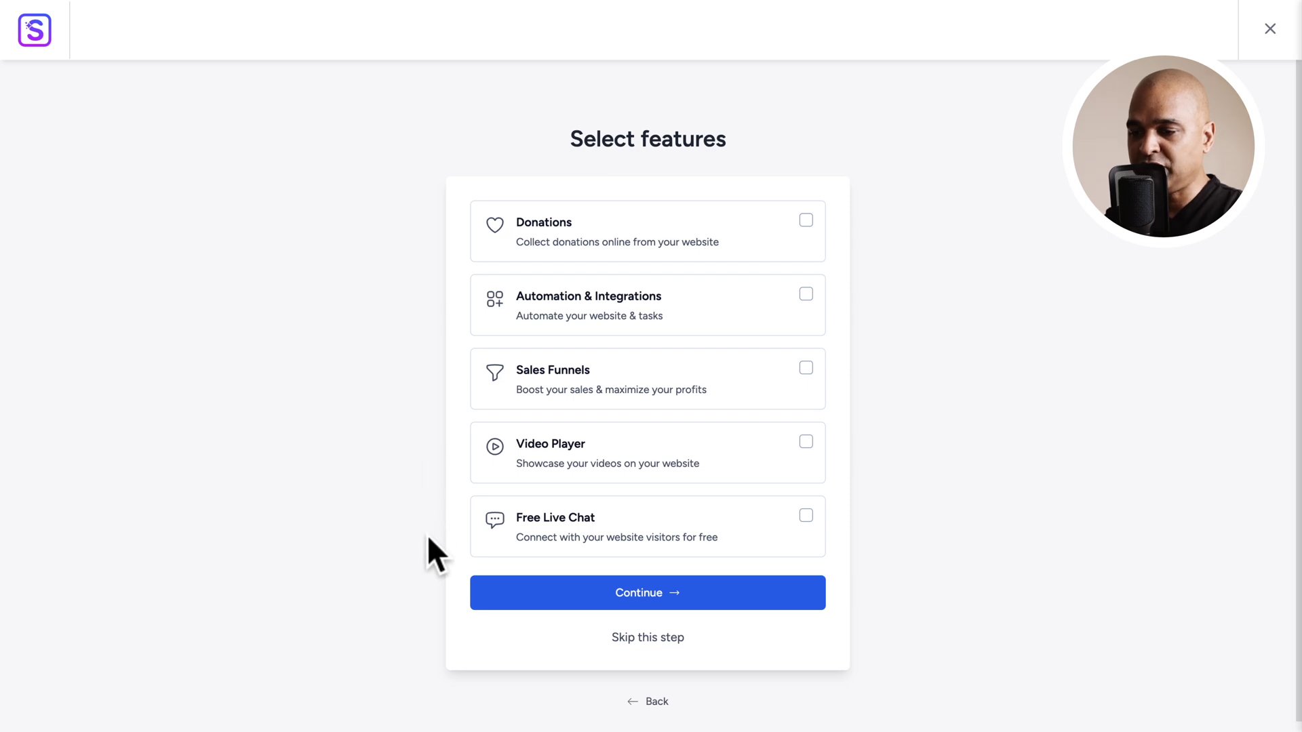
left_click(629, 639)
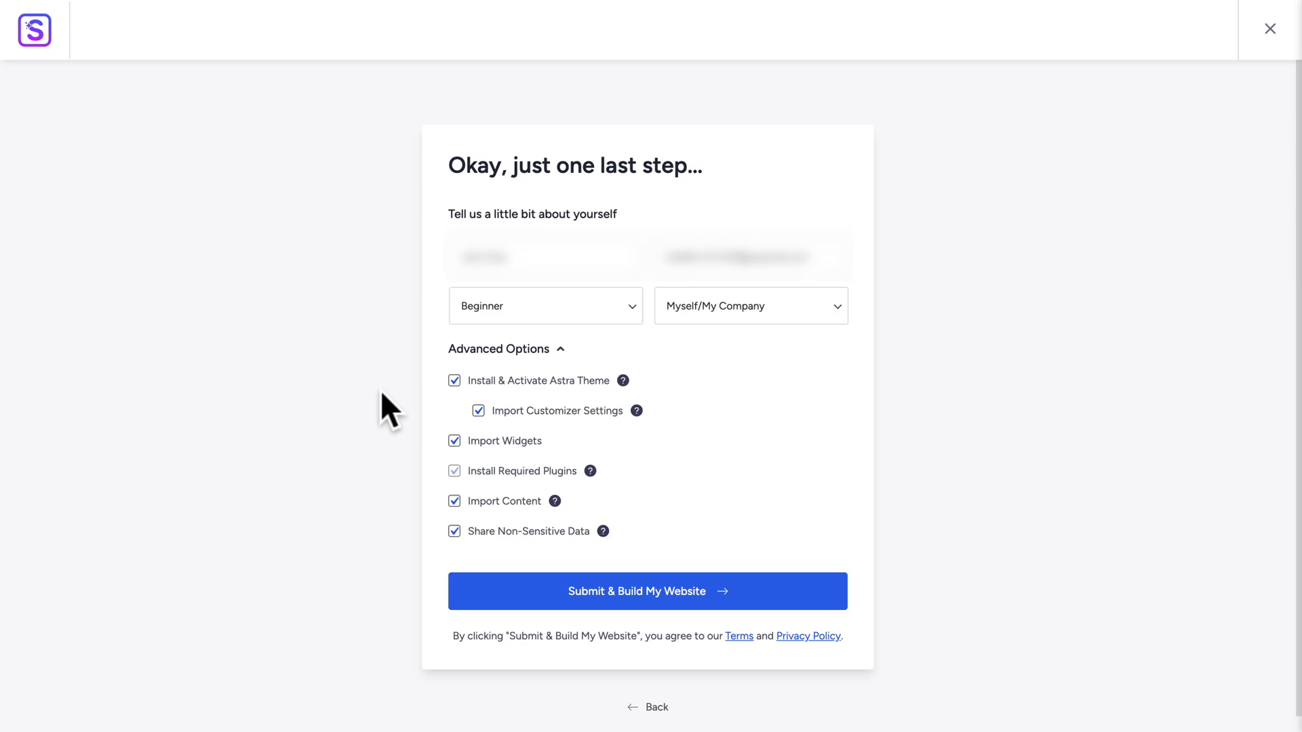
left_click(584, 591)
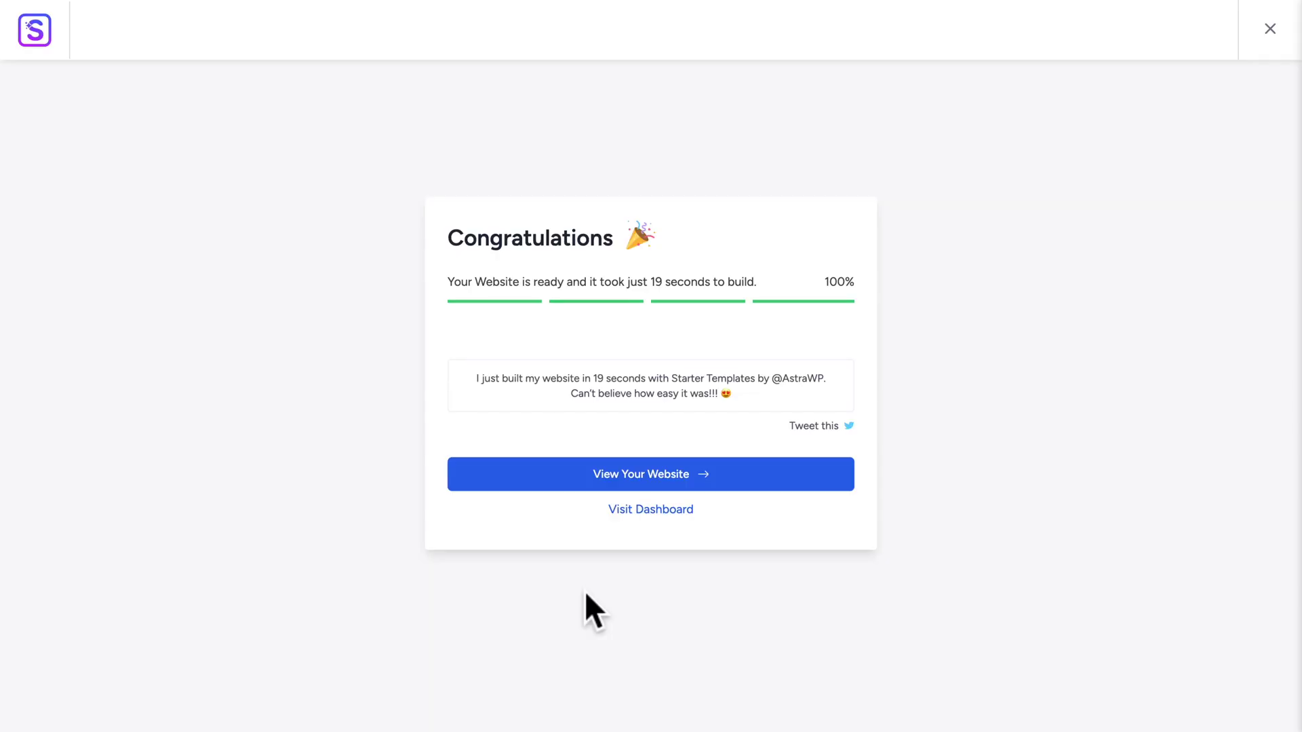
left_click(607, 475)
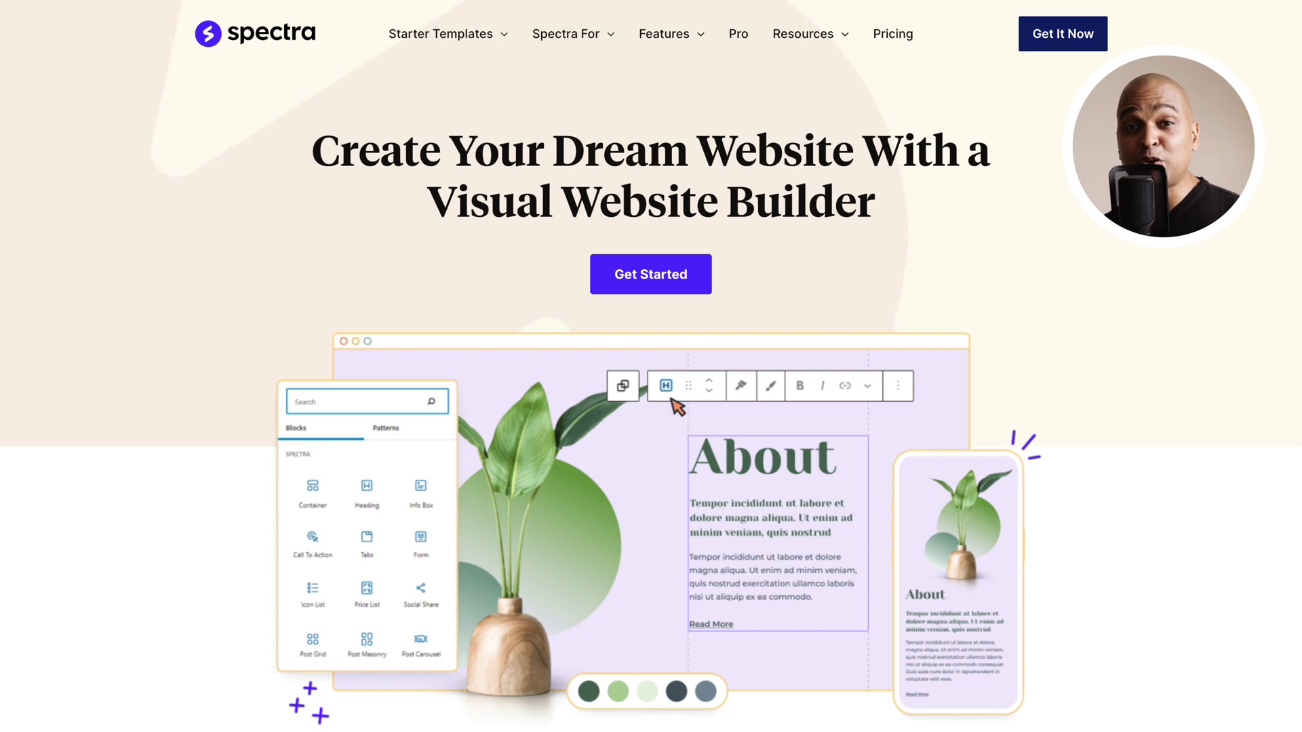
Look over the home pages of the Spectra page builder and the Astra theme.
scroll(651, 367, "down", 2)
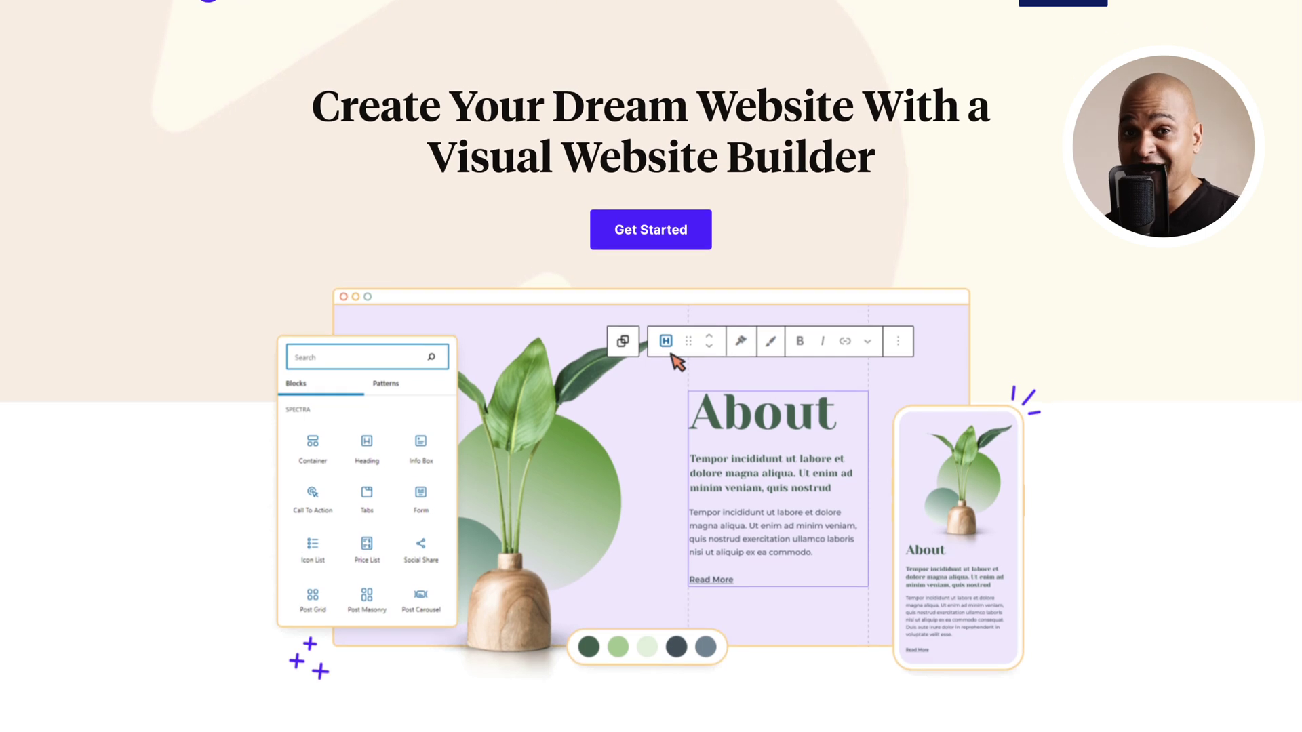
scroll(651, 366, "down", 3)
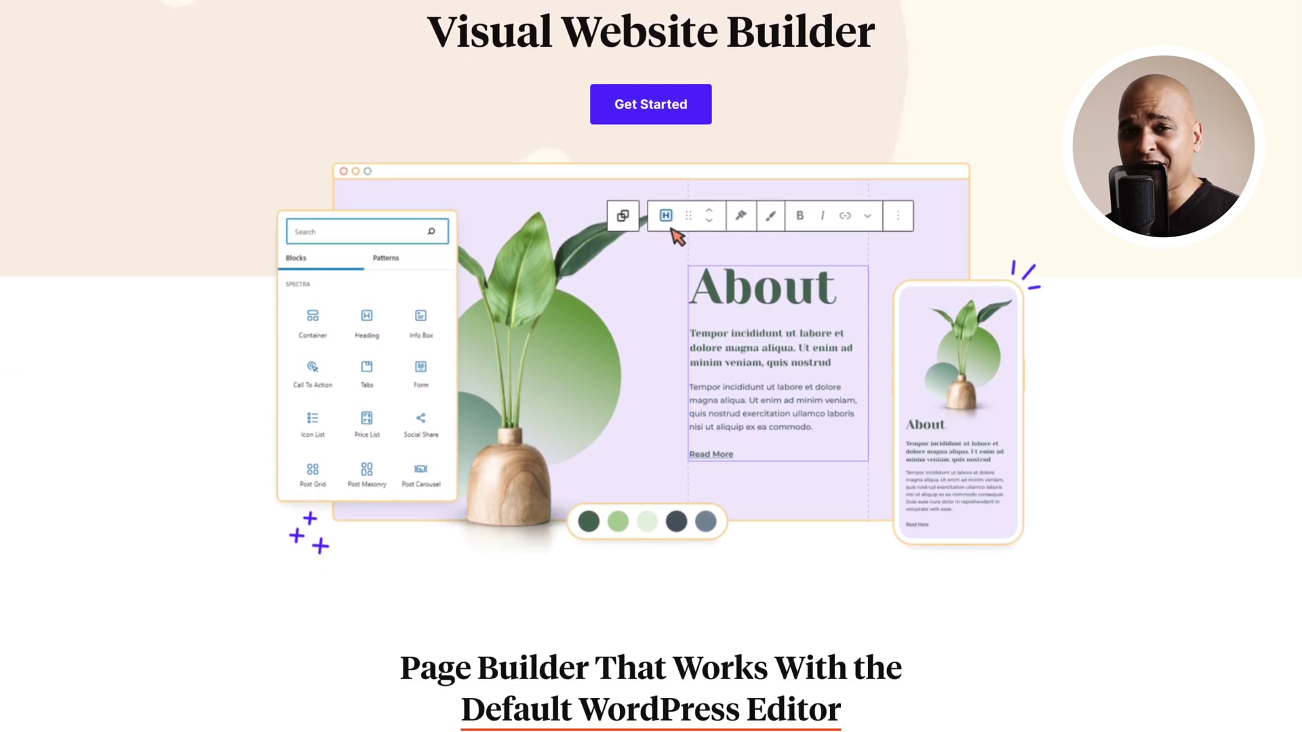
scroll(651, 366, "down", 3)
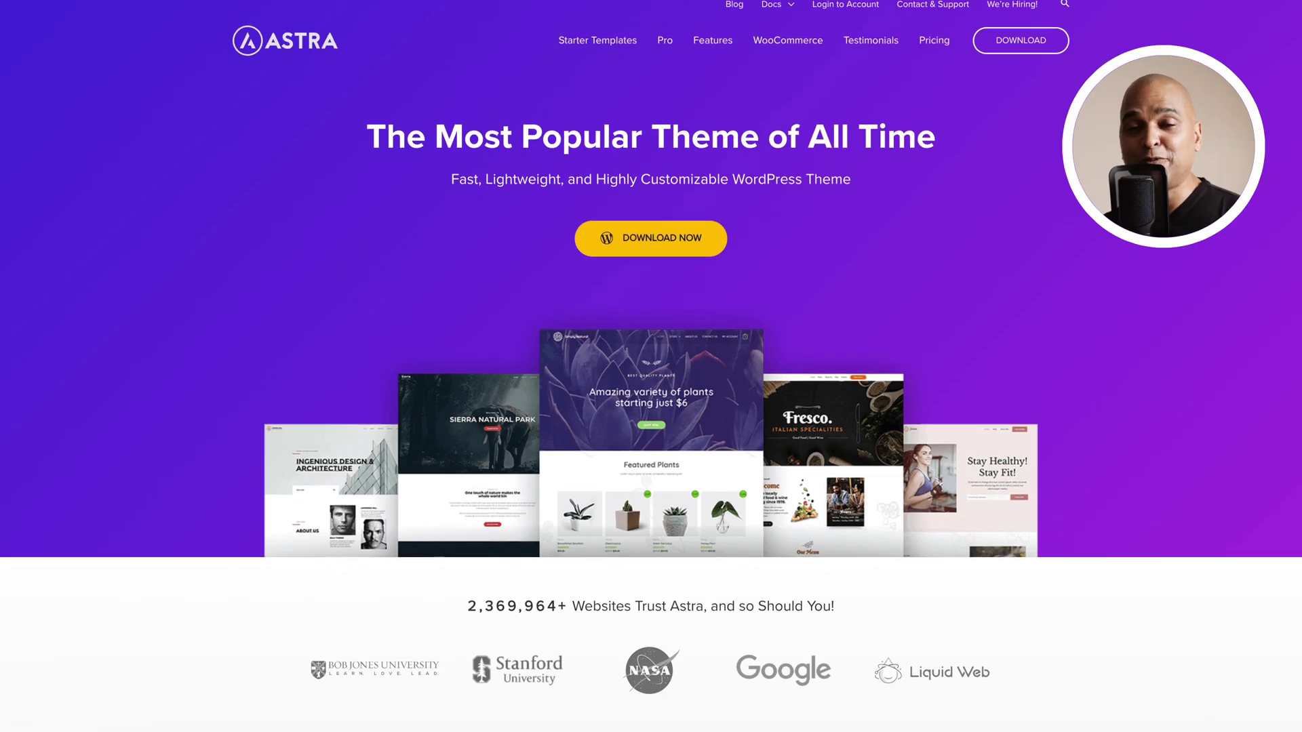
scroll(651, 366, "down", 2)
scroll(651, 366, "down", 3)
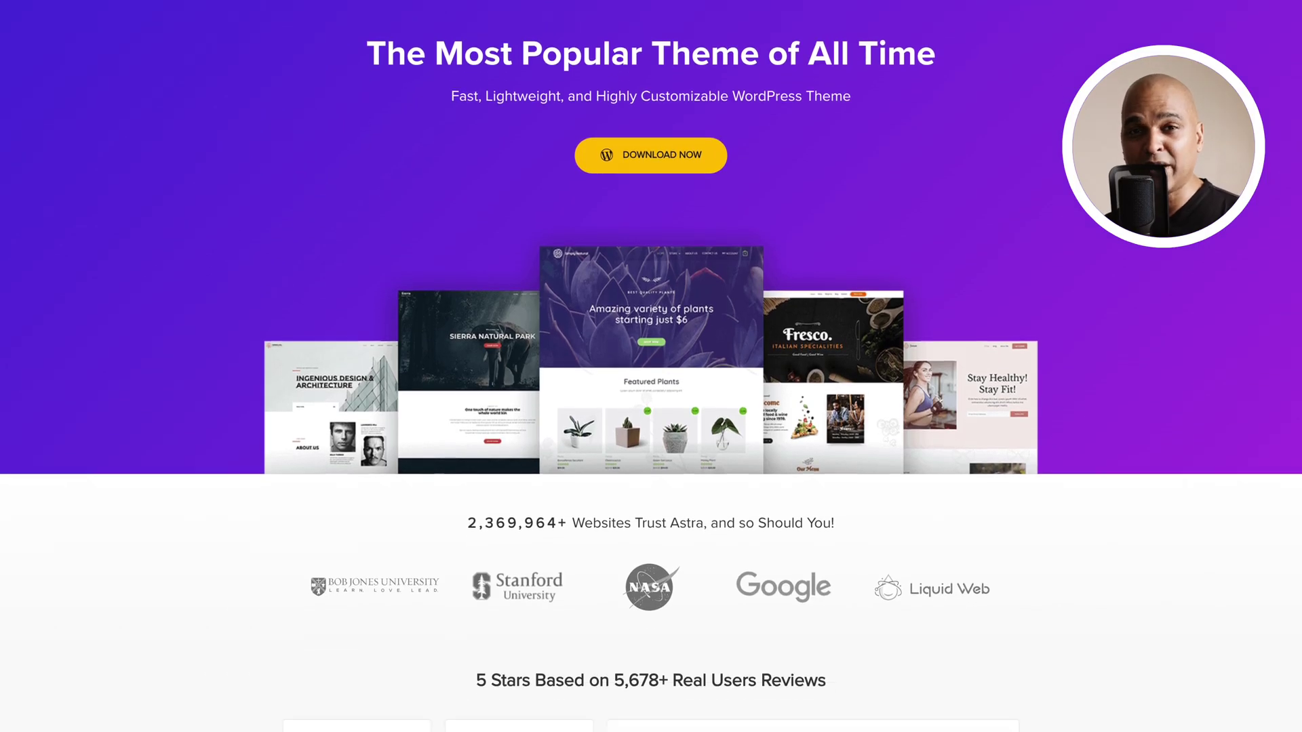
scroll(651, 366, "down", 2)
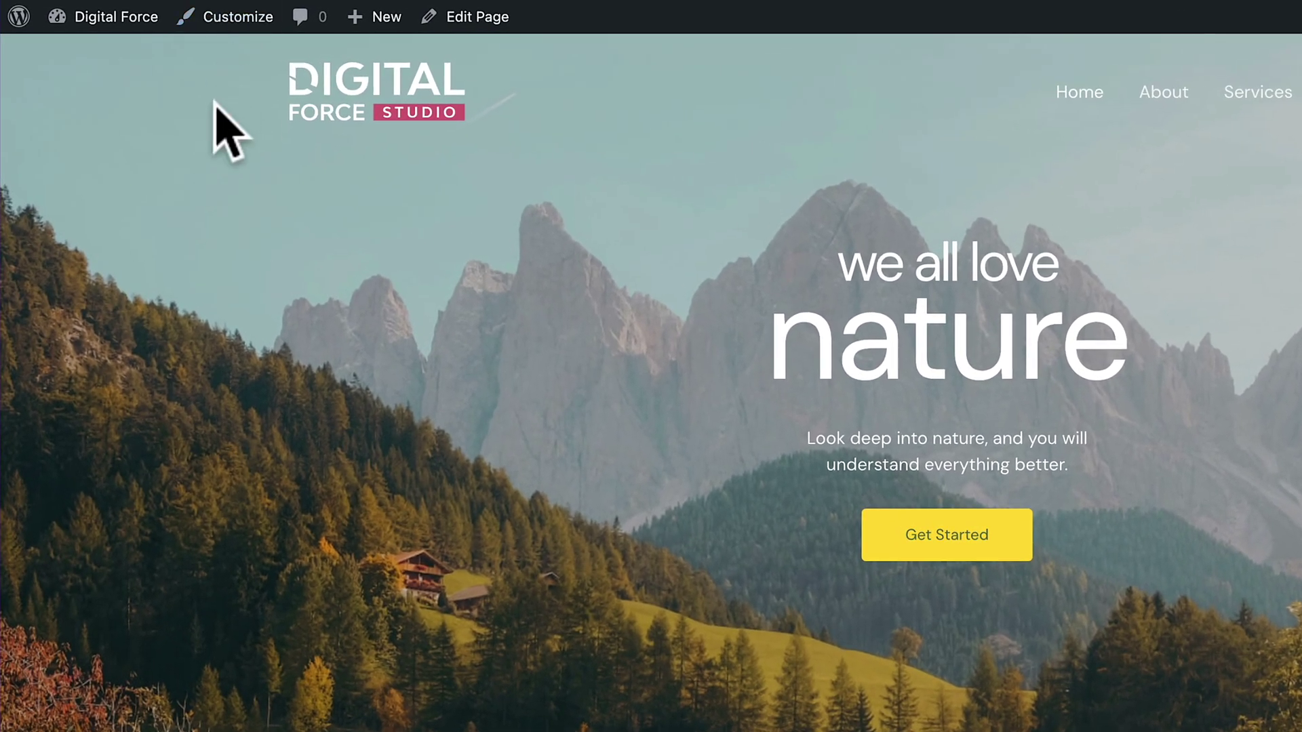
Go to the list of all pages in the site's dashboard and move Sample Page to the trash.
mouse_move(111, 18)
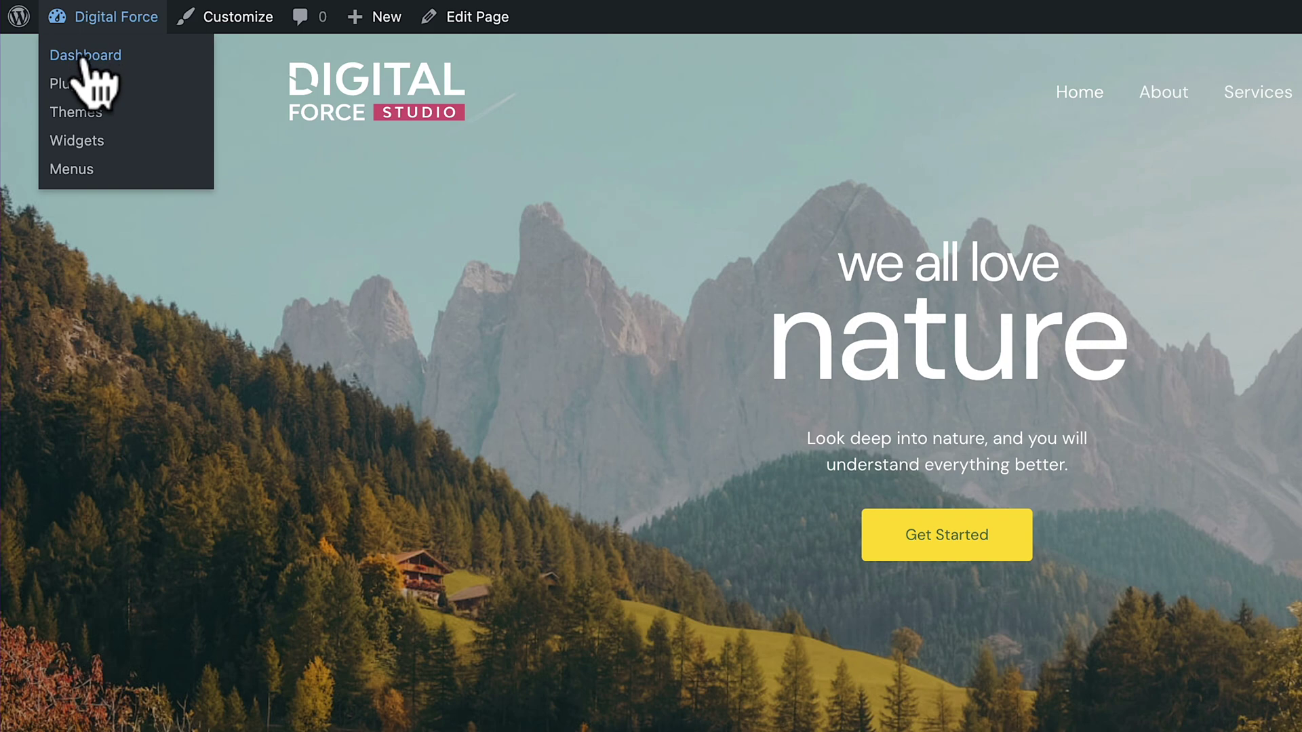
left_click(83, 57)
mouse_move(51, 135)
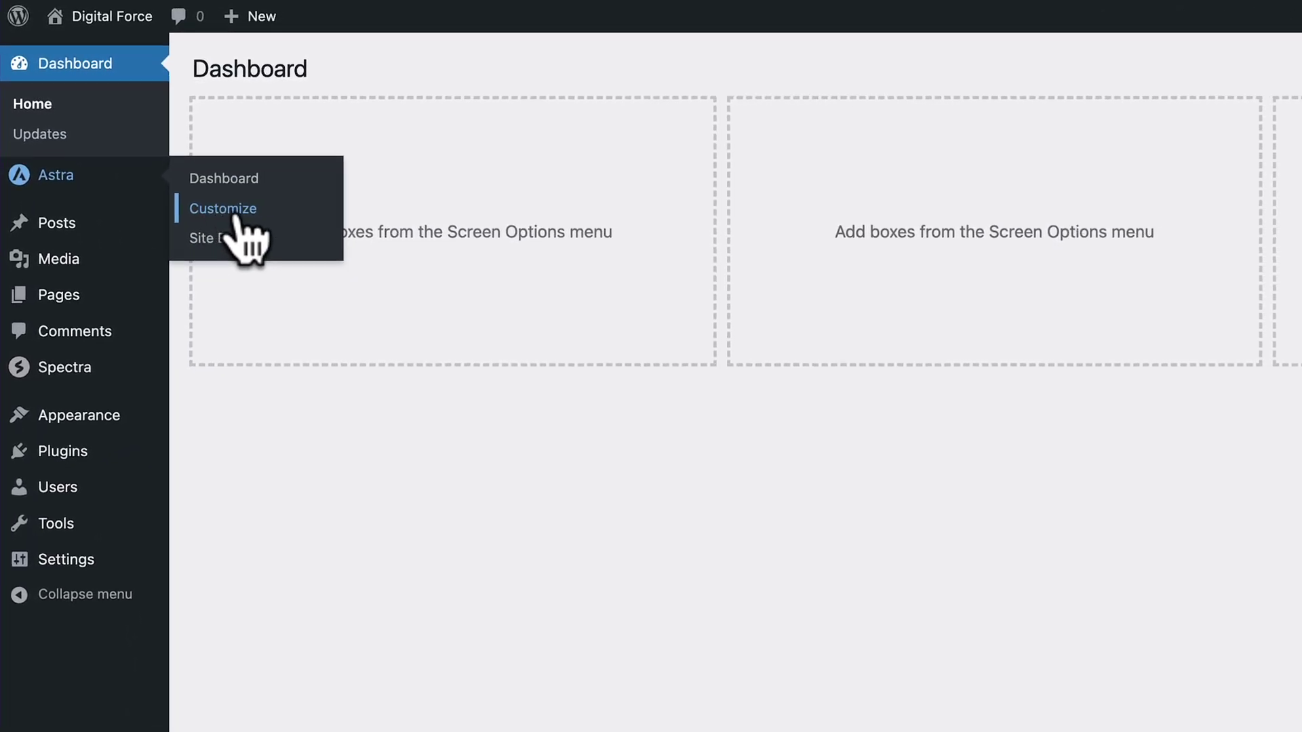
mouse_move(66, 298)
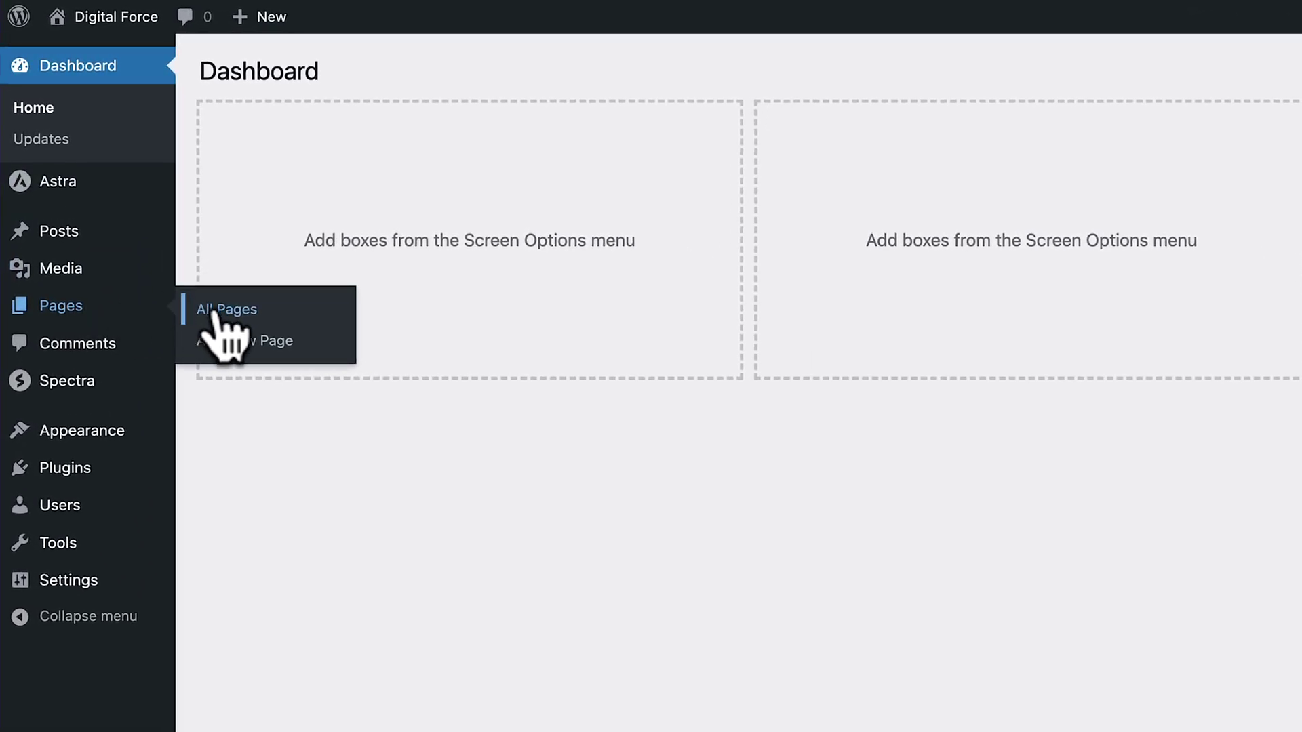
left_click(214, 311)
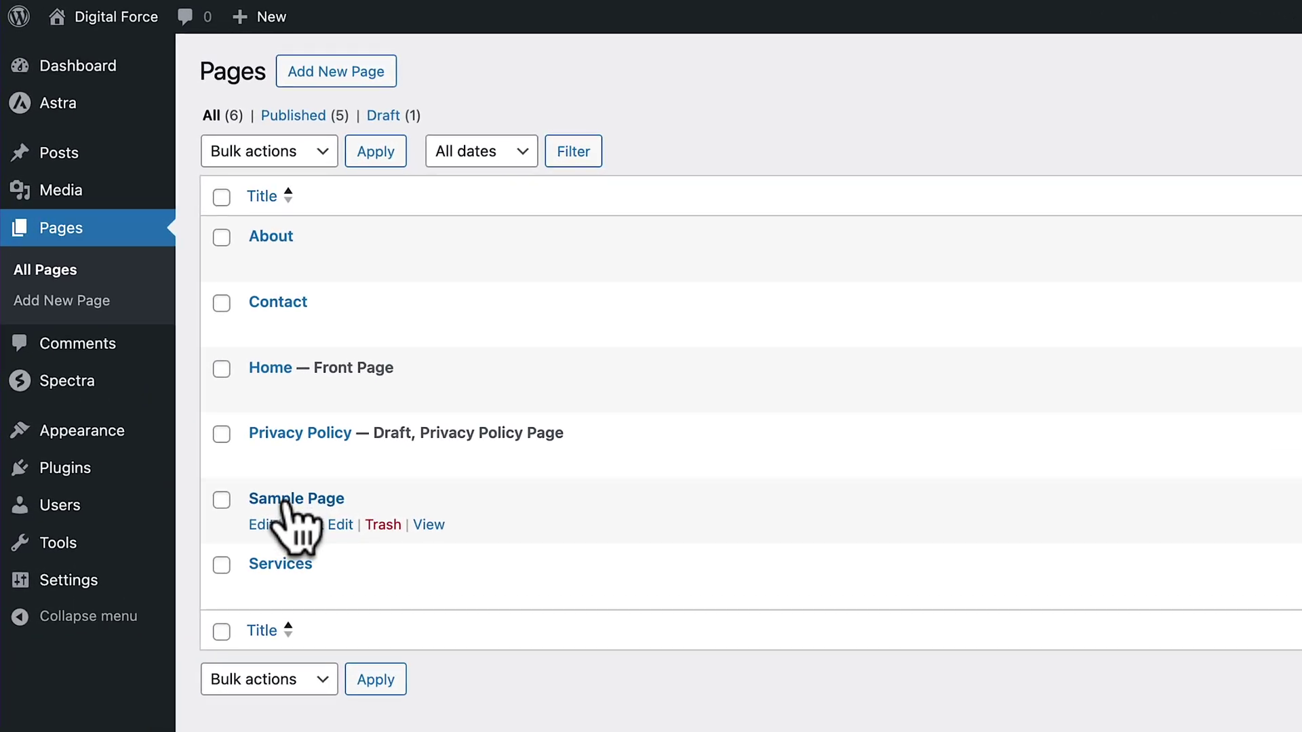
left_click(383, 524)
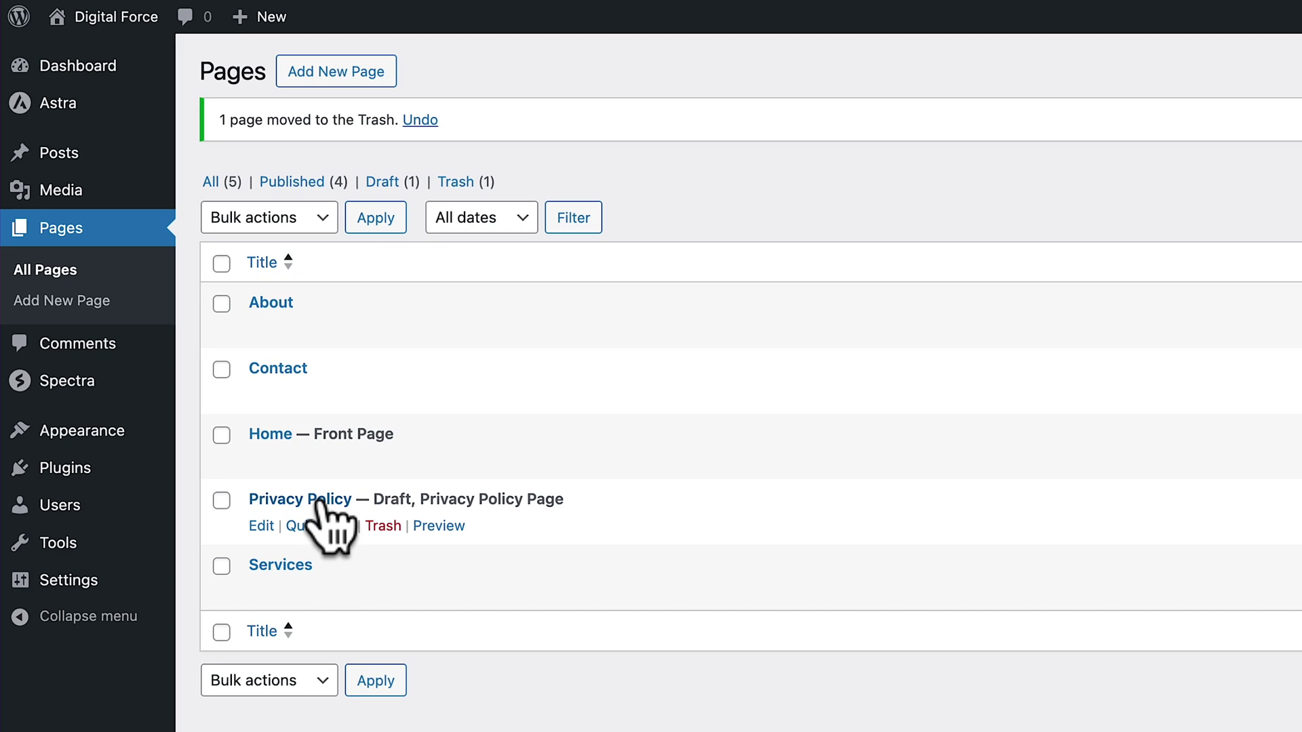
Open the draft Privacy Policy page in the editor, dismiss the welcome guide, publish the page and return to the pages list.
left_click(261, 526)
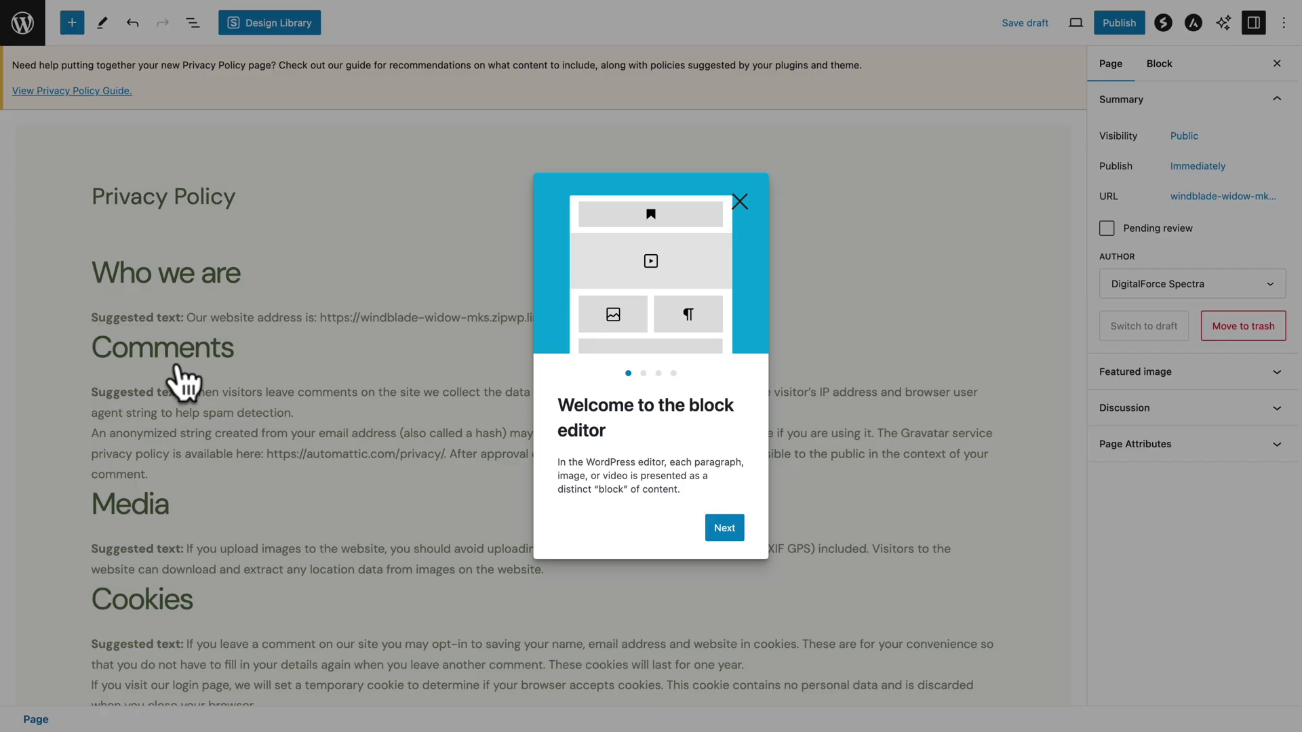
left_click(739, 203)
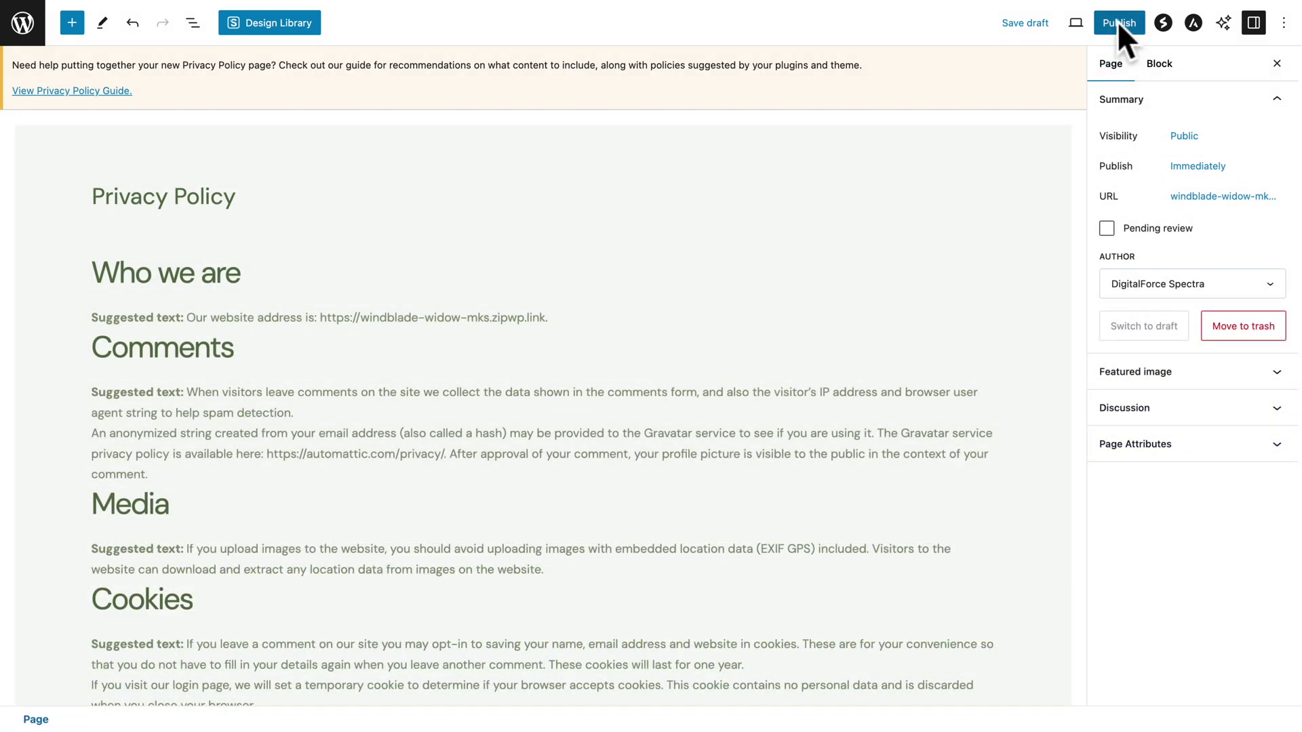
left_click(1116, 29)
left_click(1117, 30)
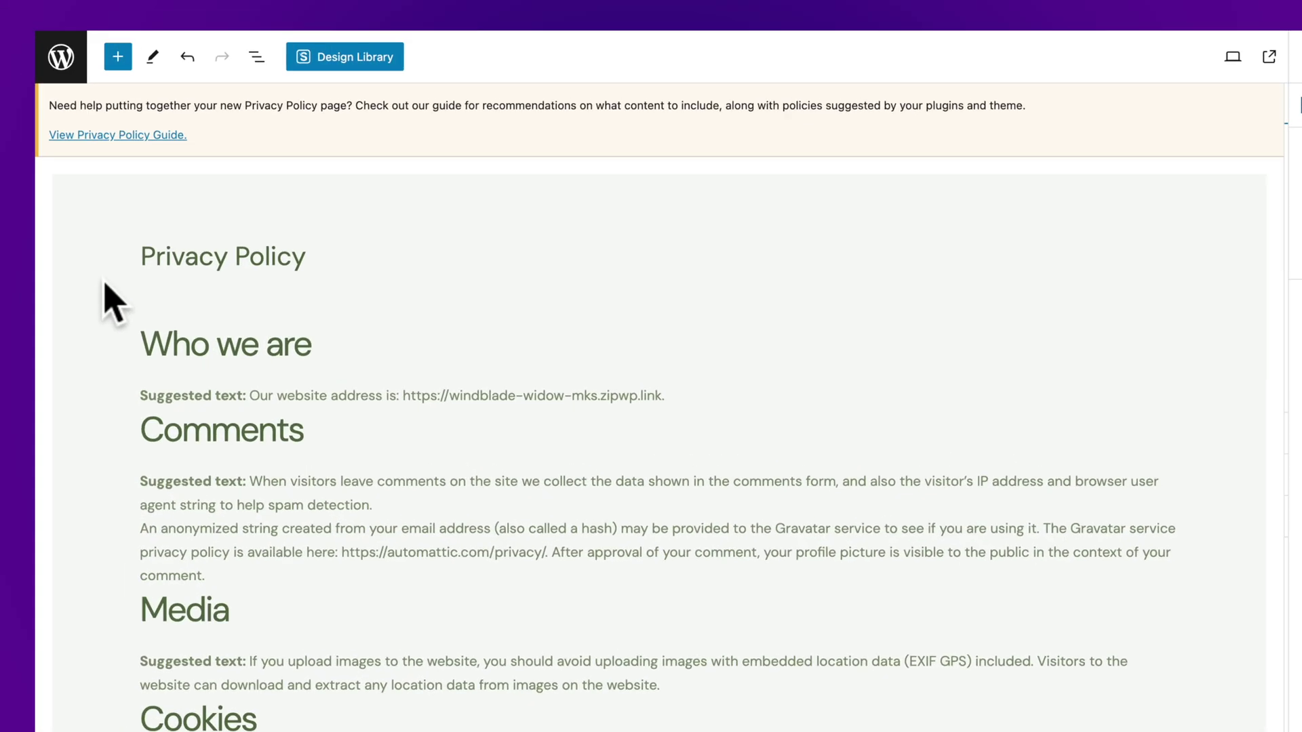
left_click(127, 116)
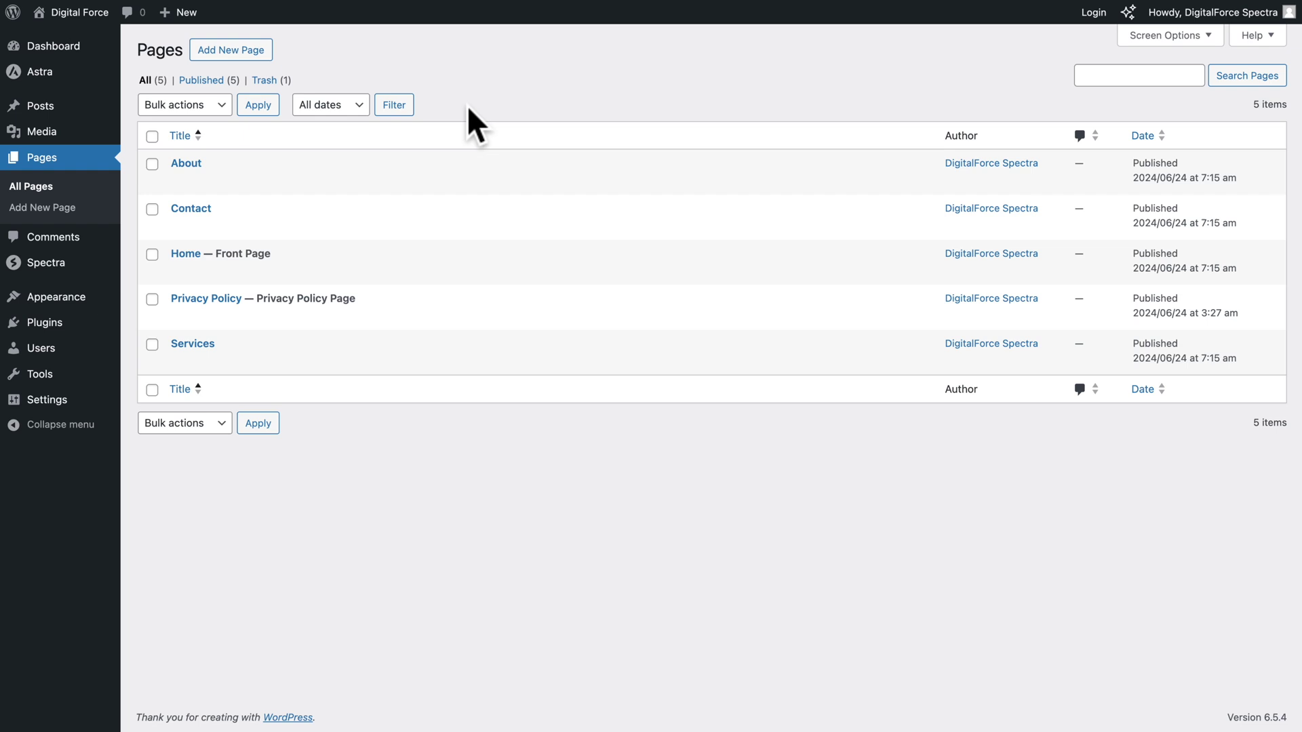
Use Quick Edit to set the Home page's order to 1 and update the page.
mouse_move(198, 269)
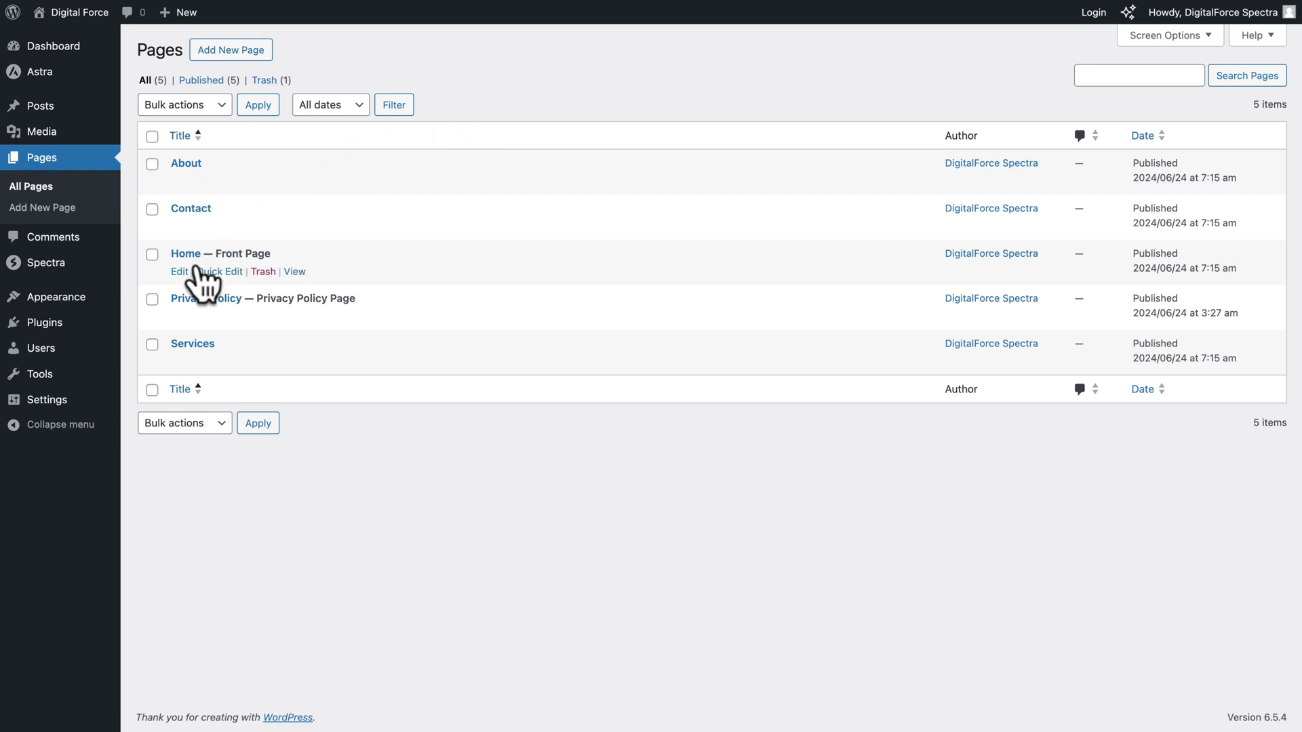
left_click(220, 272)
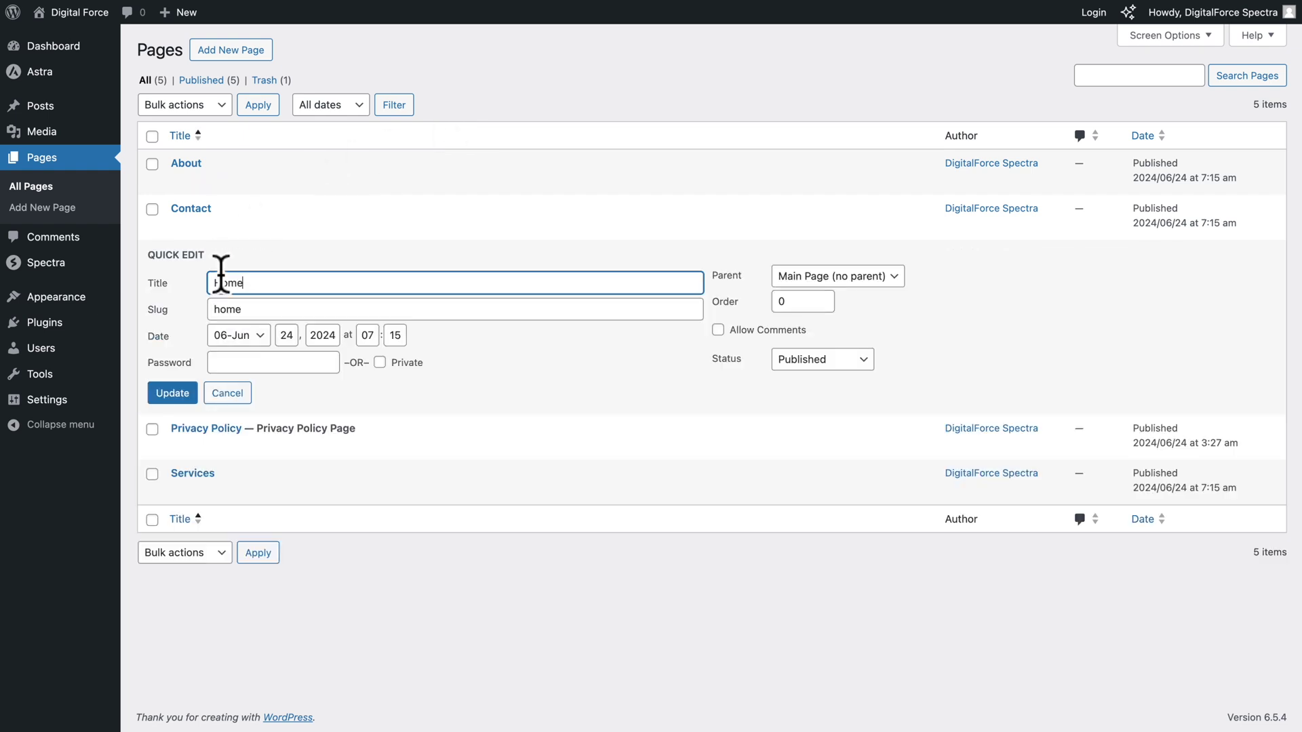
left_click(781, 301)
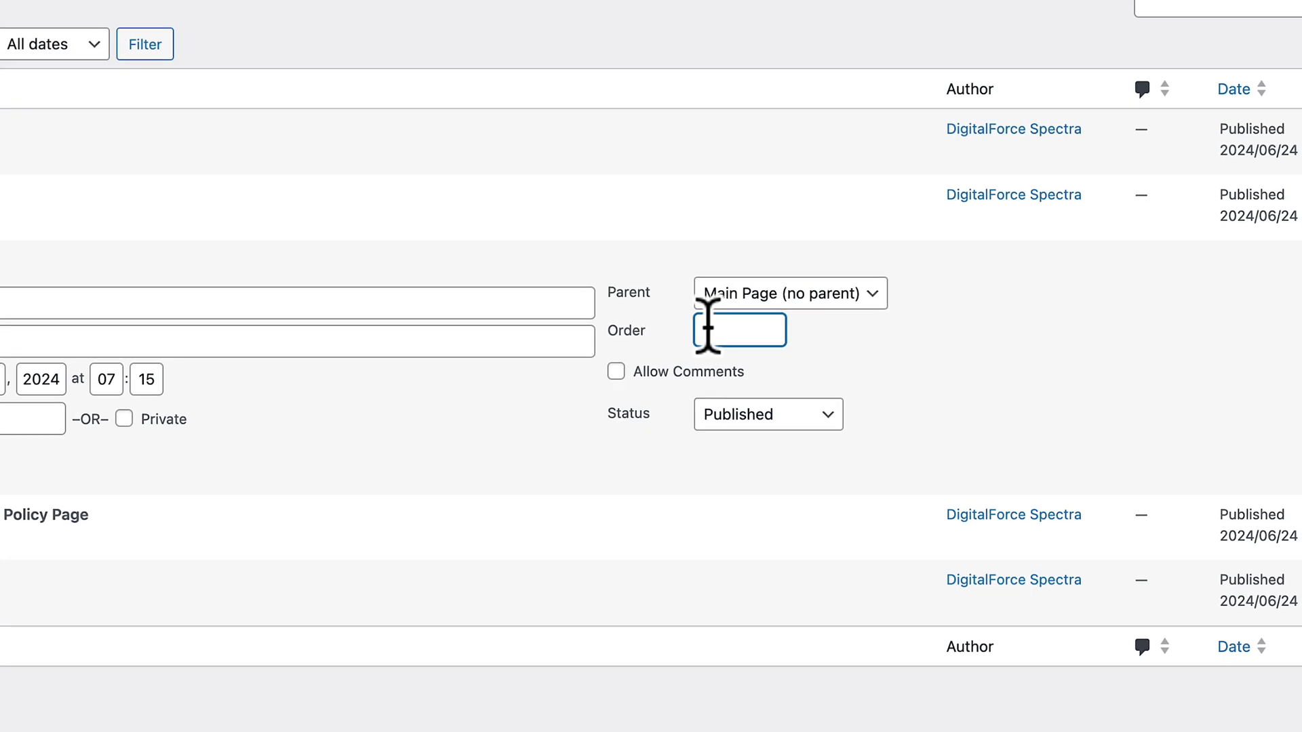
type("1")
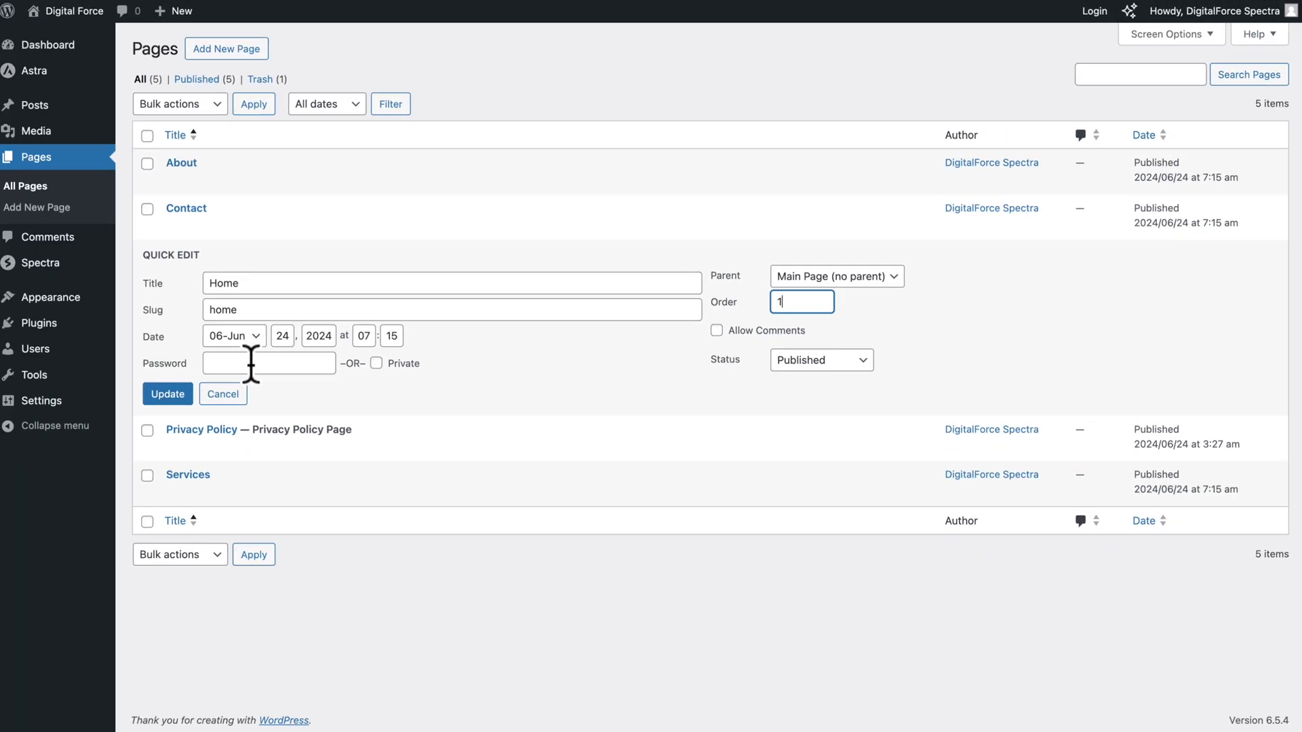
left_click(174, 395)
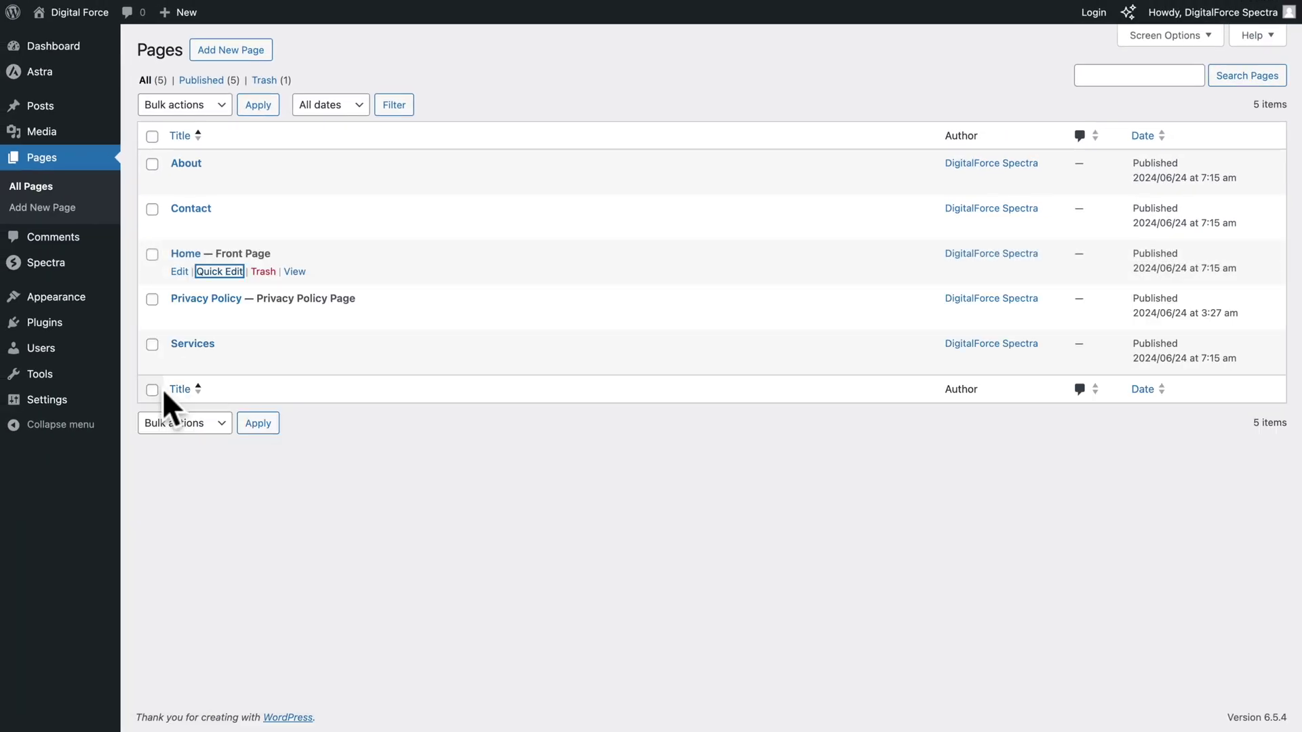
Use Quick Edit to set the About page's order to 20 and update the page.
left_click(224, 182)
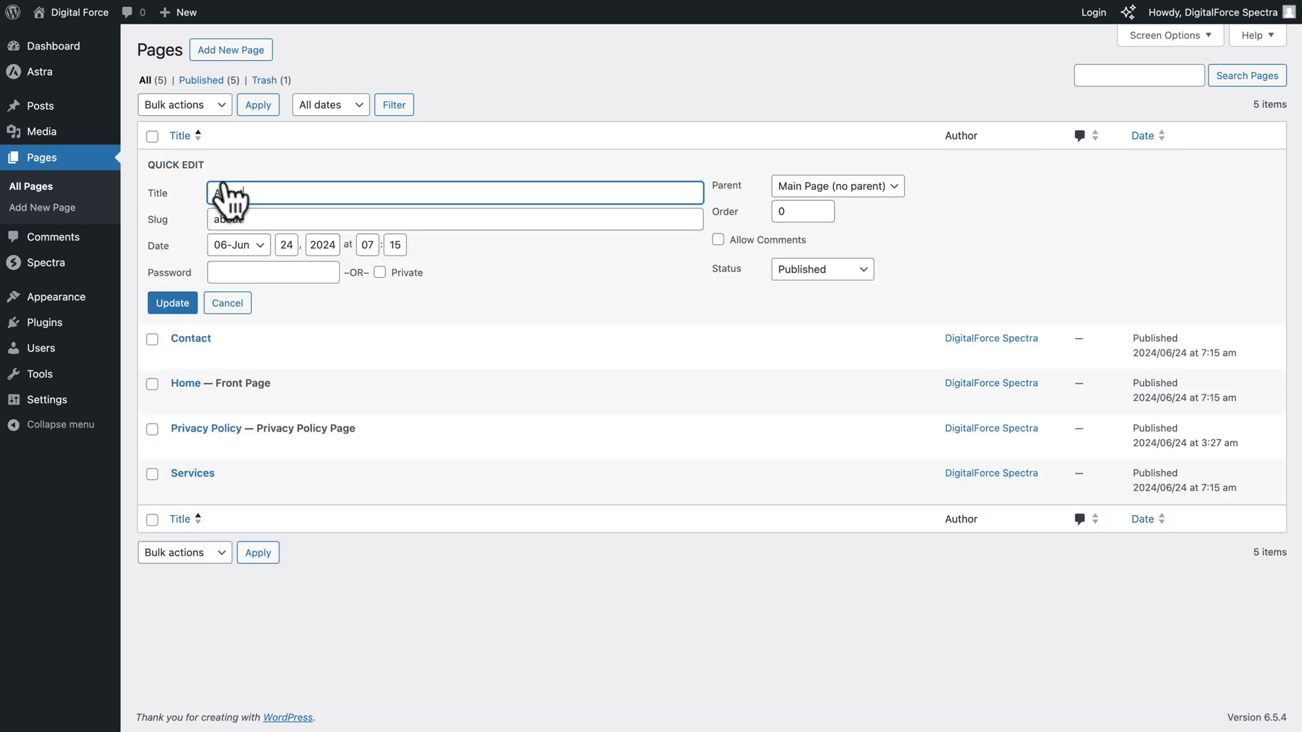
left_click(780, 216)
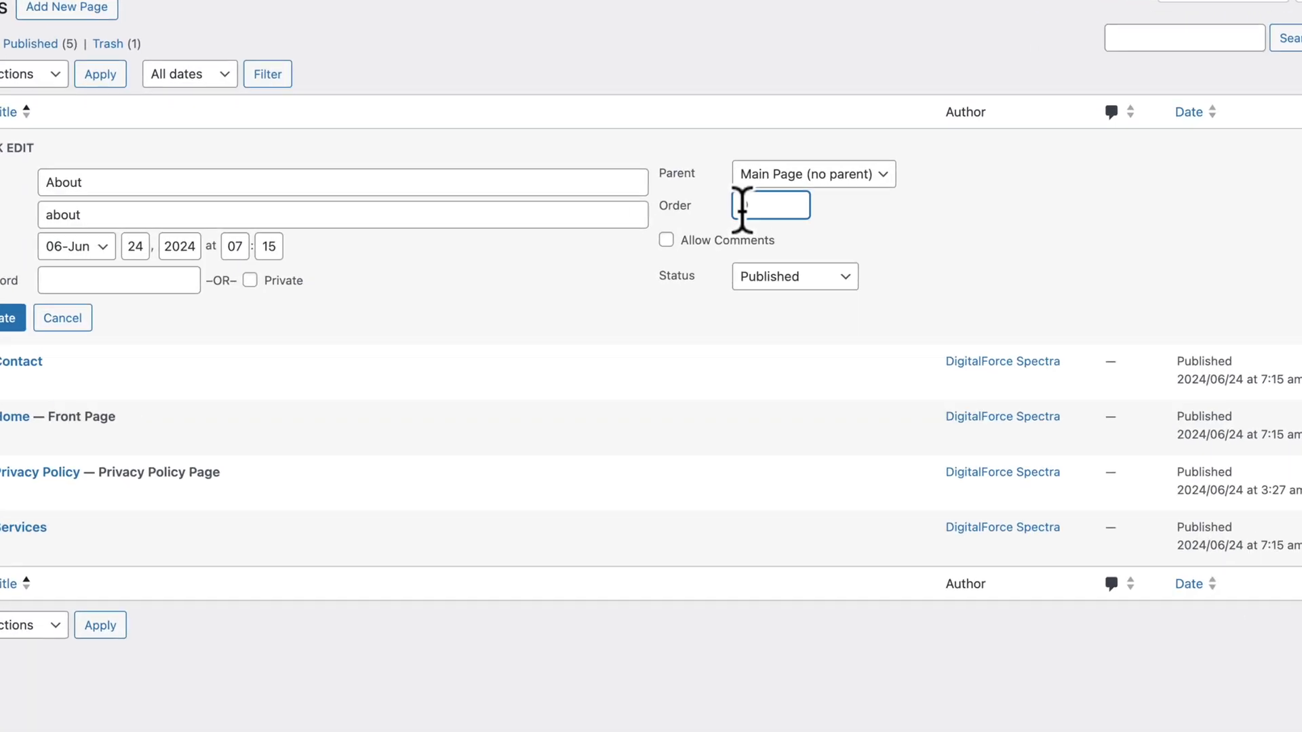
type("20")
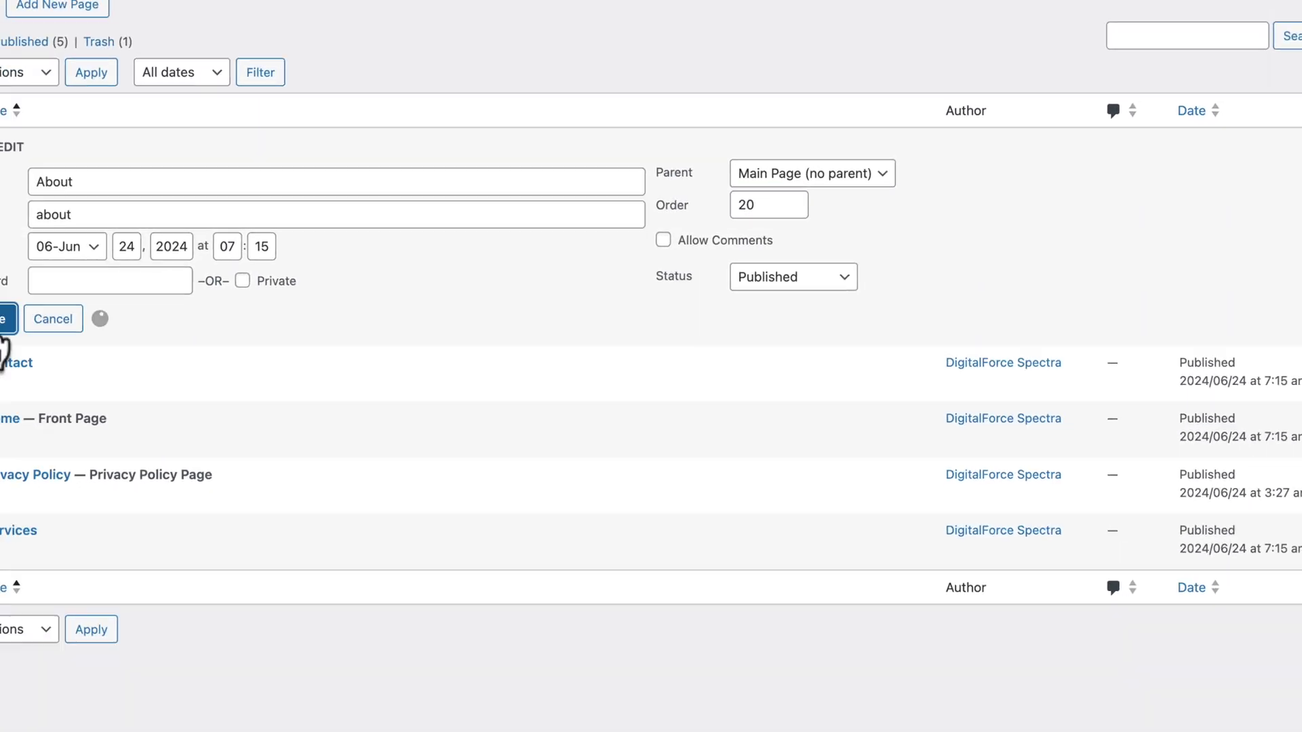
left_click(174, 303)
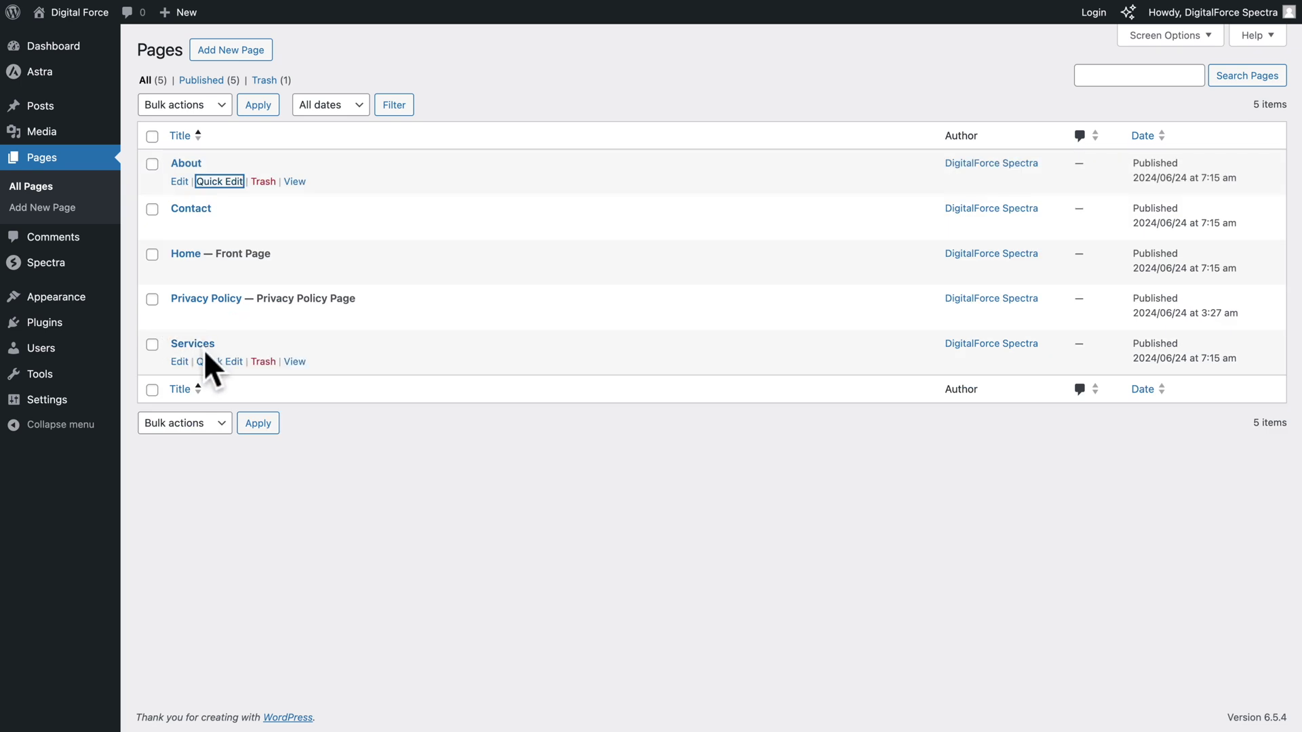
Use Quick Edit to set the Services page's order to 30 and update the page.
left_click(219, 361)
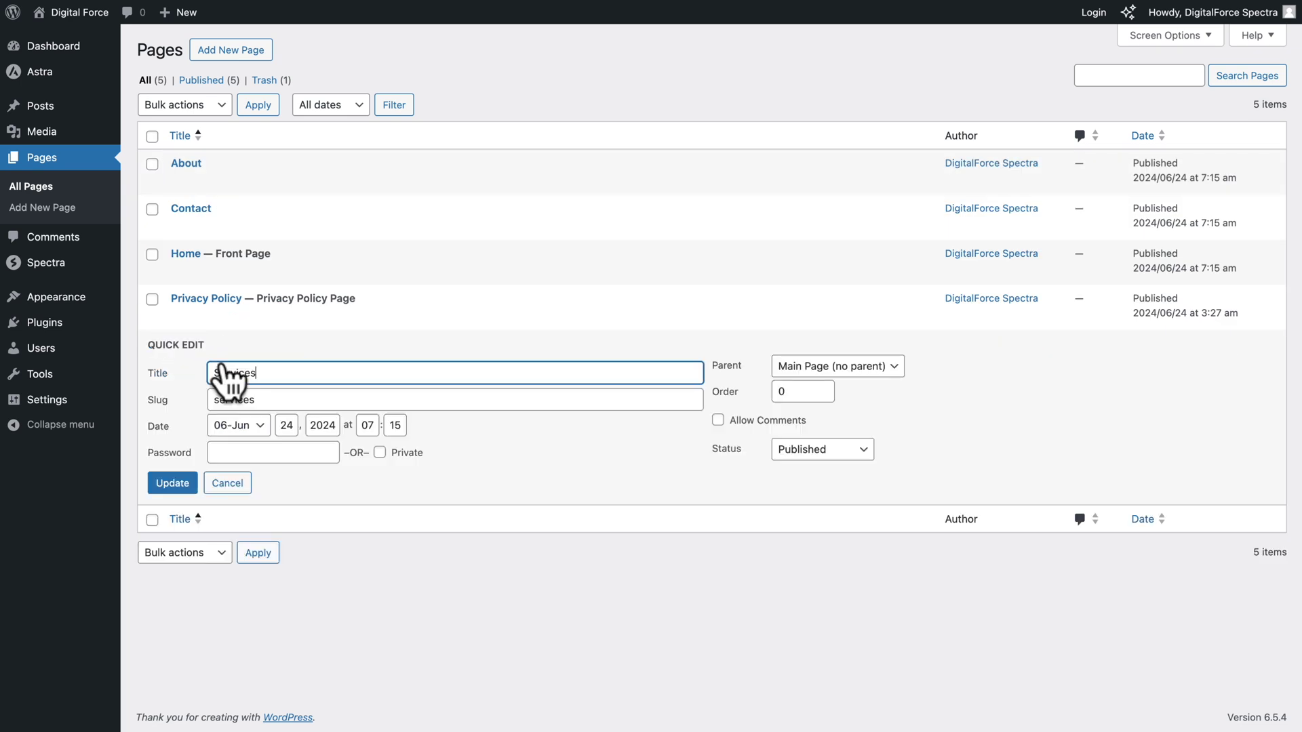
left_click(775, 389)
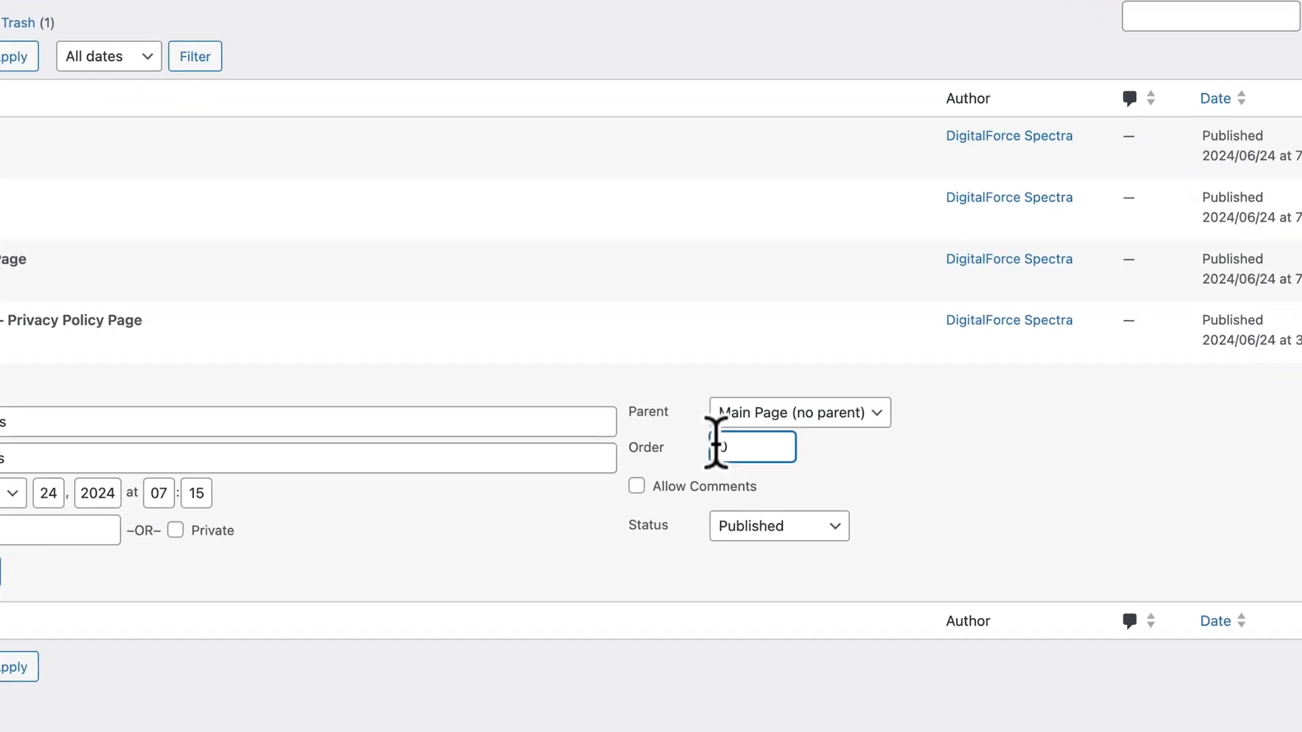
type("3")
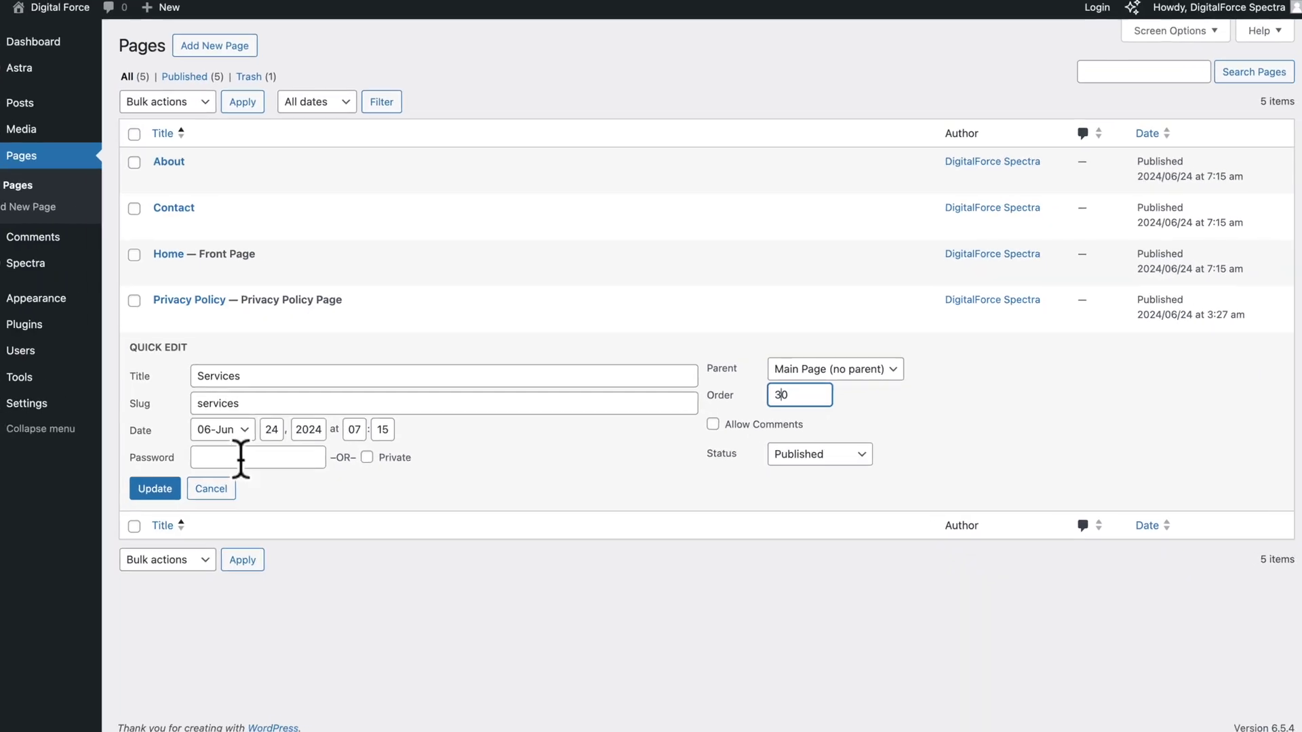
left_click(157, 487)
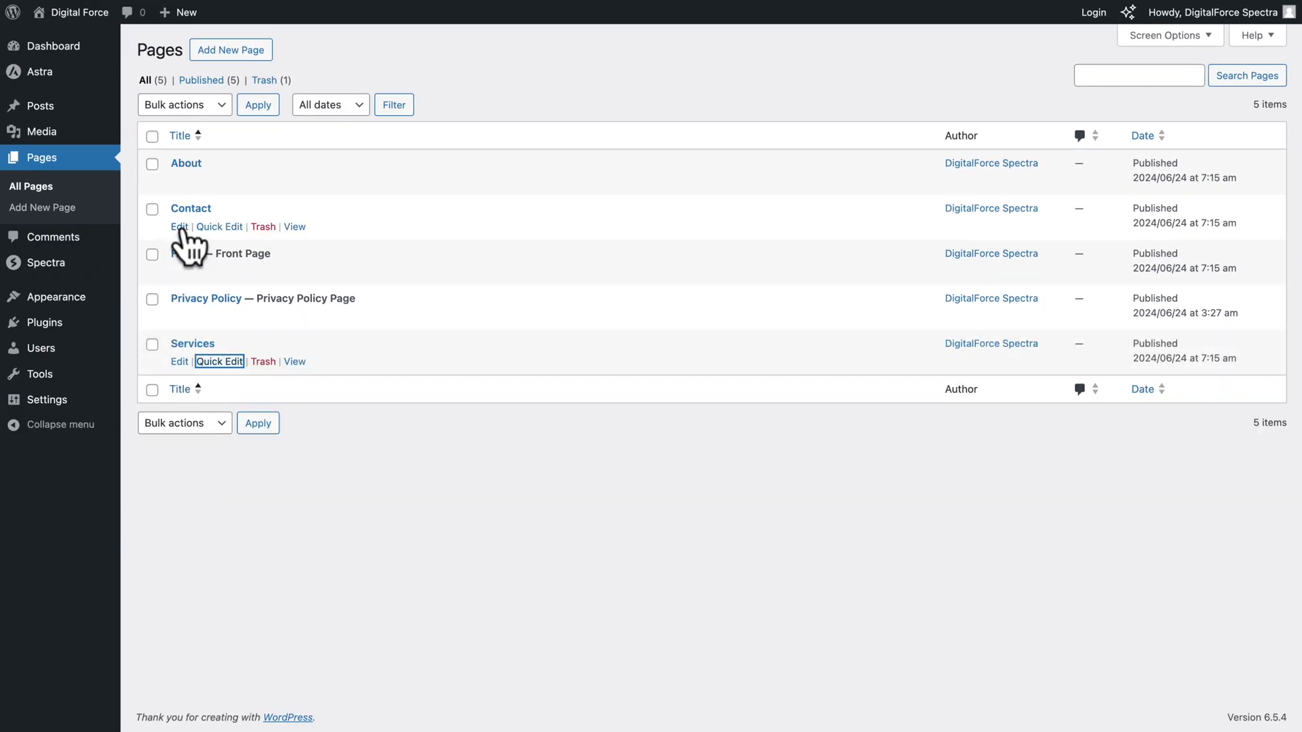
Use Quick Edit to set the Contact page's order to 40 and update the page.
left_click(219, 227)
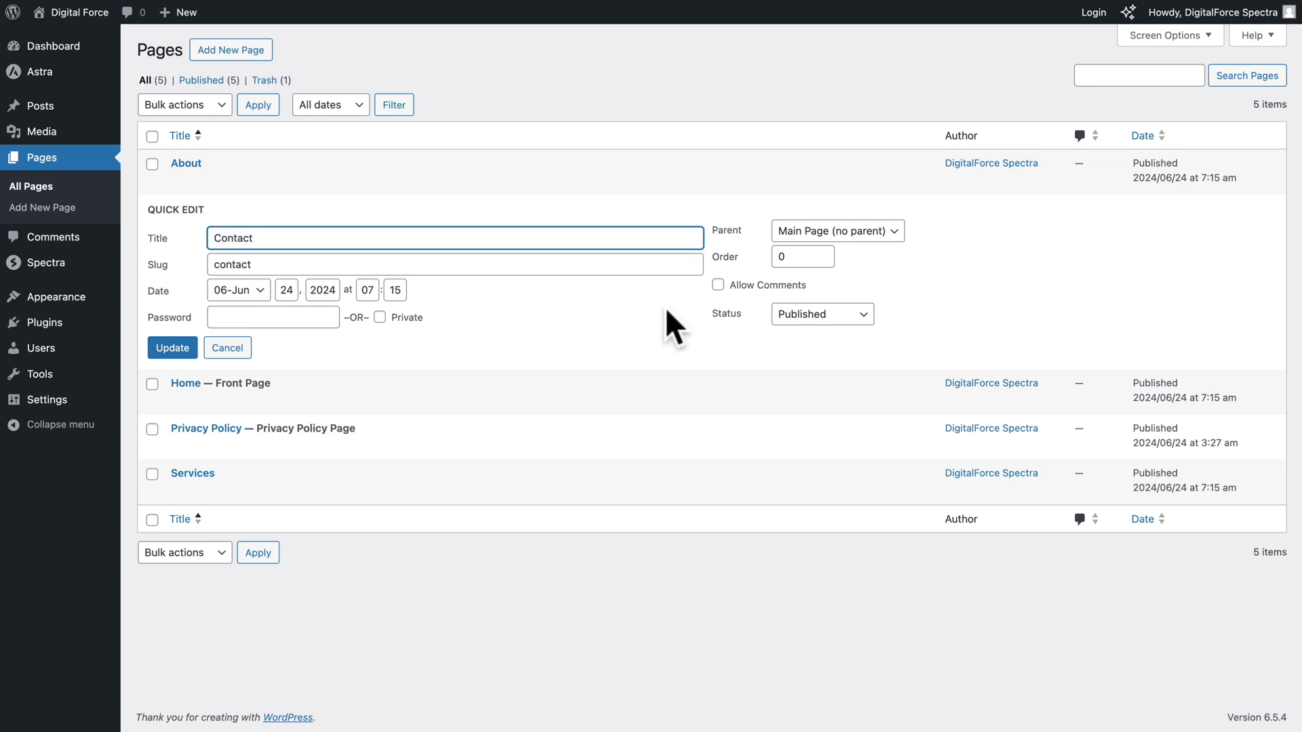
left_click(776, 256)
key("BackSpace")
type("40")
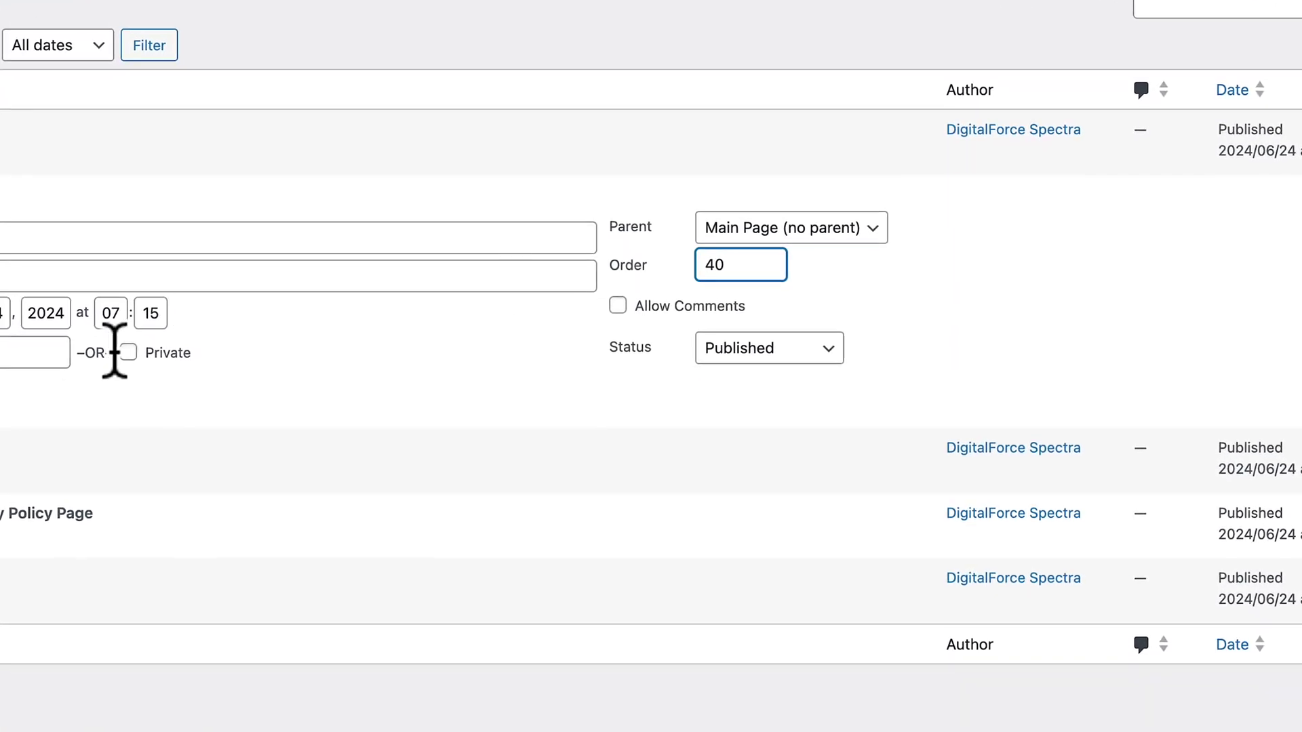
left_click(80, 352)
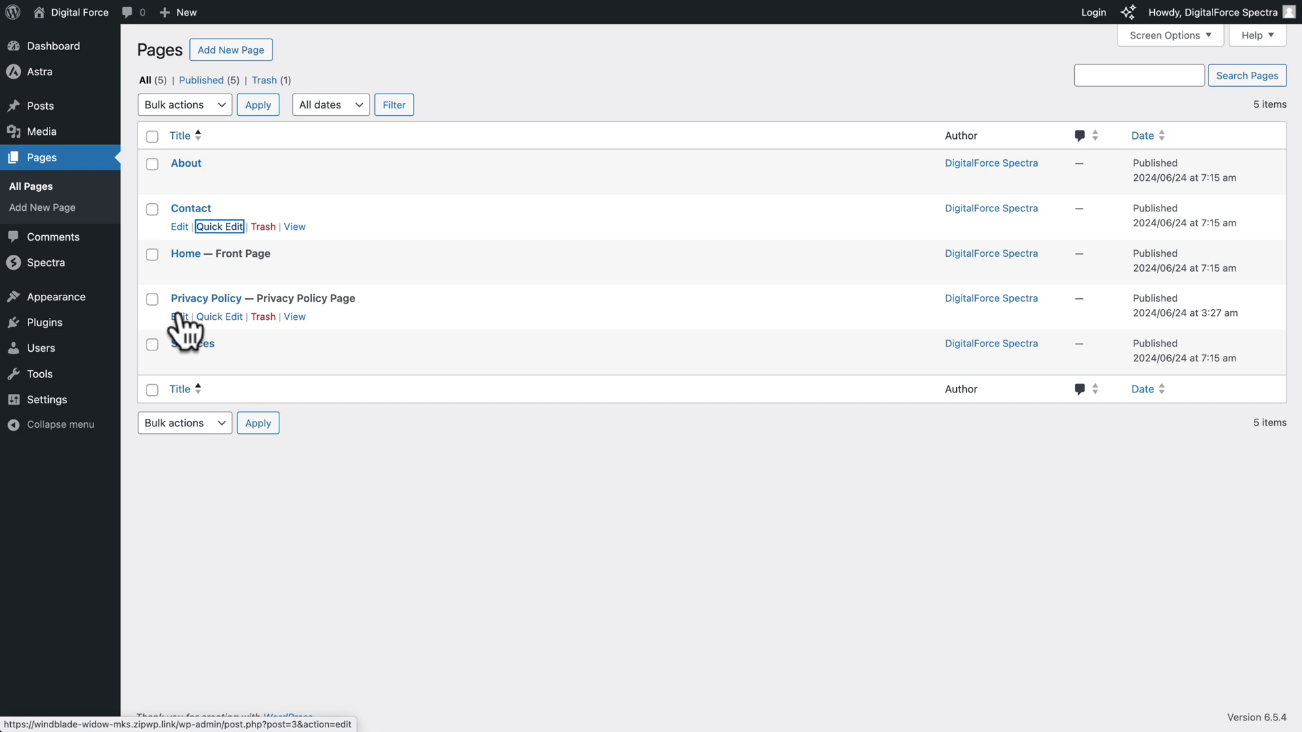
Use Quick Edit to set the Privacy Policy page's order to 100 and update the page.
left_click(224, 317)
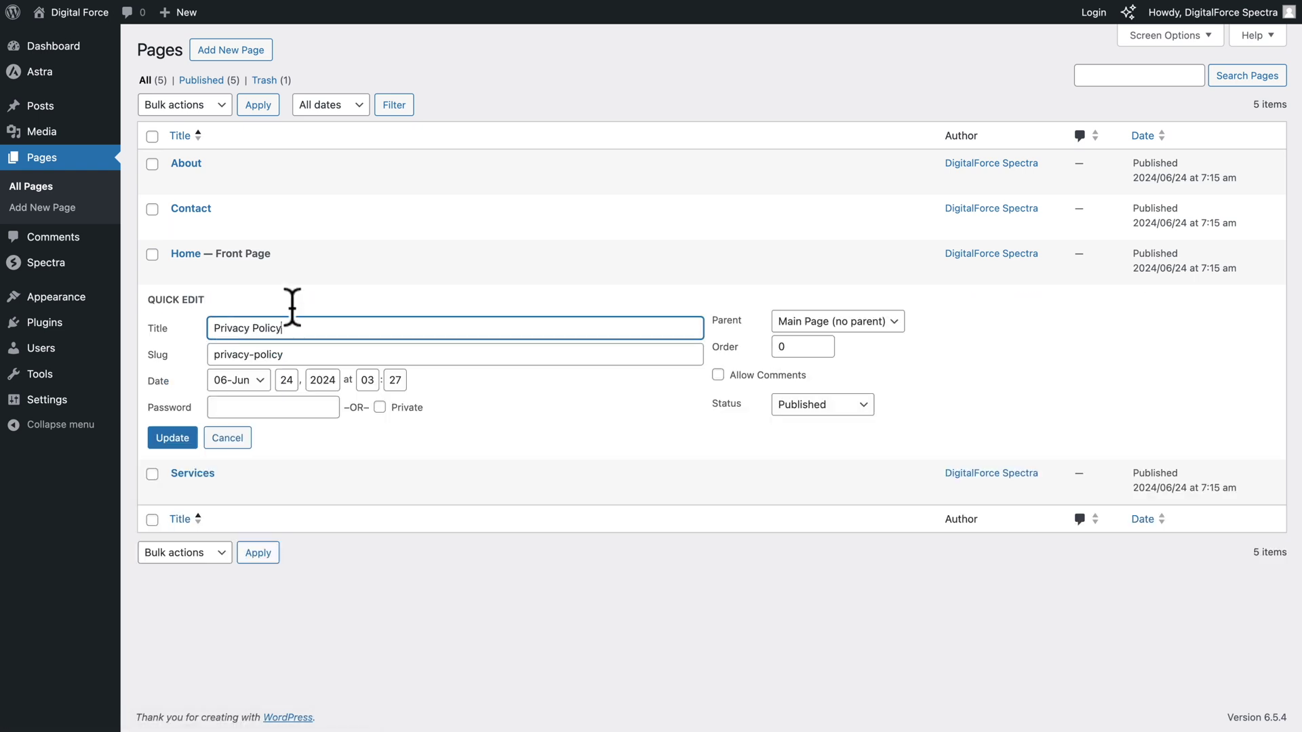
left_click(779, 347)
key("BackSpace")
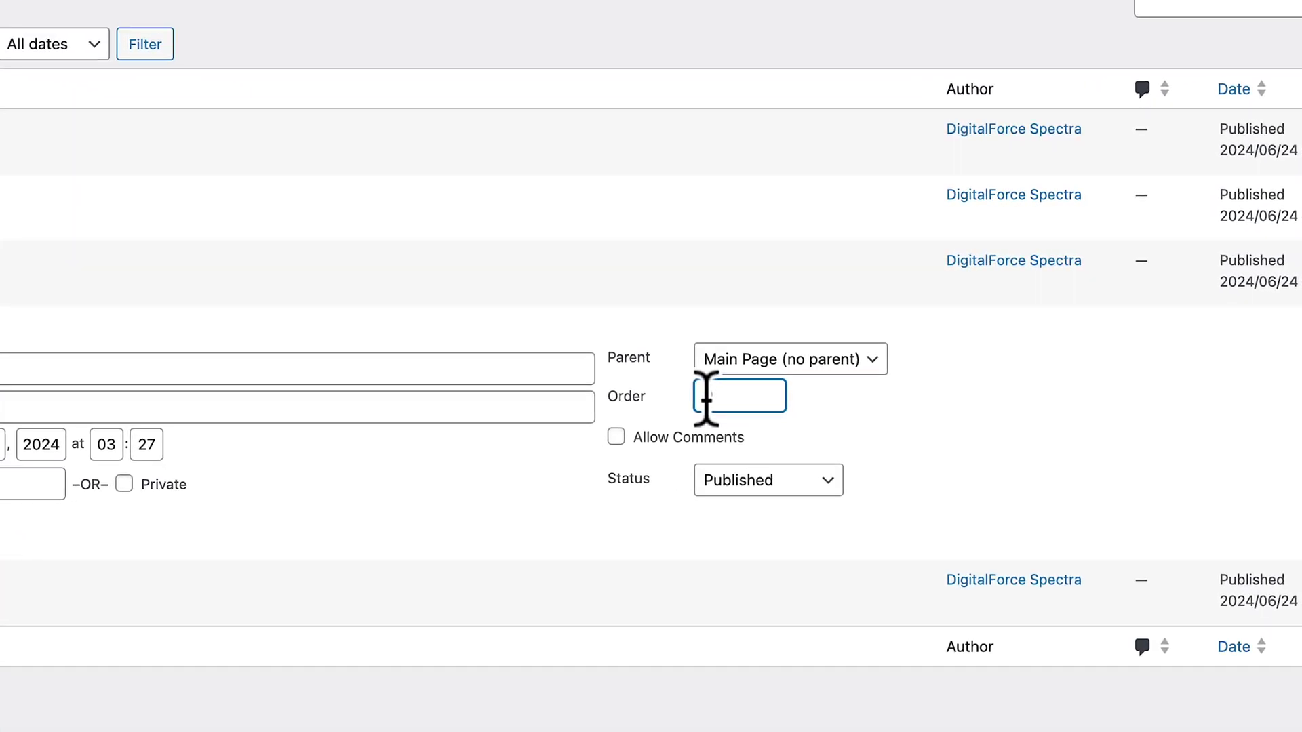
type("100")
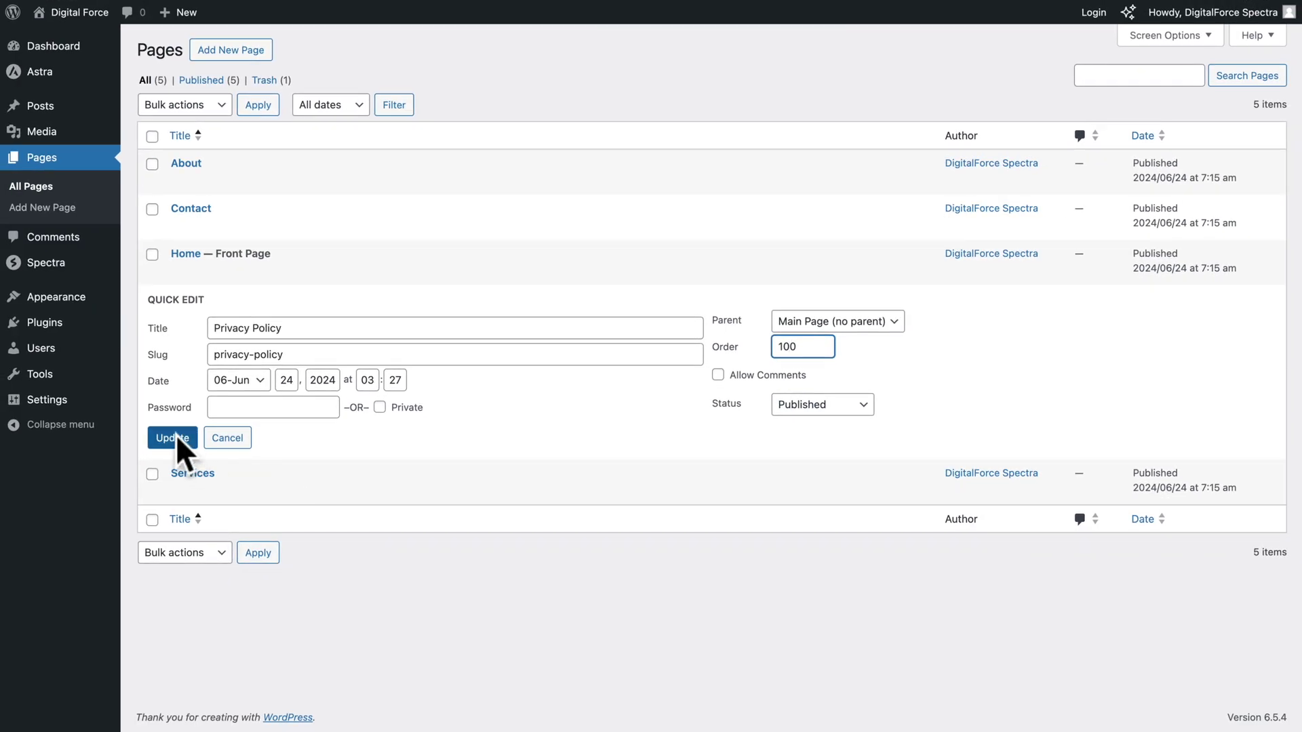
left_click(177, 437)
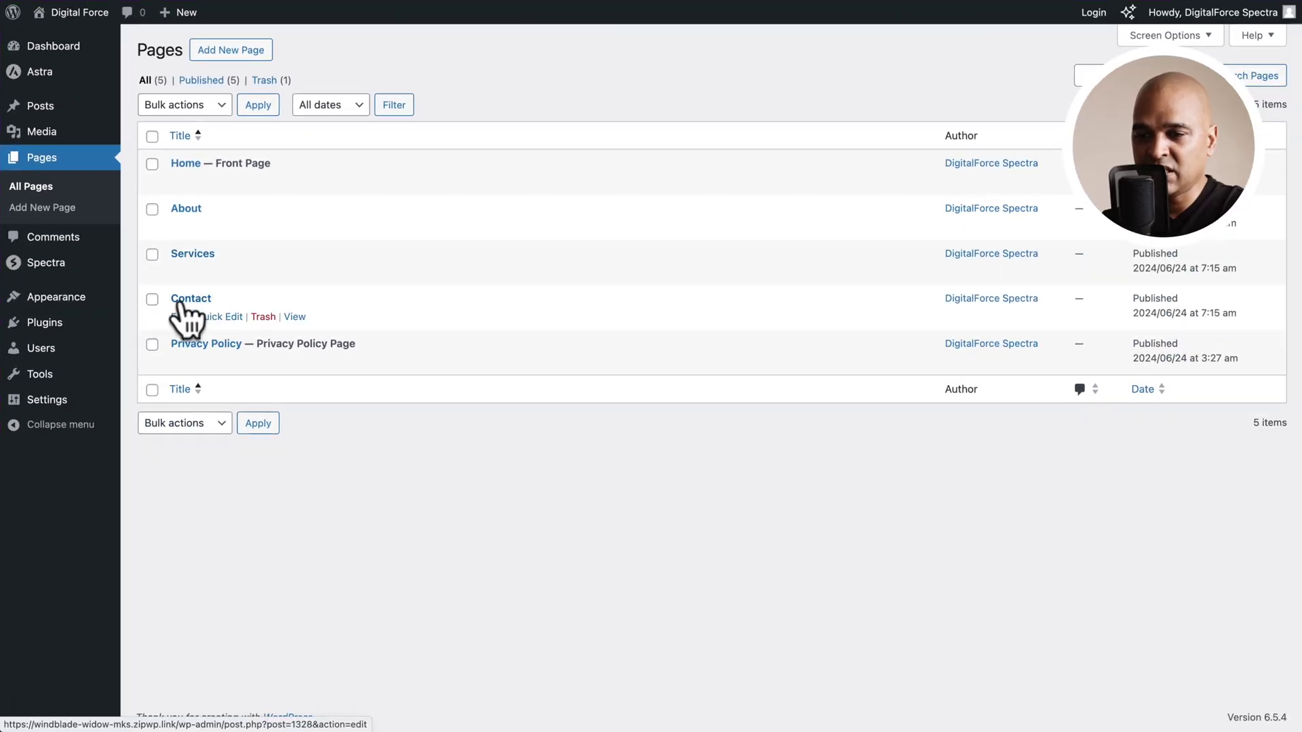
Review the order settings of the Services and Contact pages in Quick Edit and leave without saving.
left_click(203, 273)
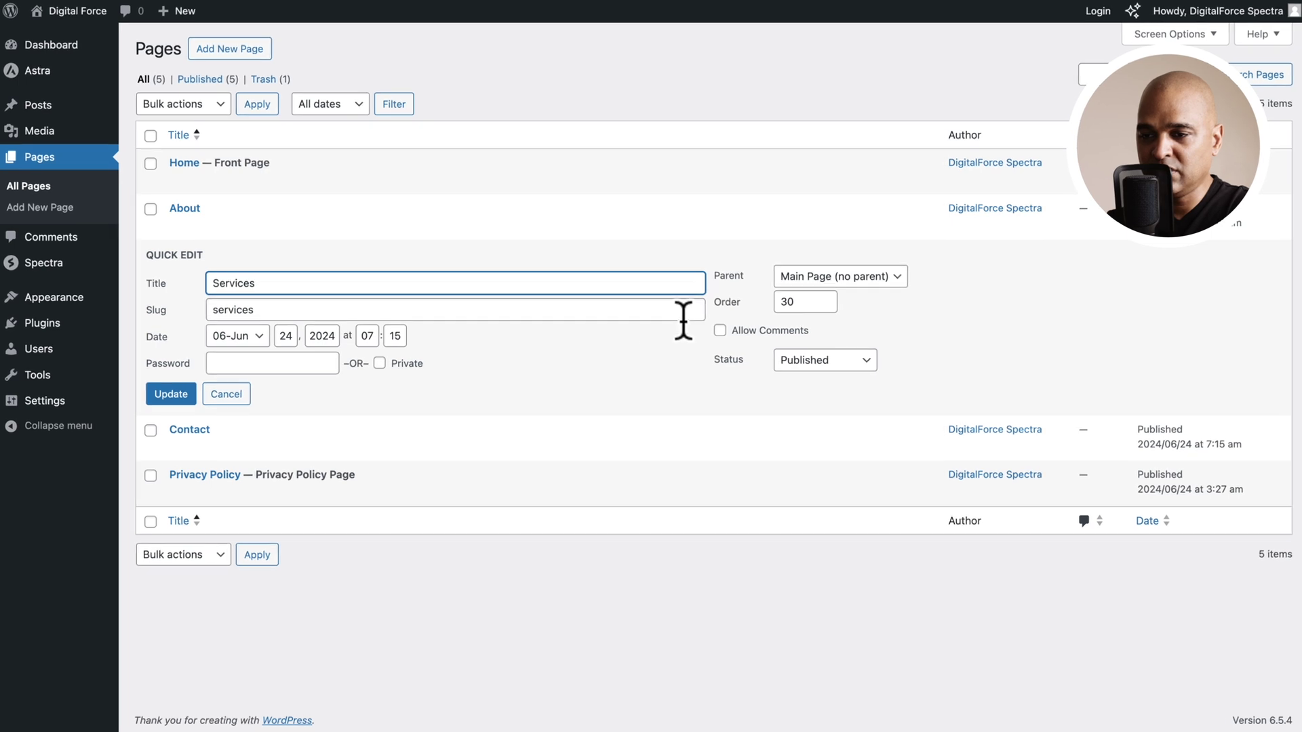
left_click(132, 537)
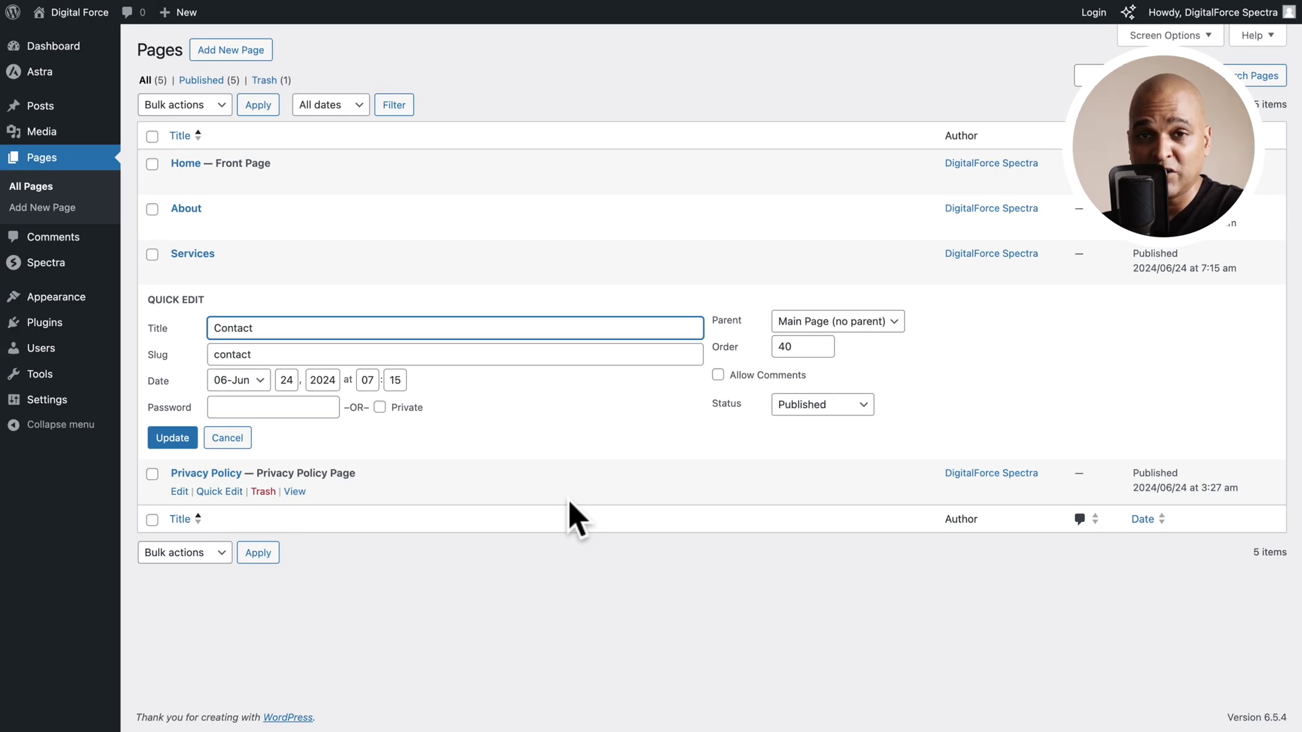
left_click(223, 439)
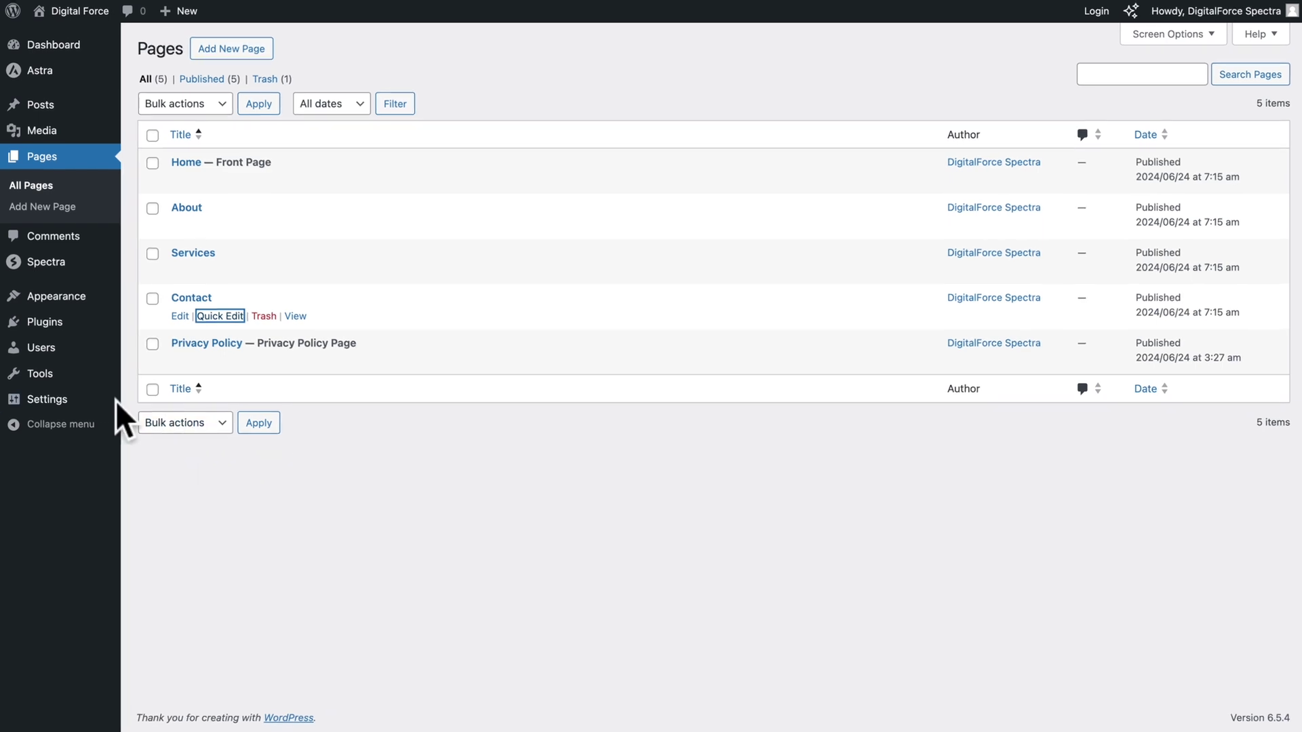
In the Reading settings, make feeds include only post excerpts, discourage search engines from indexing the site, and save the changes.
mouse_move(74, 400)
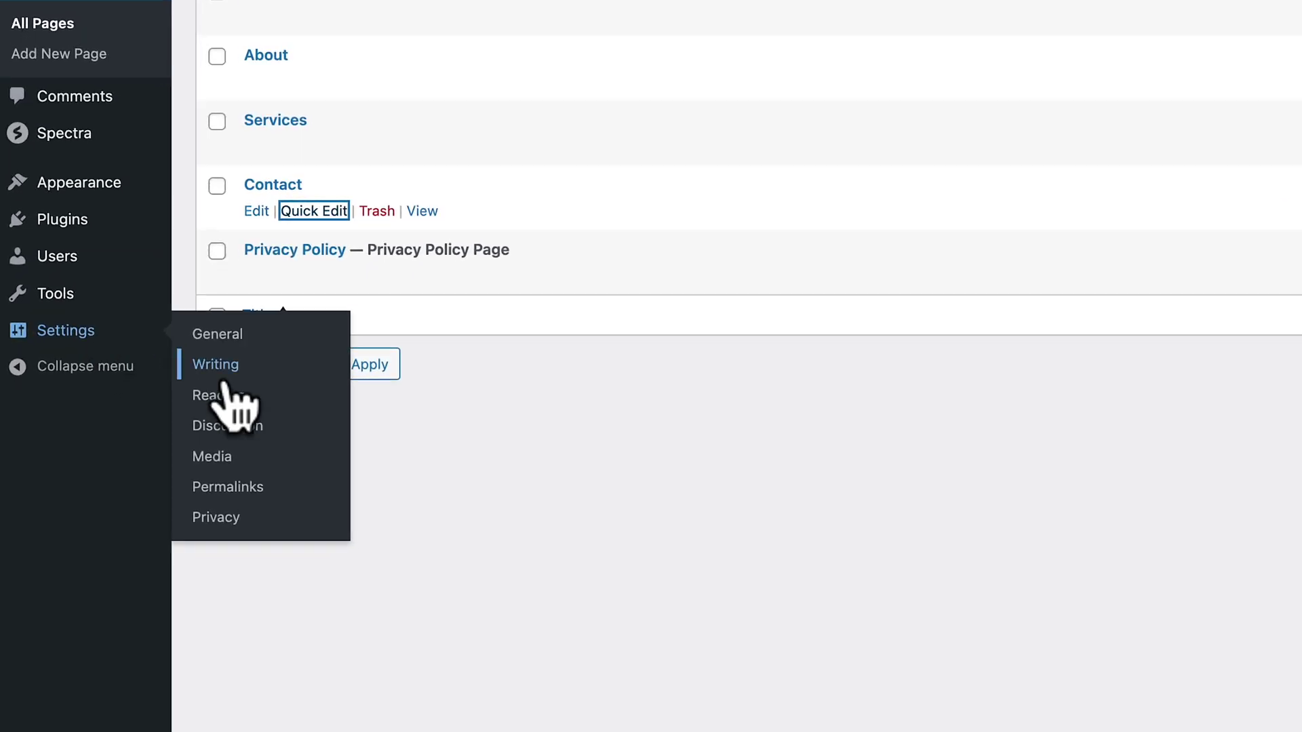
left_click(230, 395)
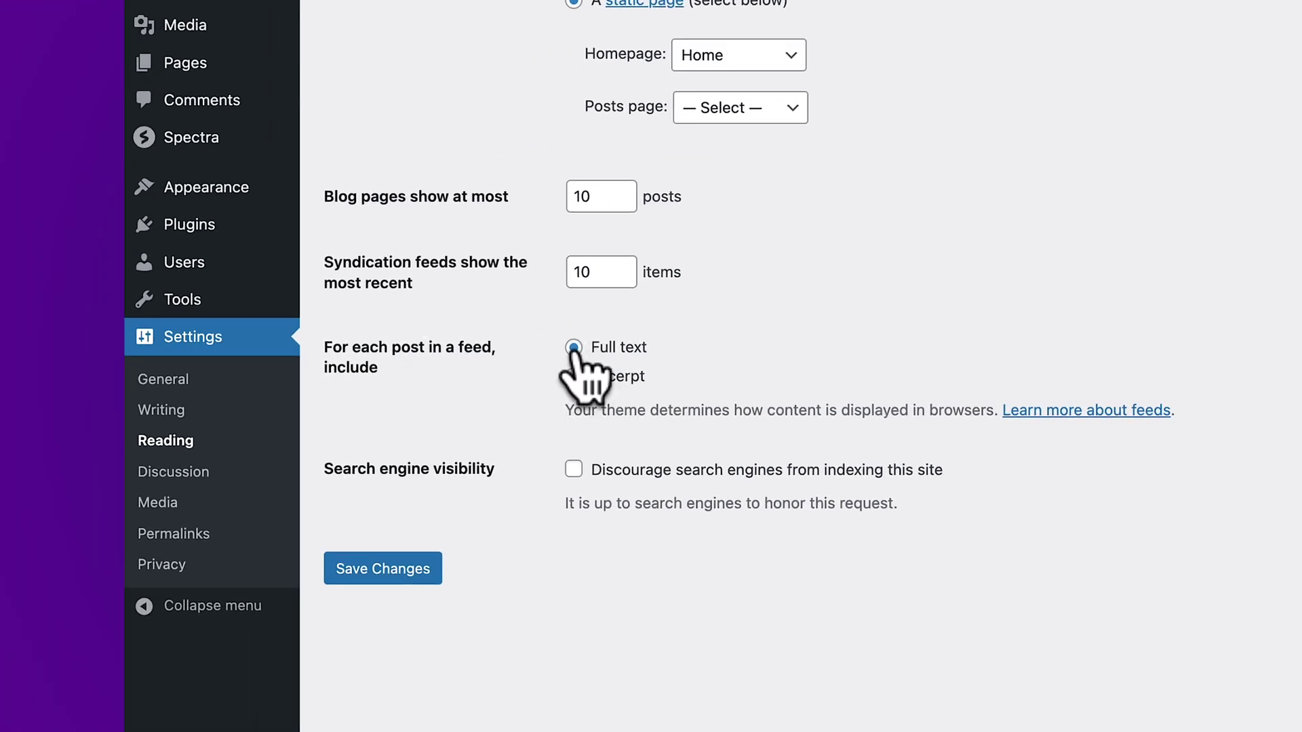
left_click(573, 377)
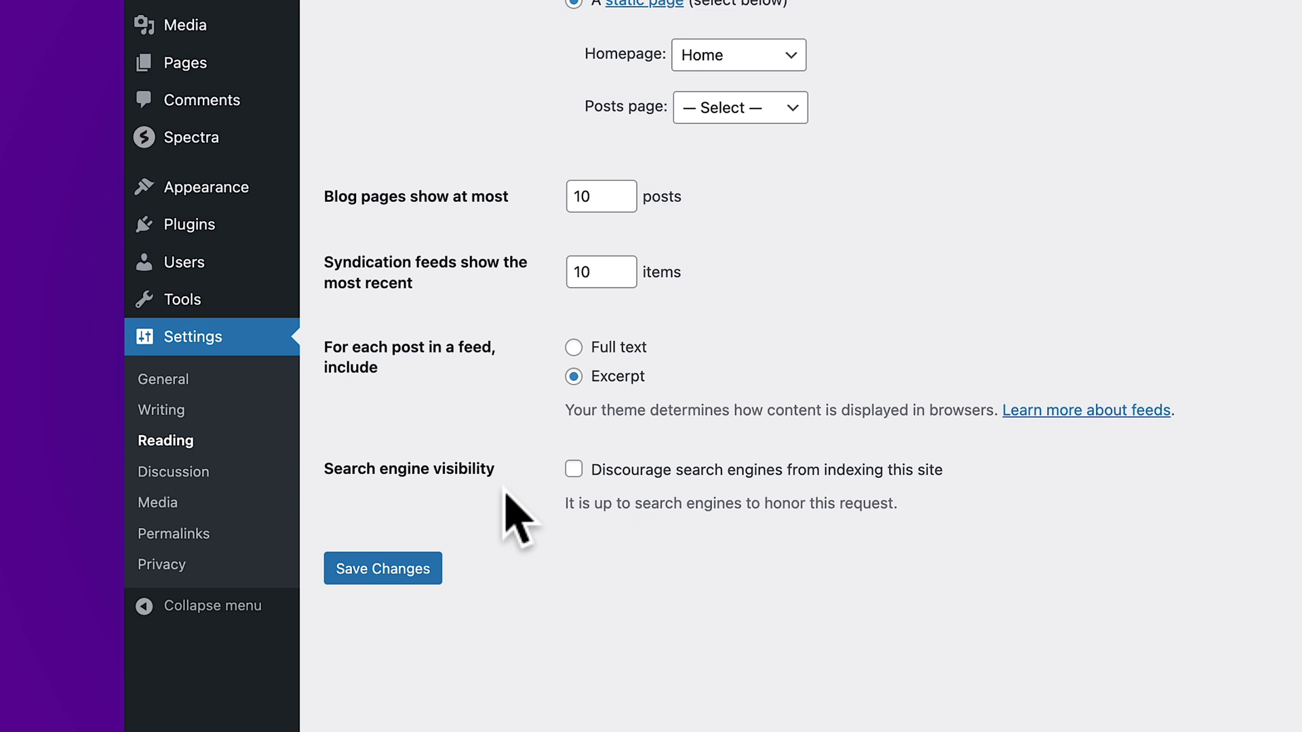
left_click(573, 470)
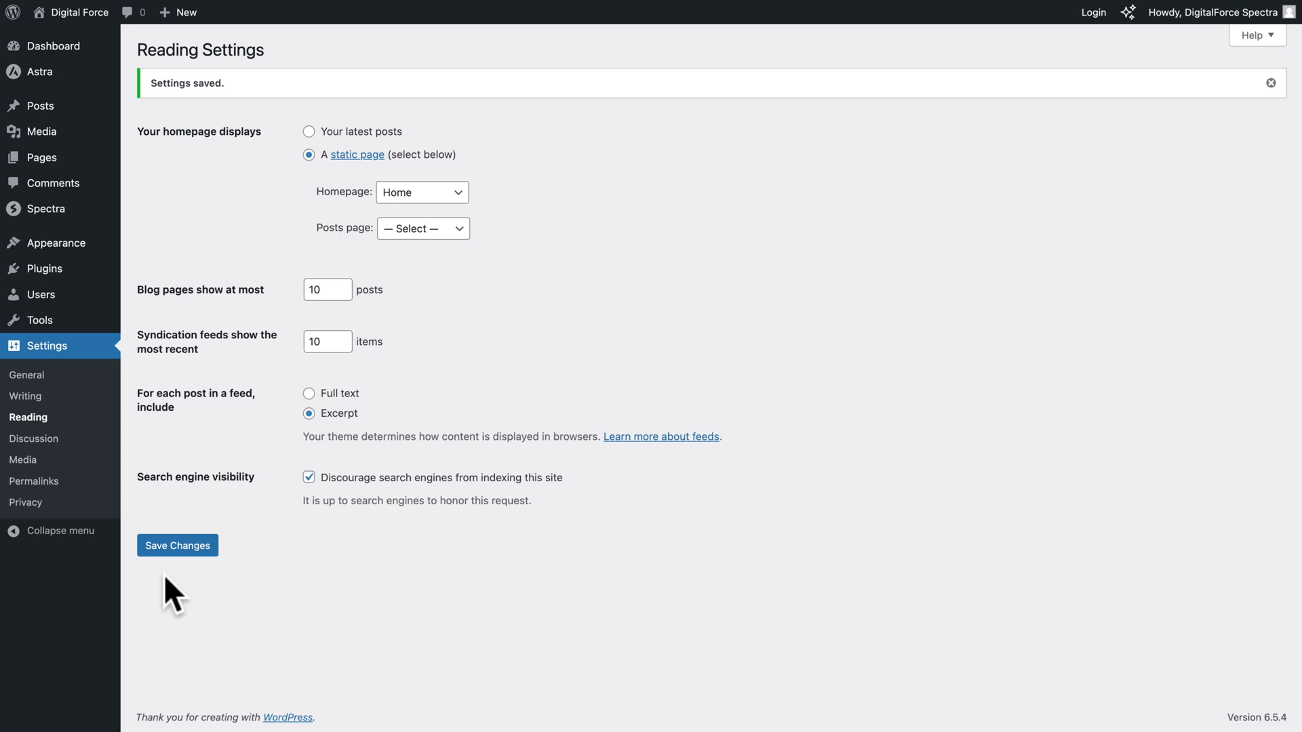
In the Astra Customizer's global typography settings, set the body font family to Poppins.
mouse_move(54, 78)
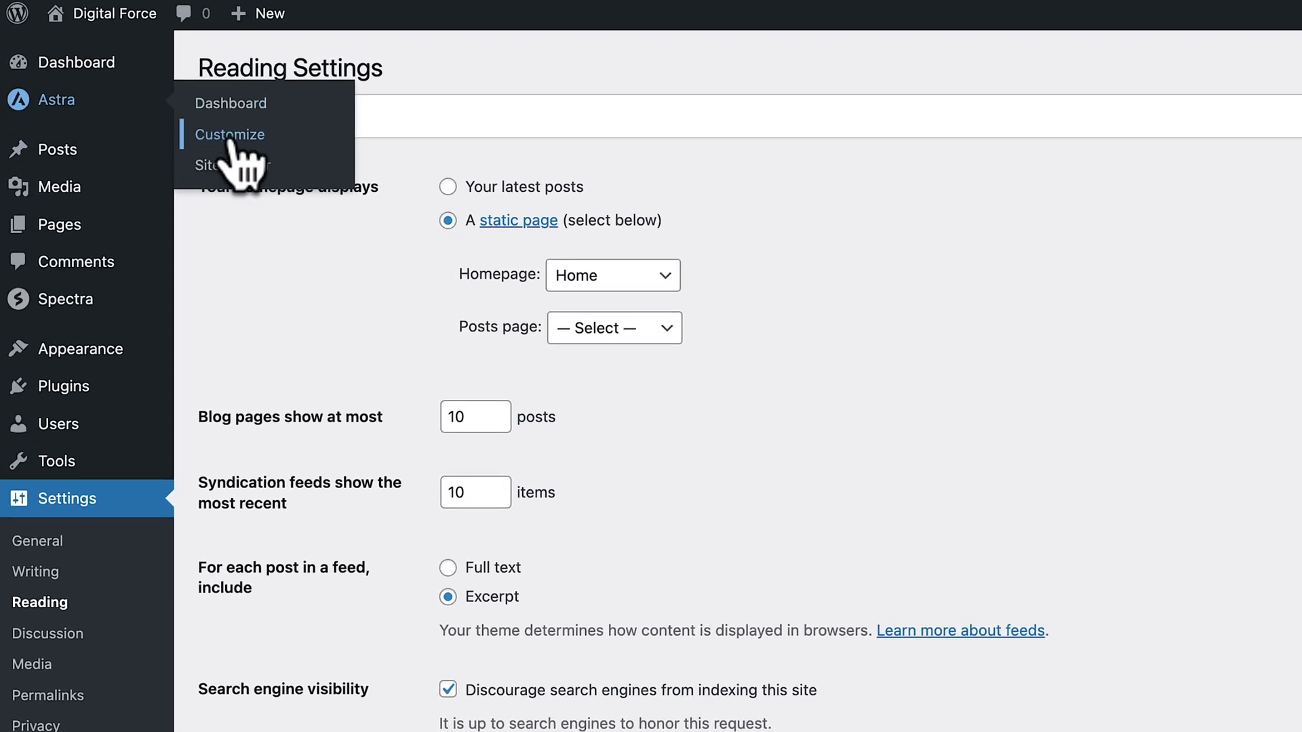
left_click(230, 135)
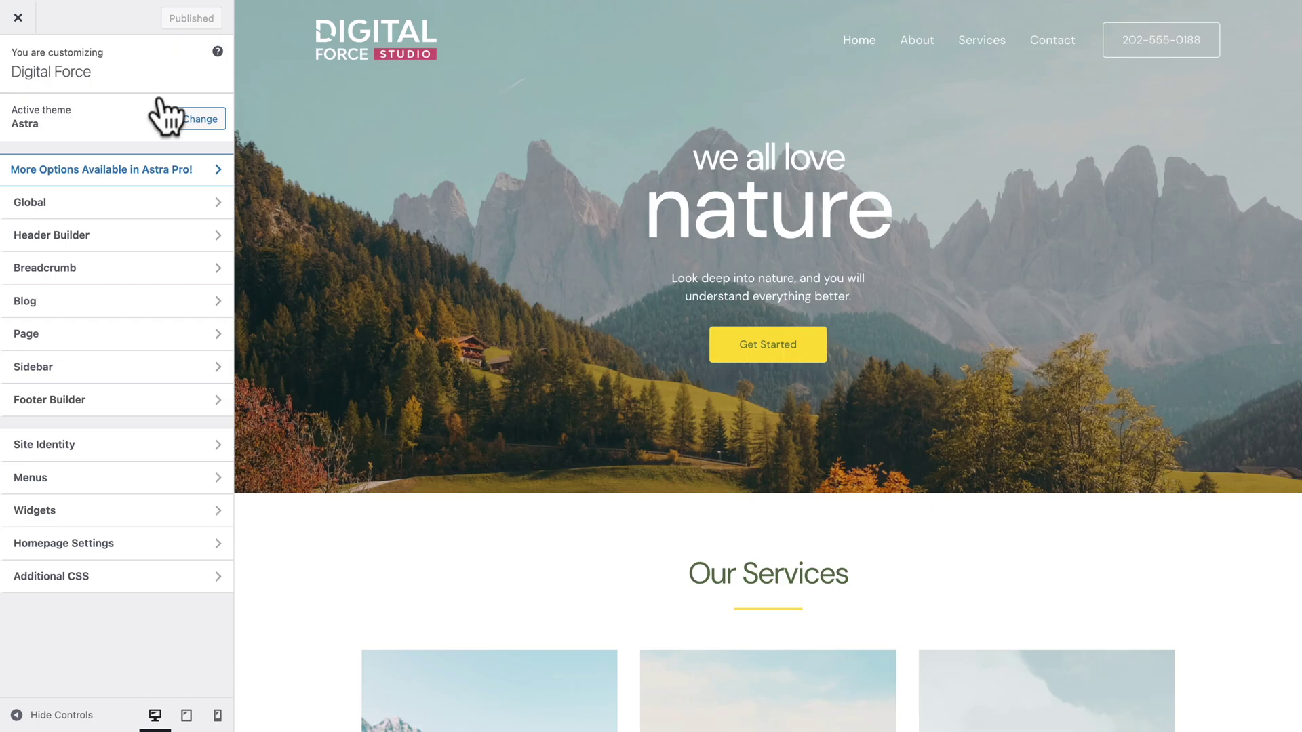
left_click(42, 204)
left_click(43, 110)
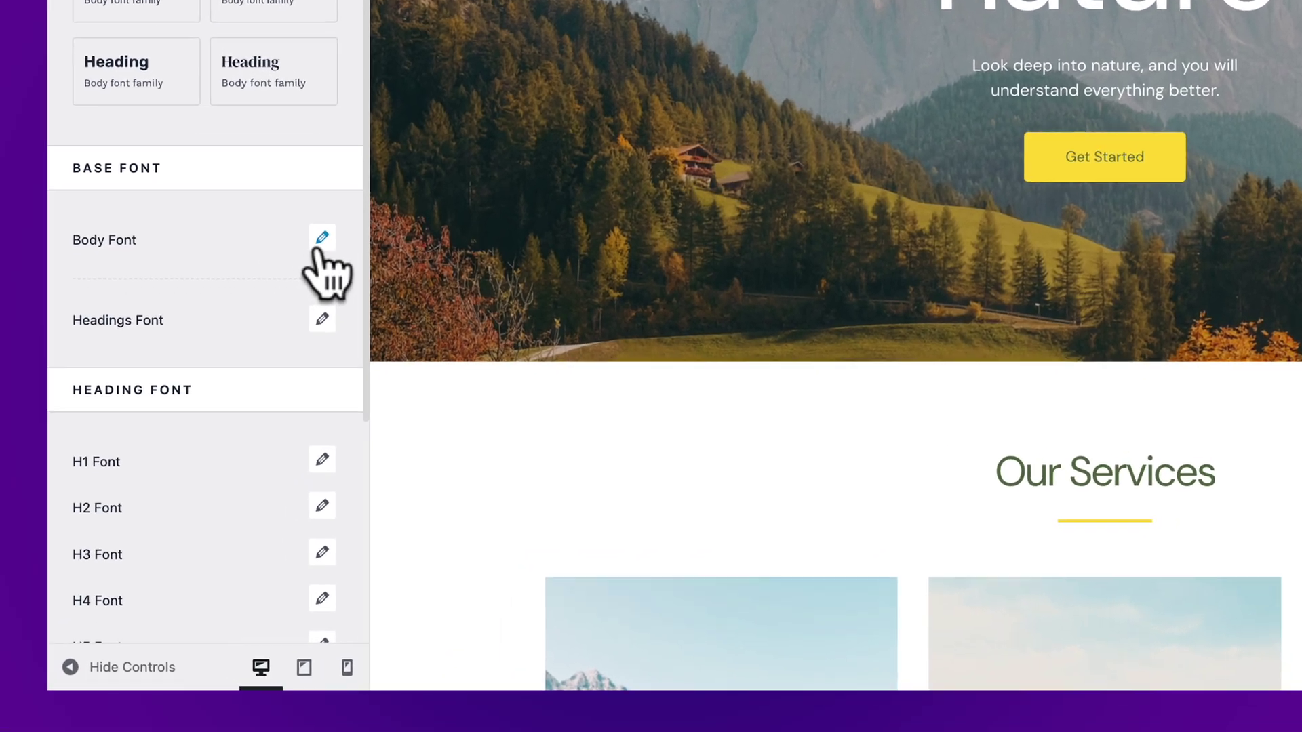
left_click(318, 246)
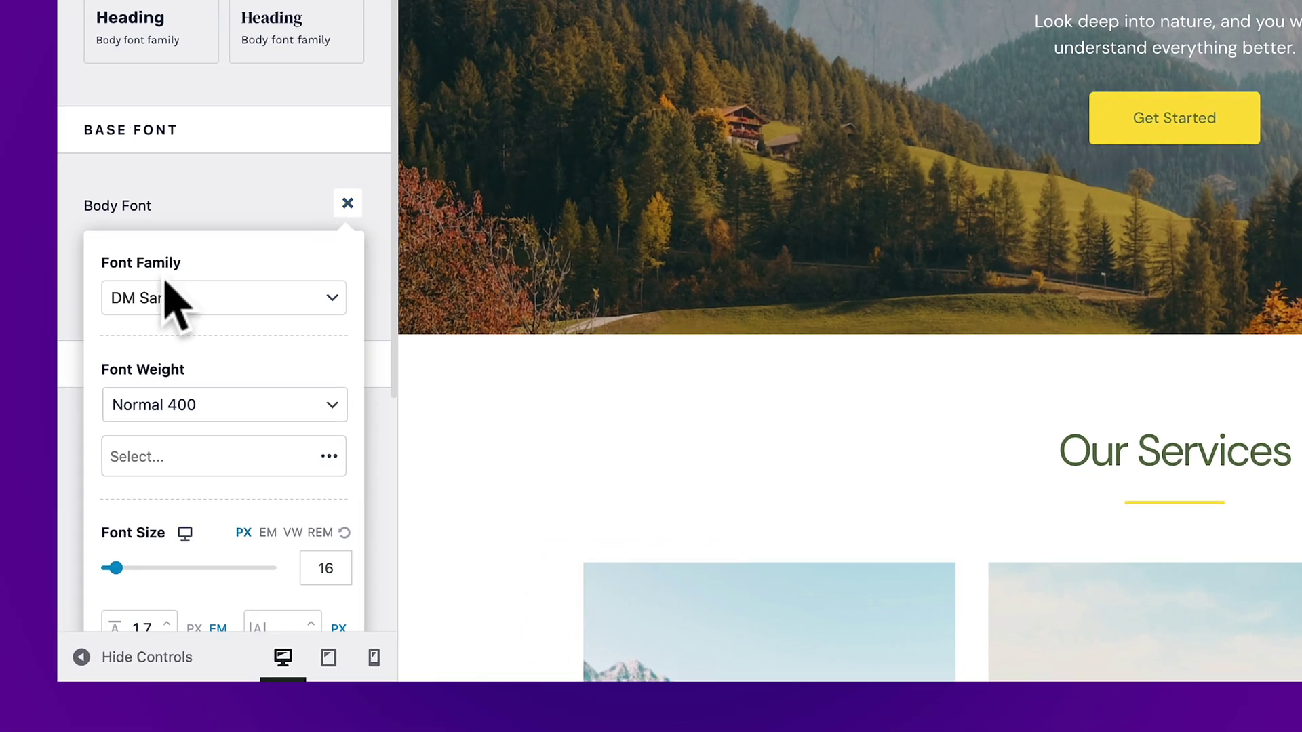
left_click(139, 297)
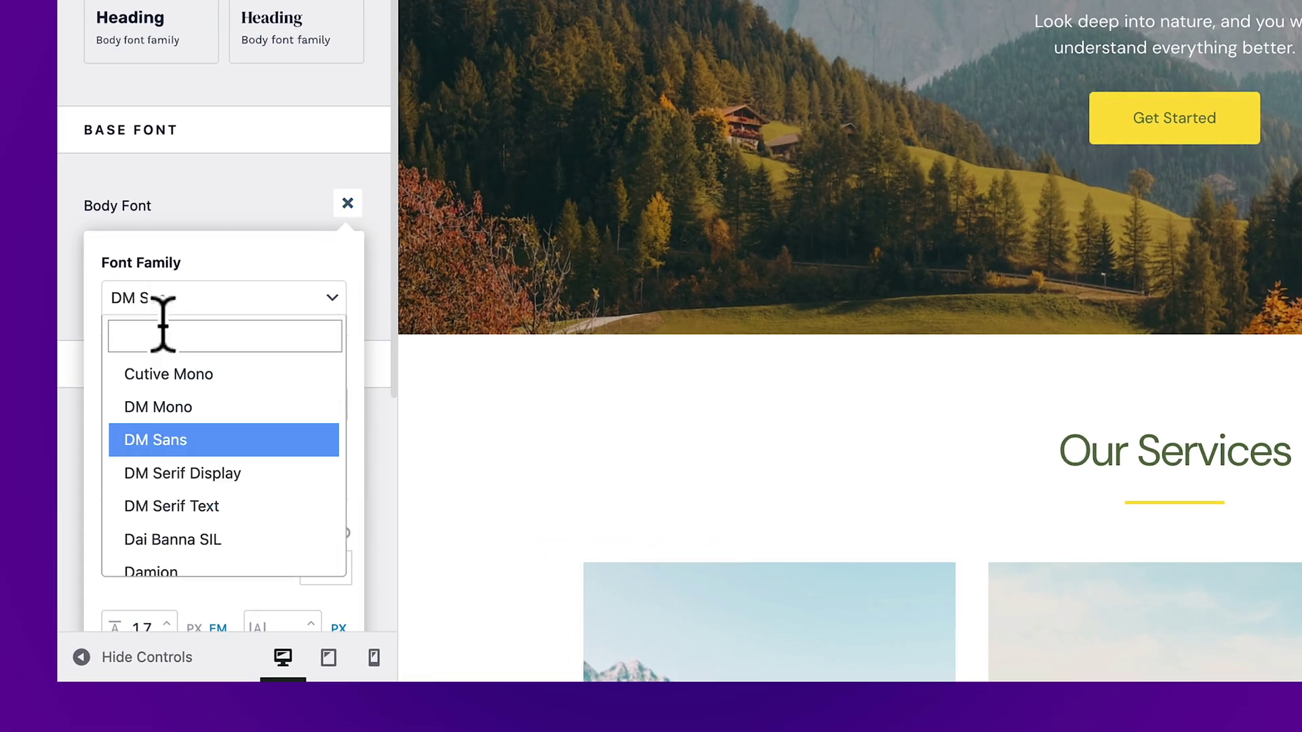
type("popp")
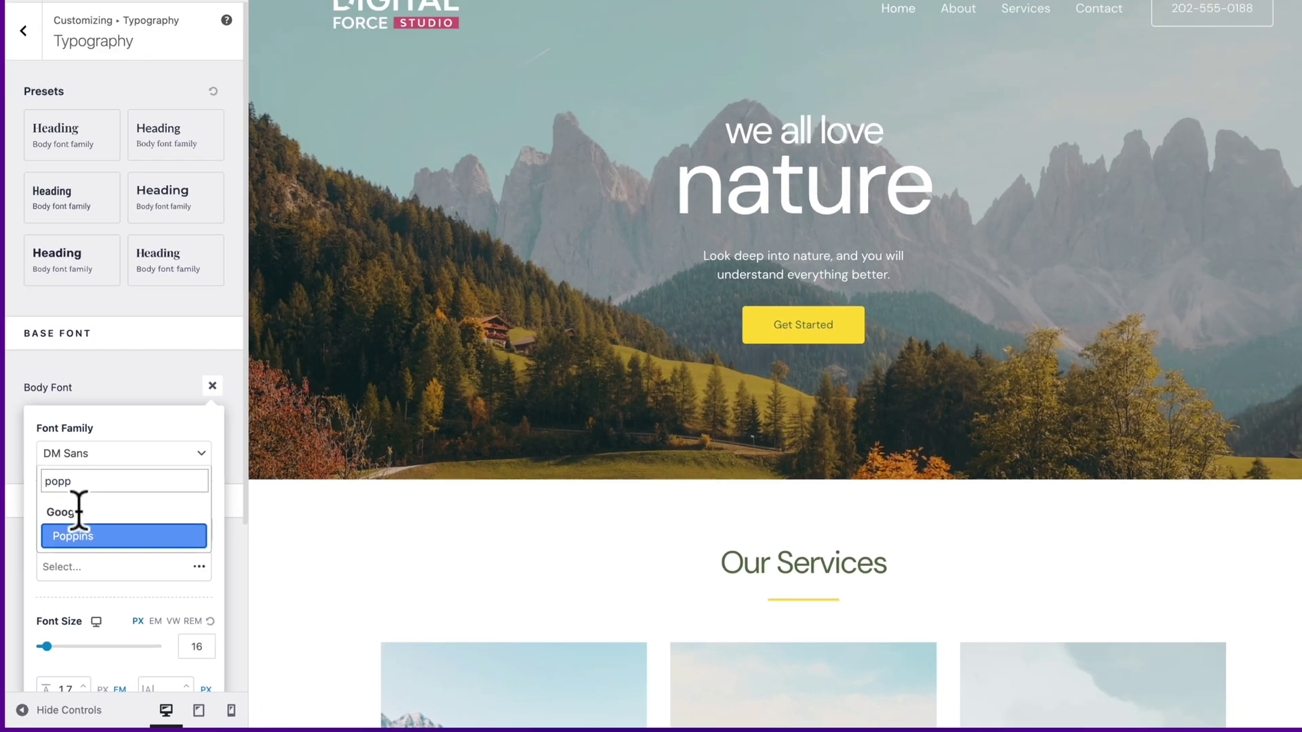
left_click(154, 413)
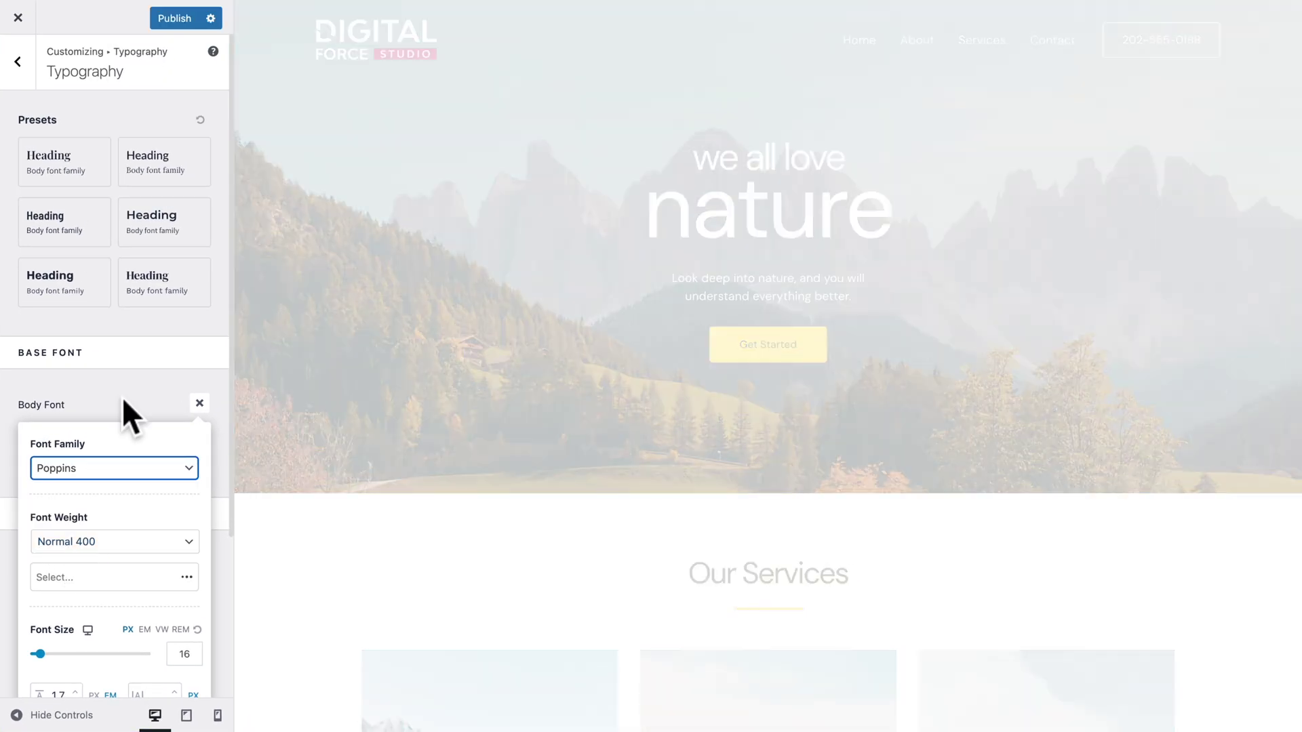
left_click(122, 397)
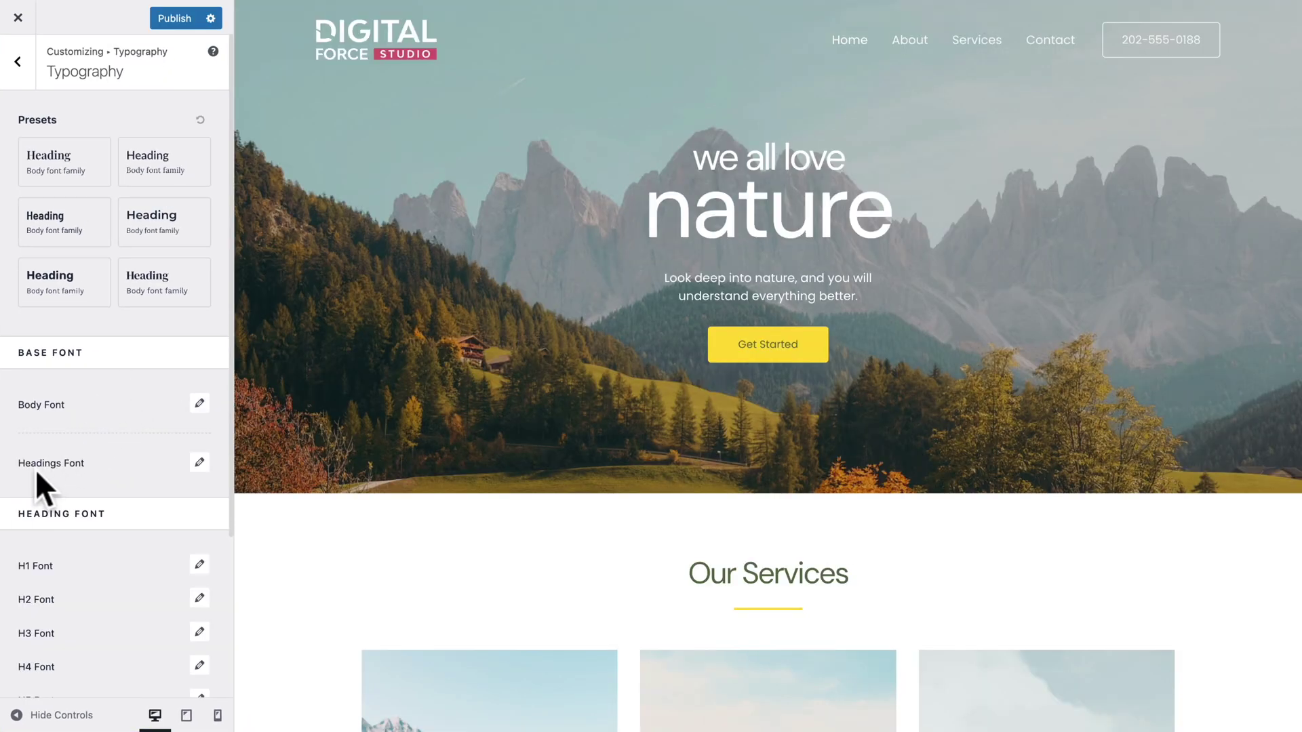
Set the base headings font family to Poppins.
left_click(199, 463)
left_click(163, 468)
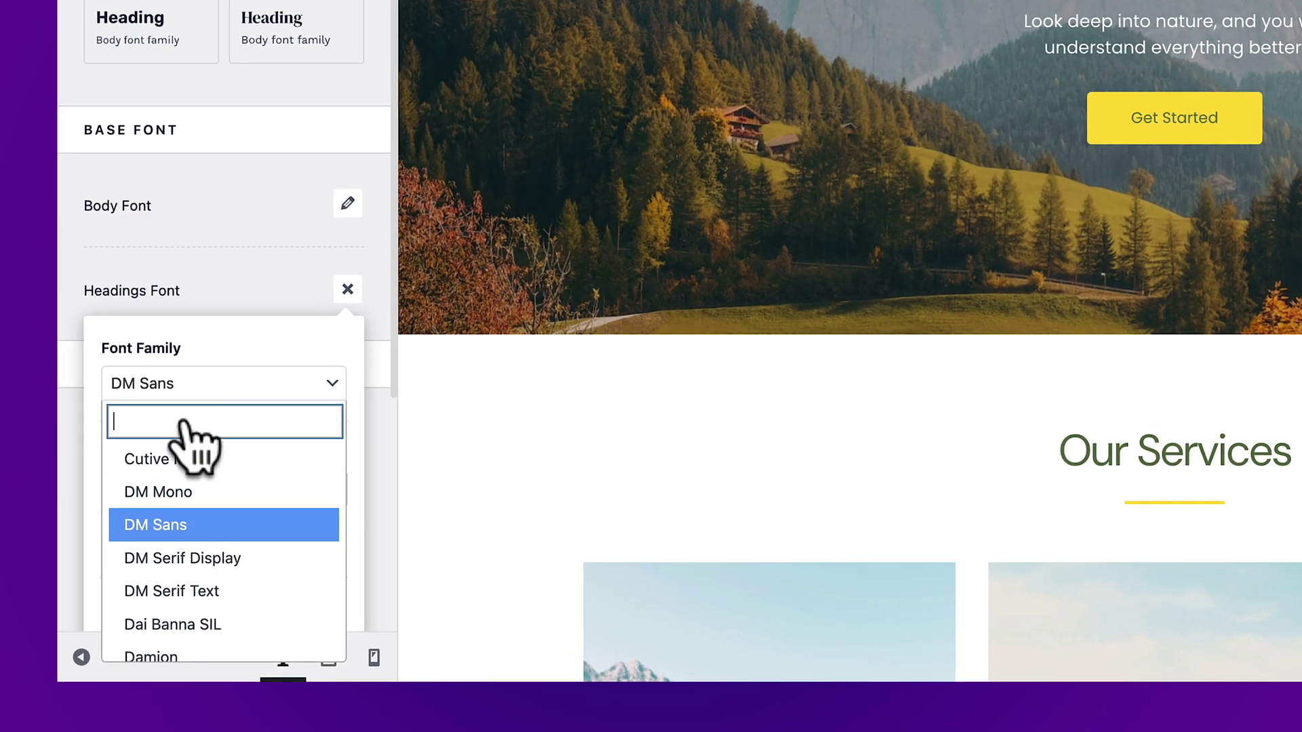
type("popp")
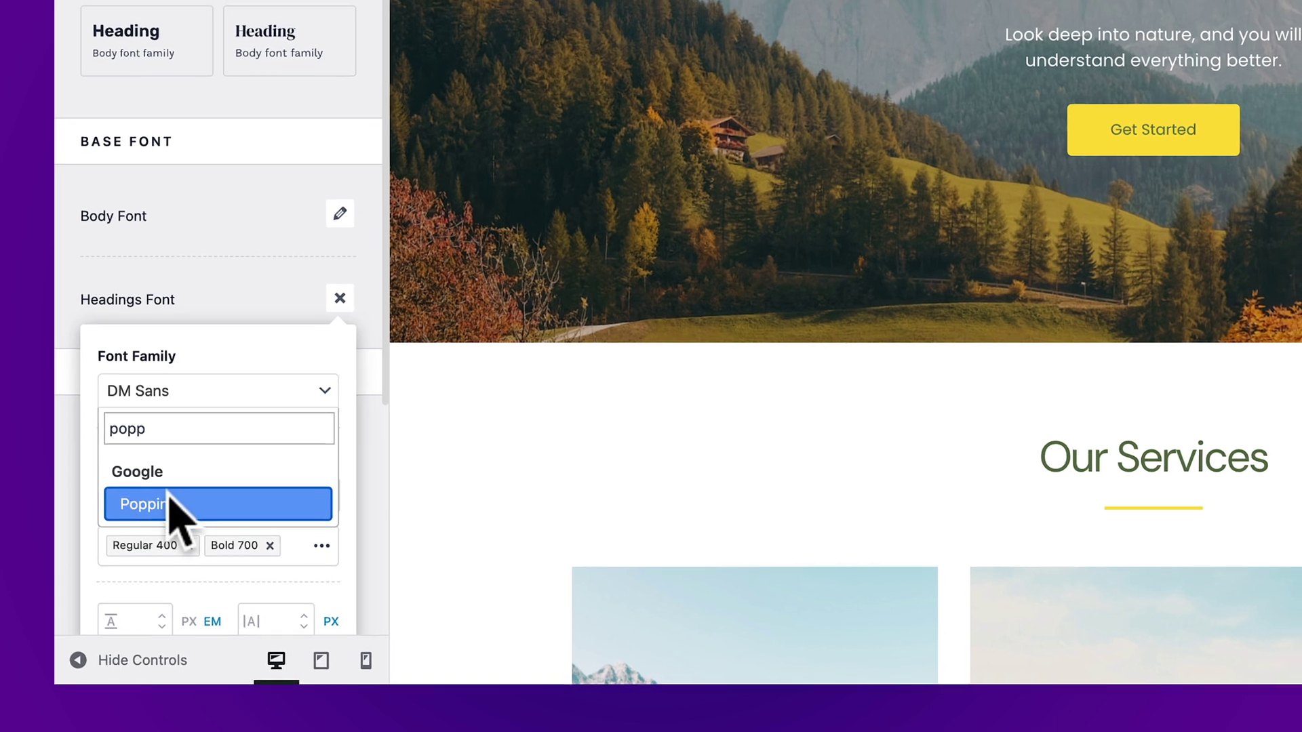
left_click(171, 498)
left_click(188, 345)
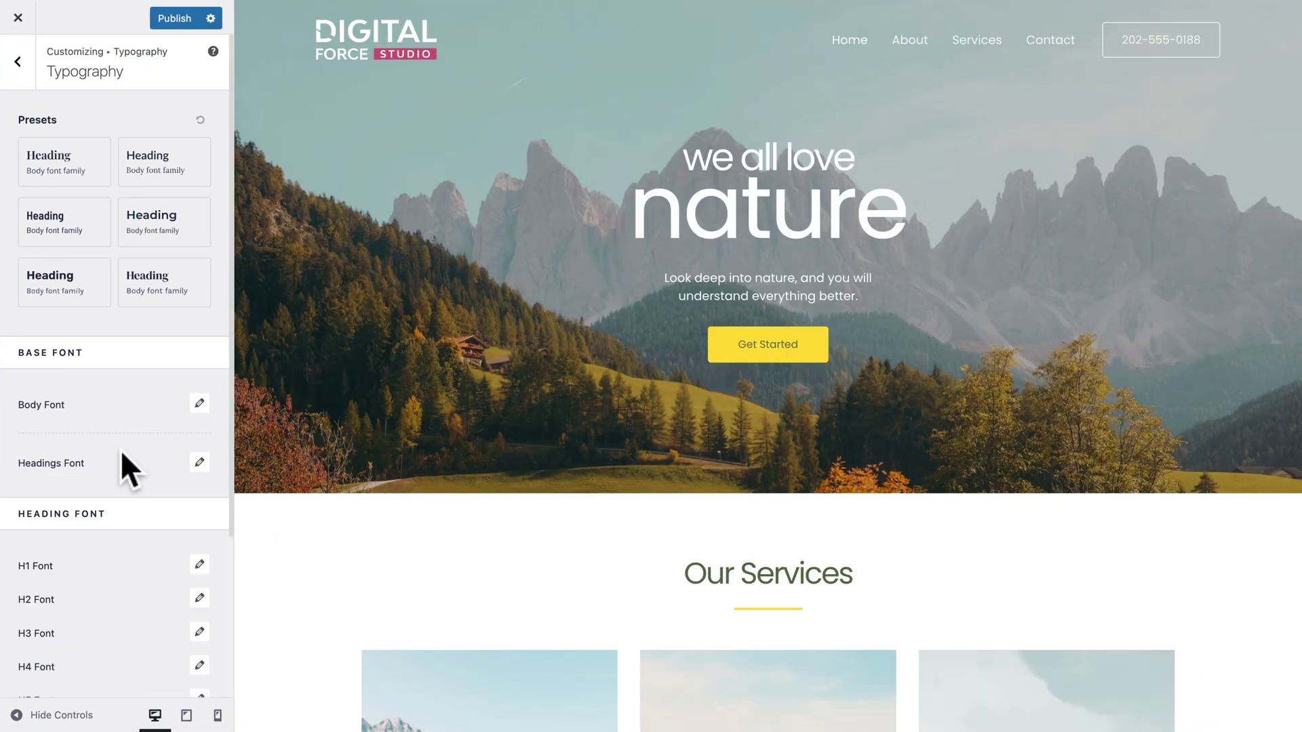
Set the H4 heading font family to Poppins.
scroll(120, 450, "down", 3)
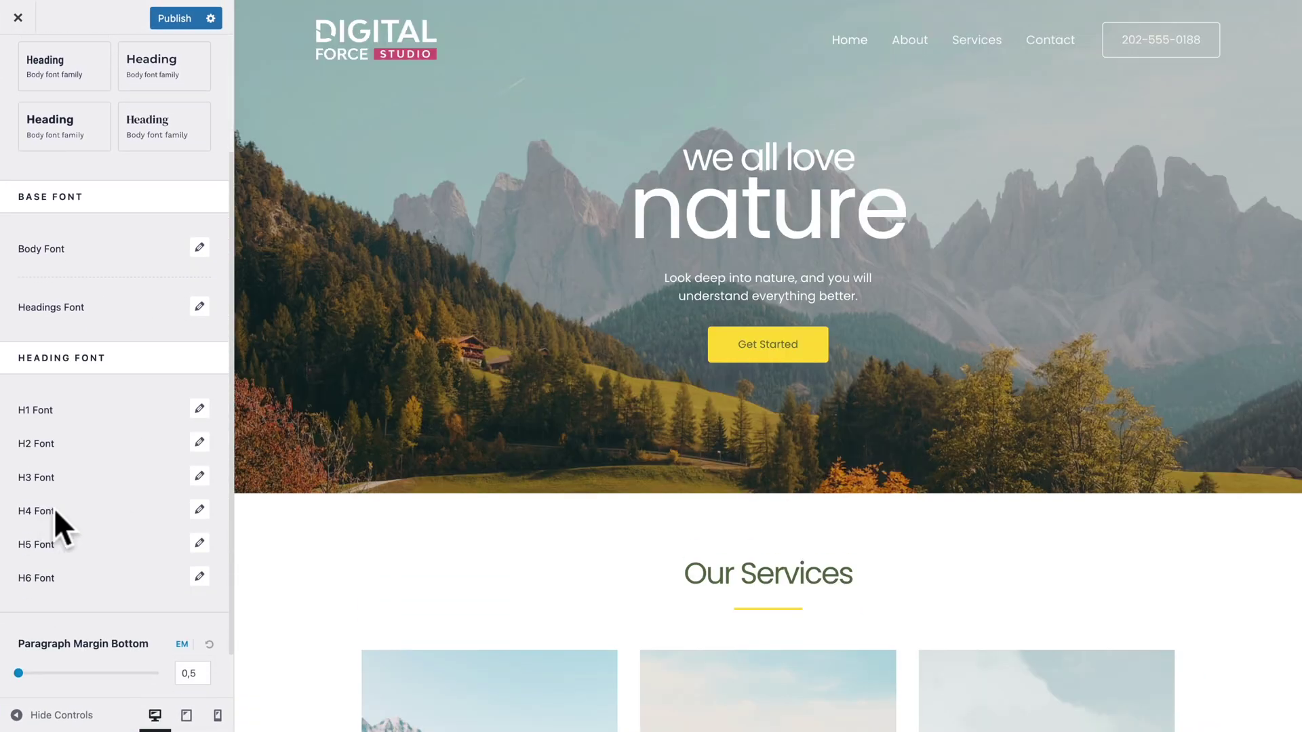
left_click(198, 511)
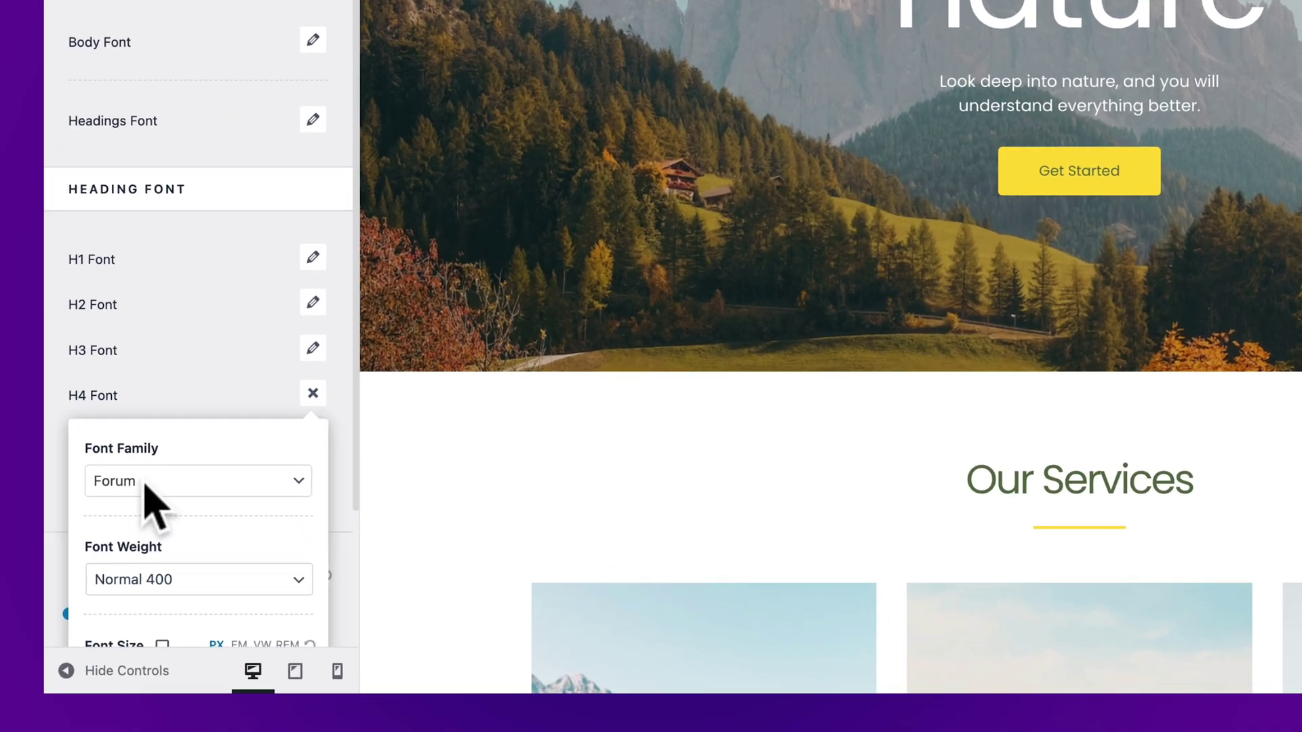
left_click(71, 574)
left_click(180, 196)
type("popp")
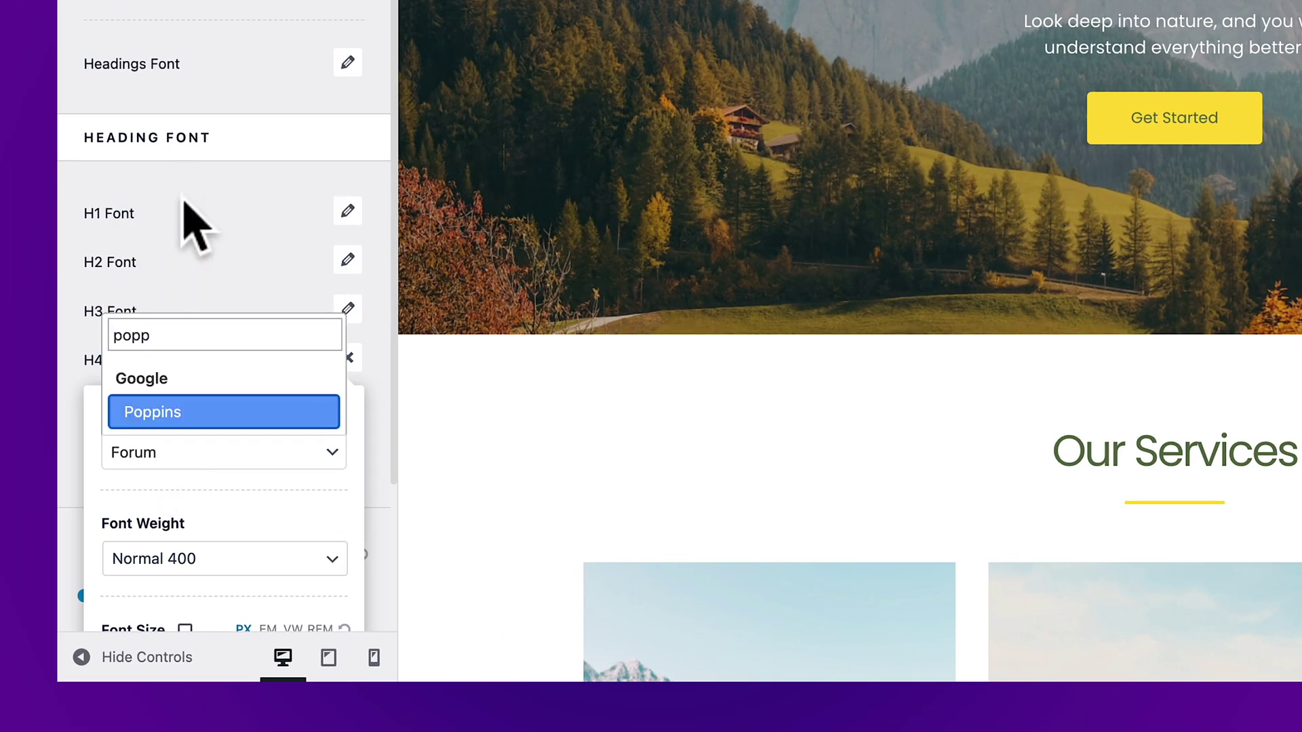
type("i")
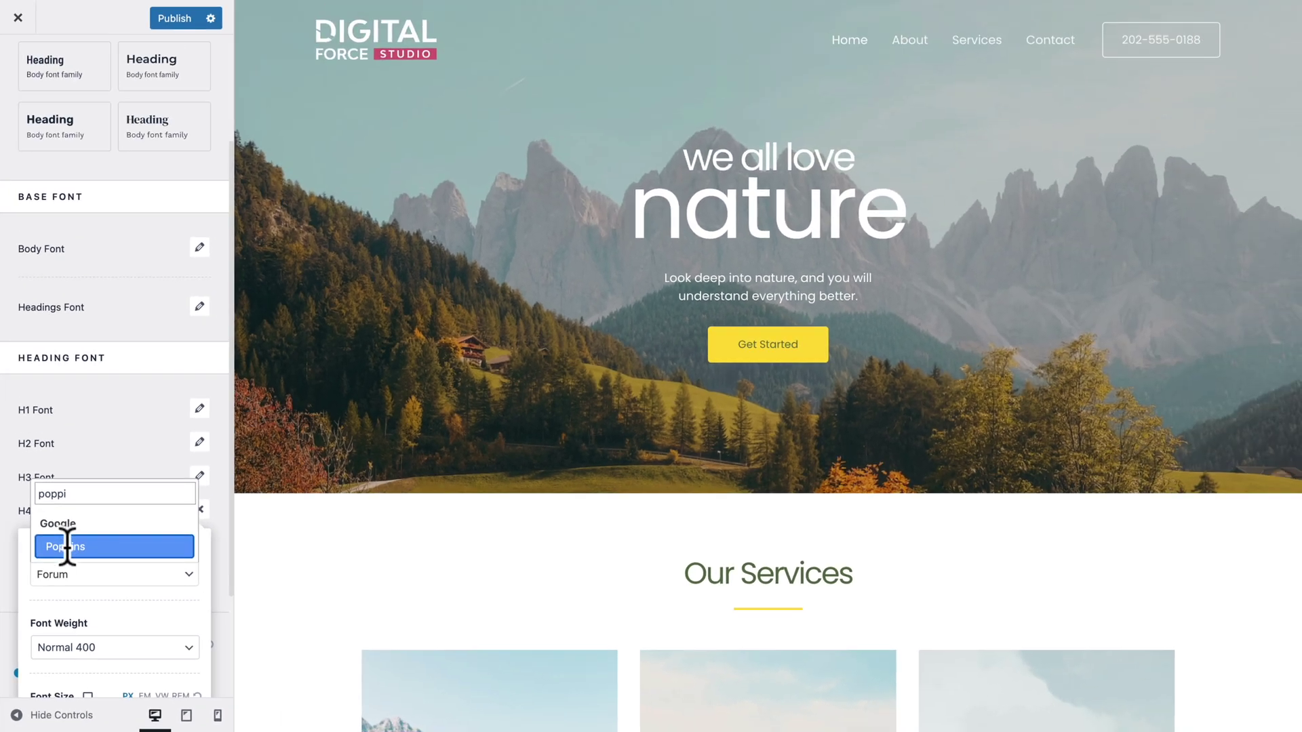
left_click(68, 546)
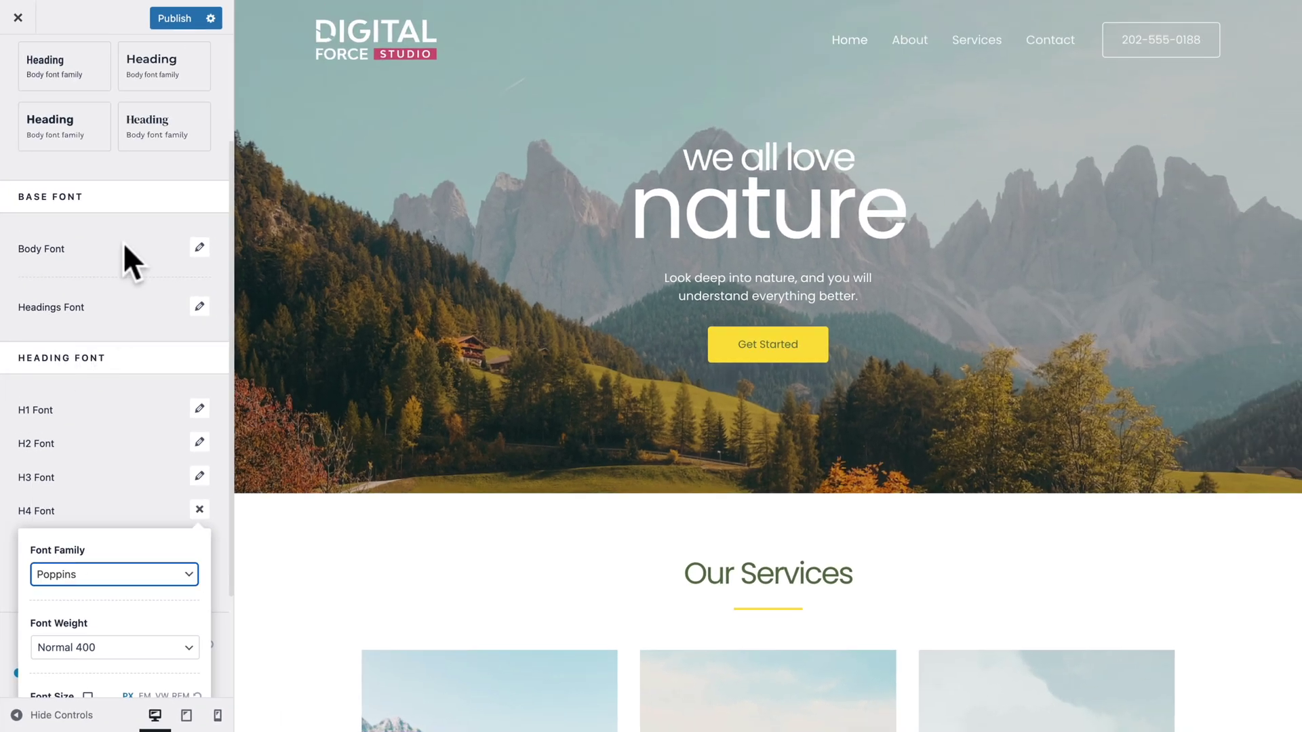
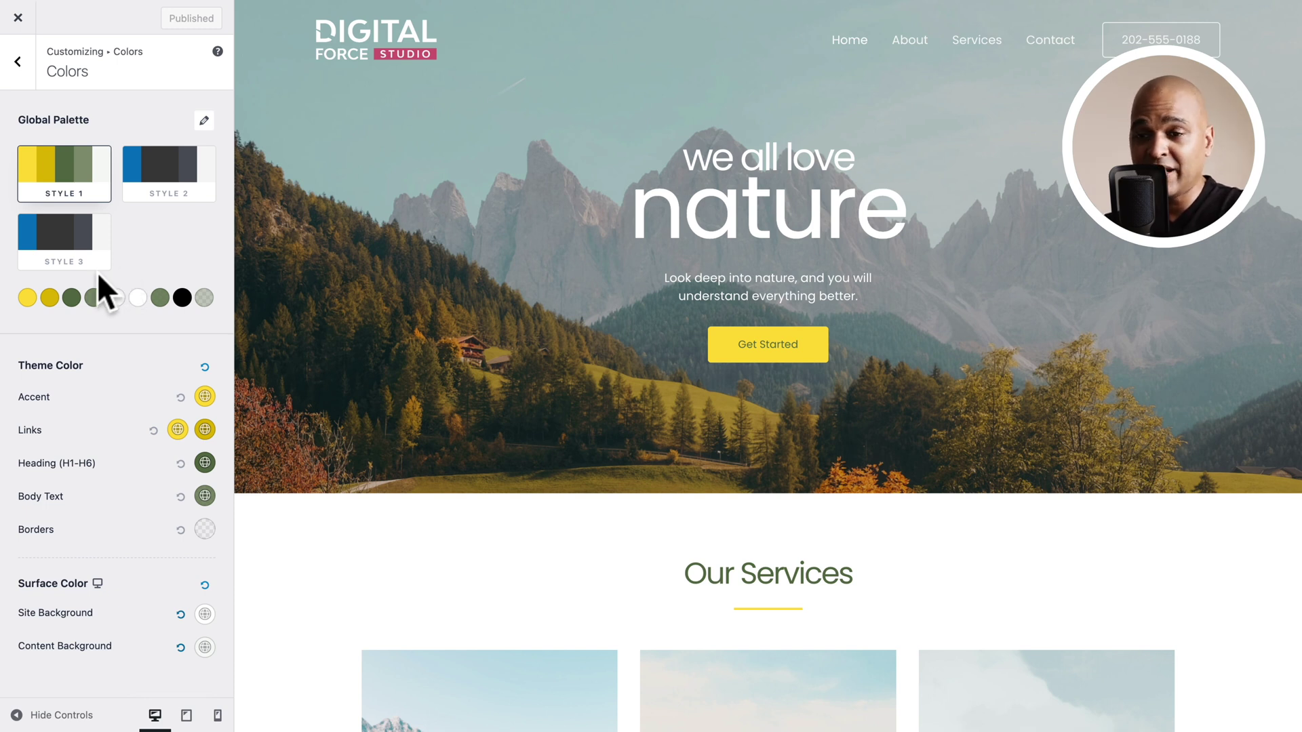
Try magenta FF36C2 as Color 1 of the global palette's Style 1 and preview it across the homepage's buttons.
left_click(27, 298)
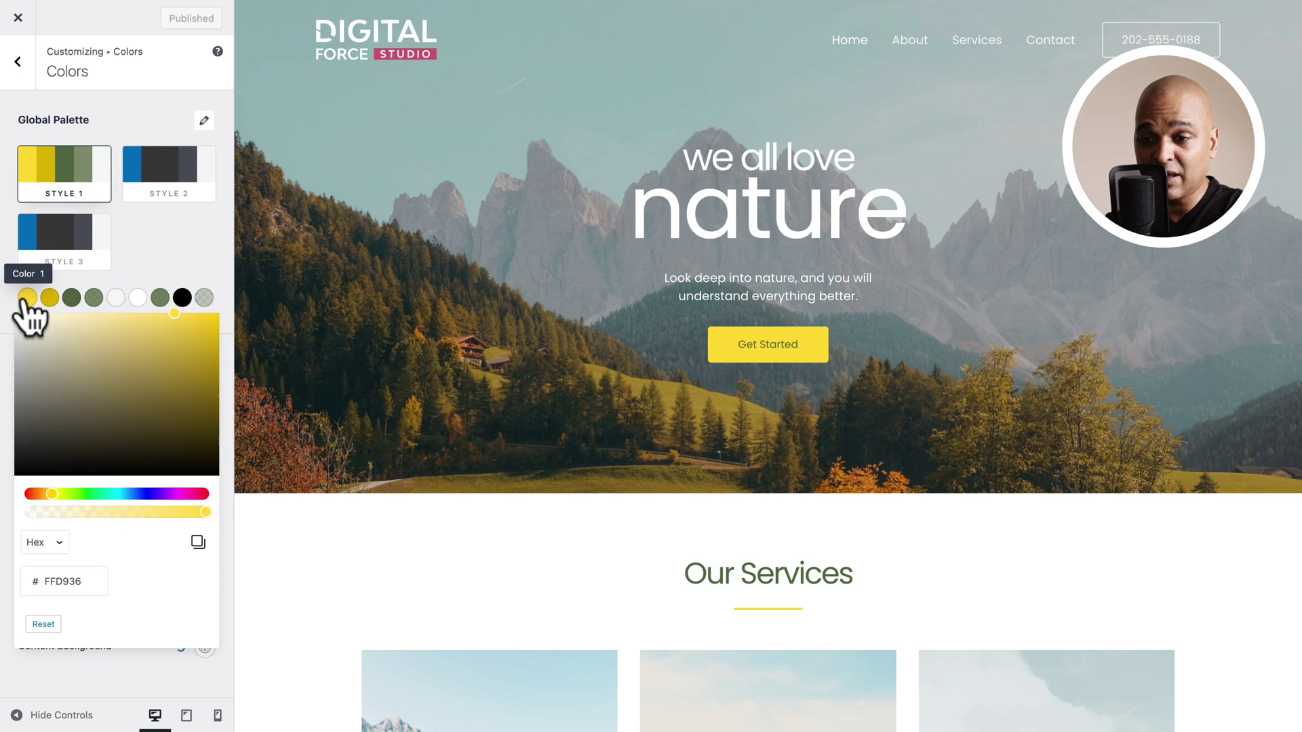
left_click(187, 494)
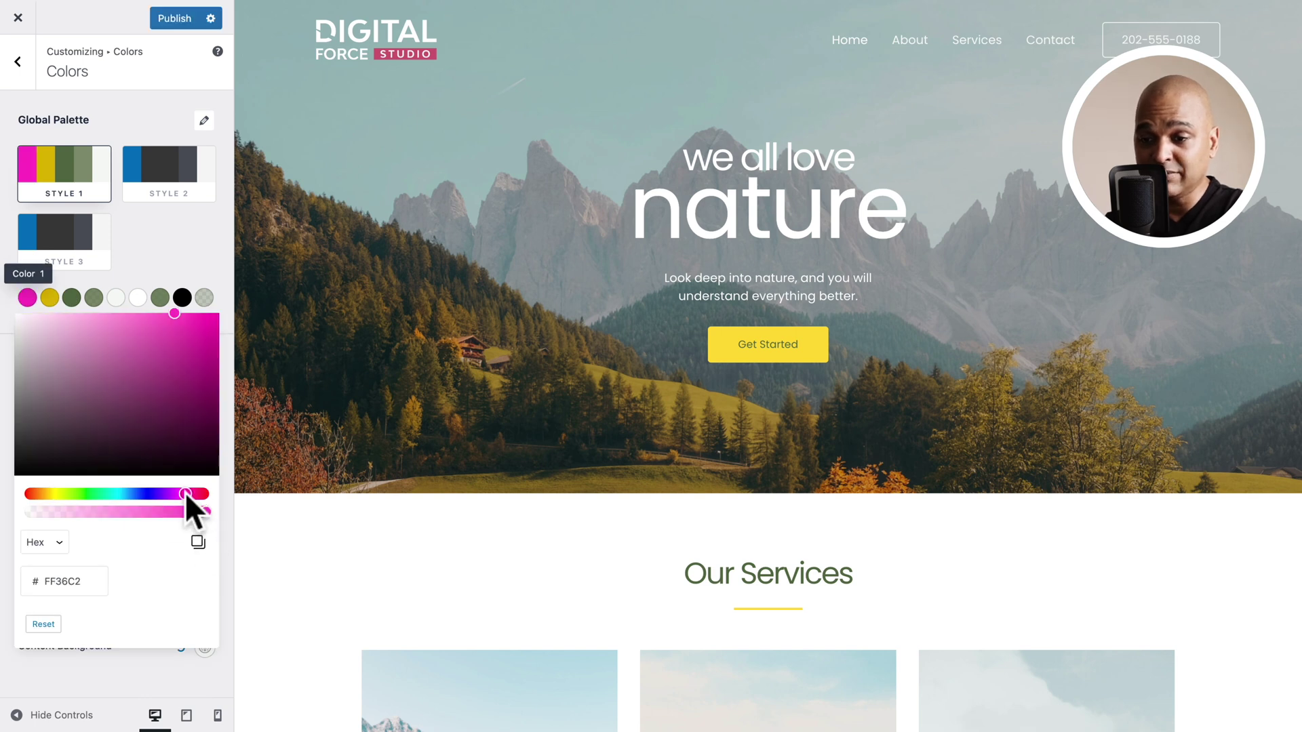
left_click(210, 253)
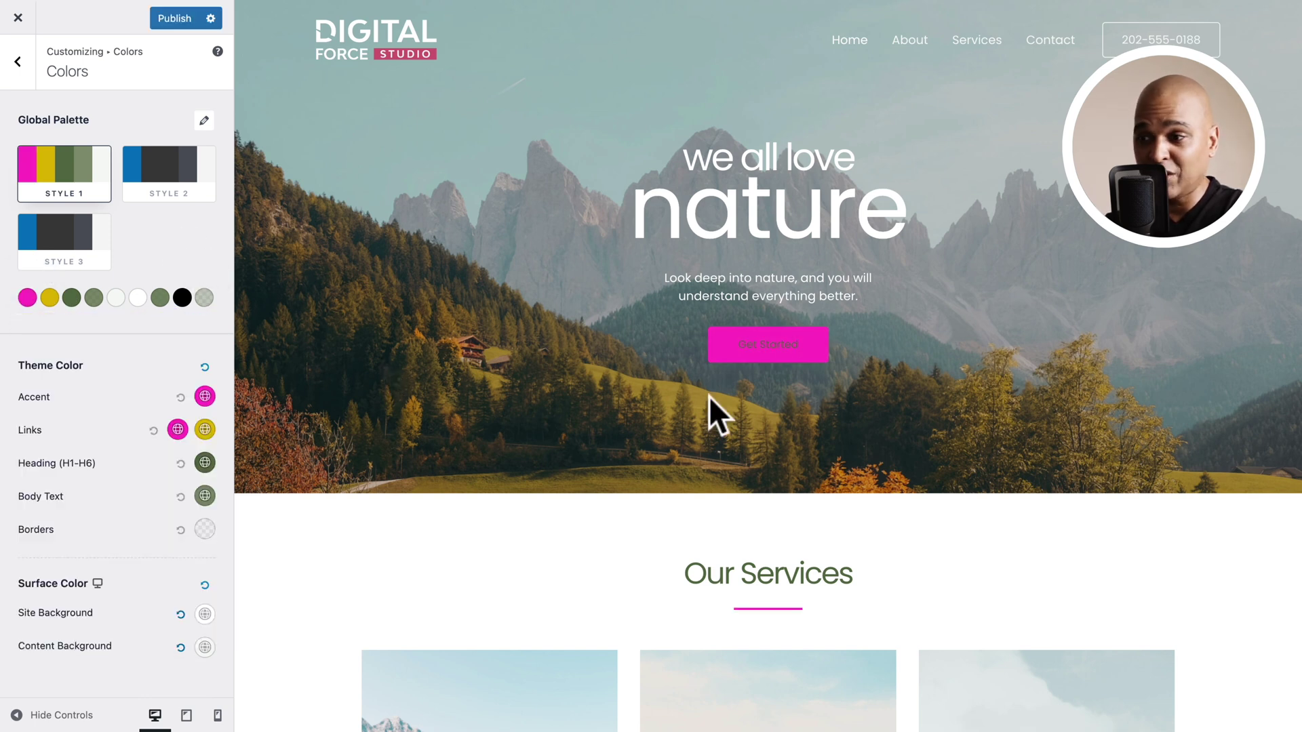
scroll(709, 396, "down", 20)
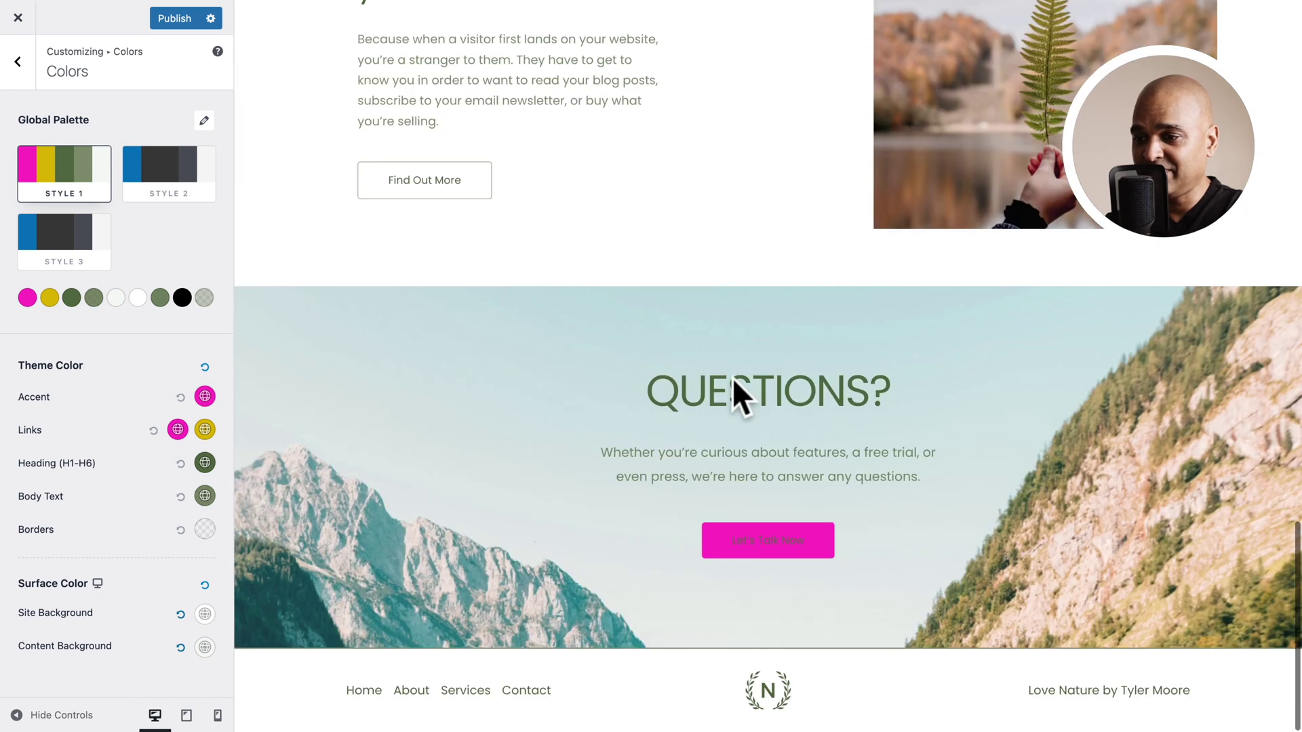
left_click(743, 546)
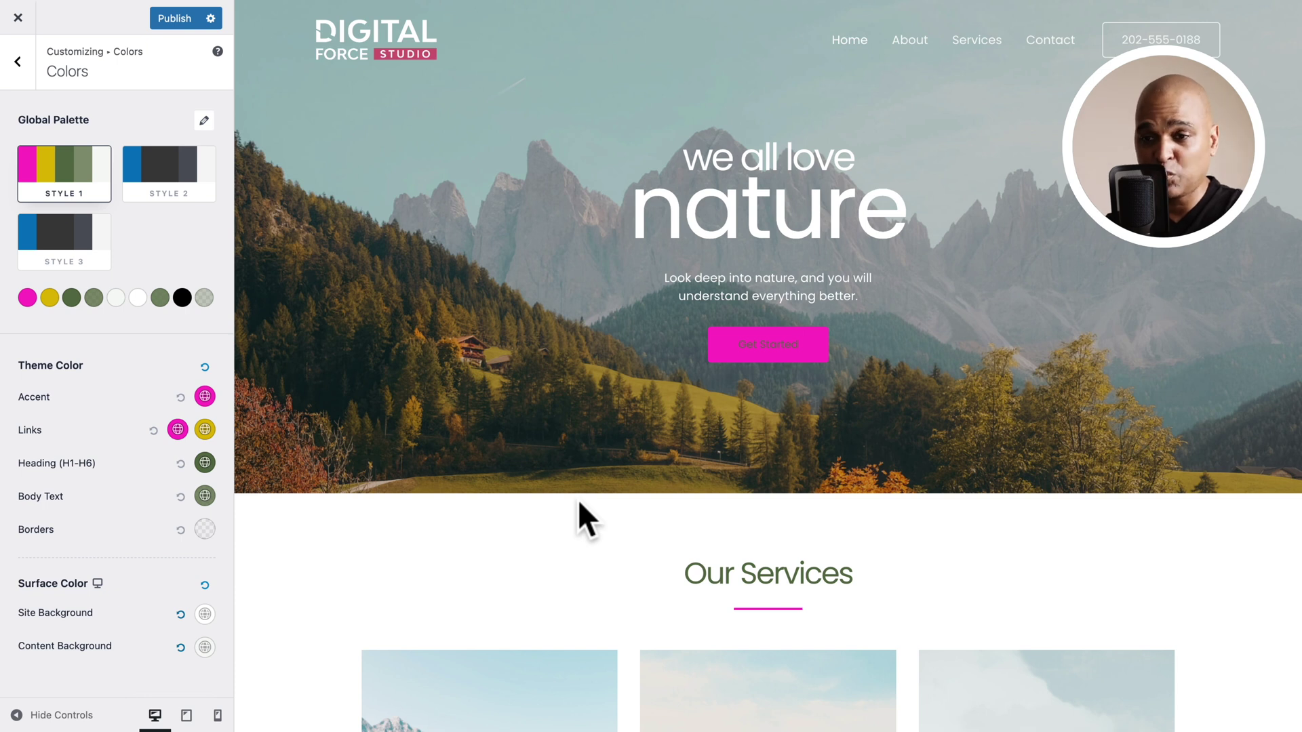
Restore Color 1 of the global palette to the hex value FFD936.
left_click(28, 297)
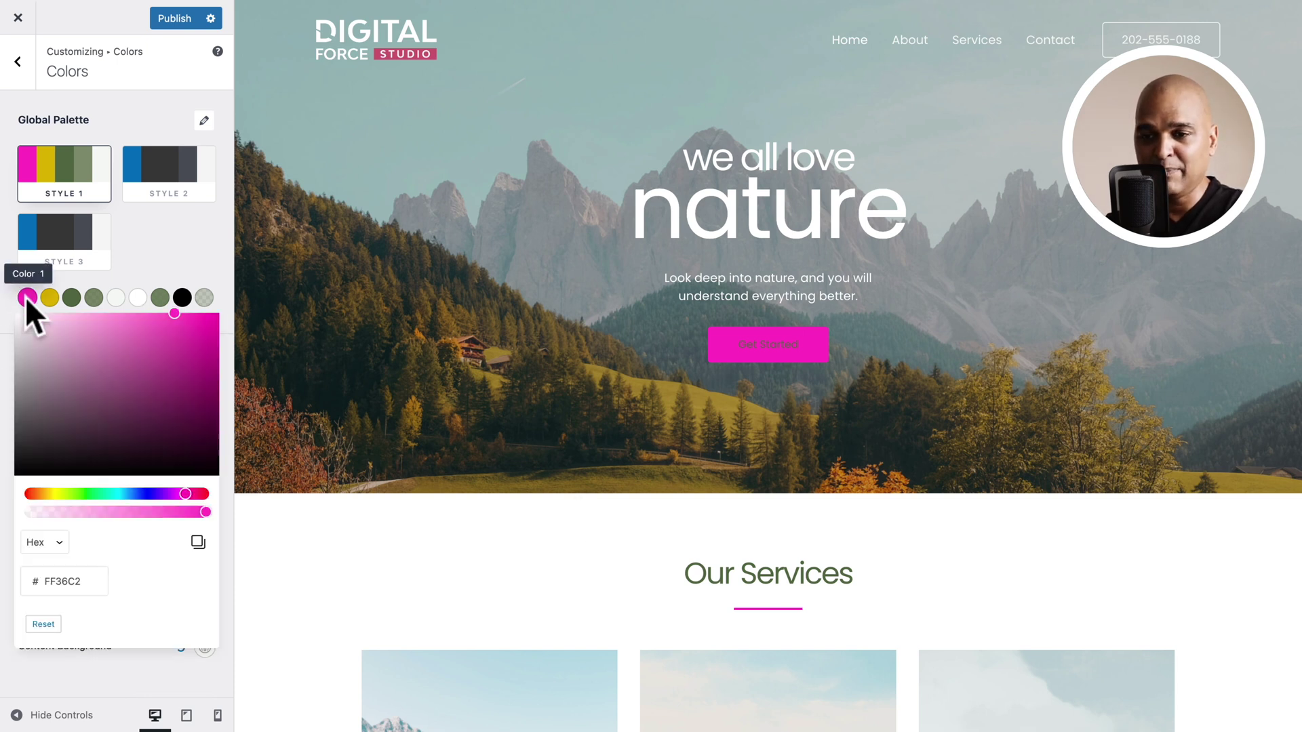
double_click(72, 581)
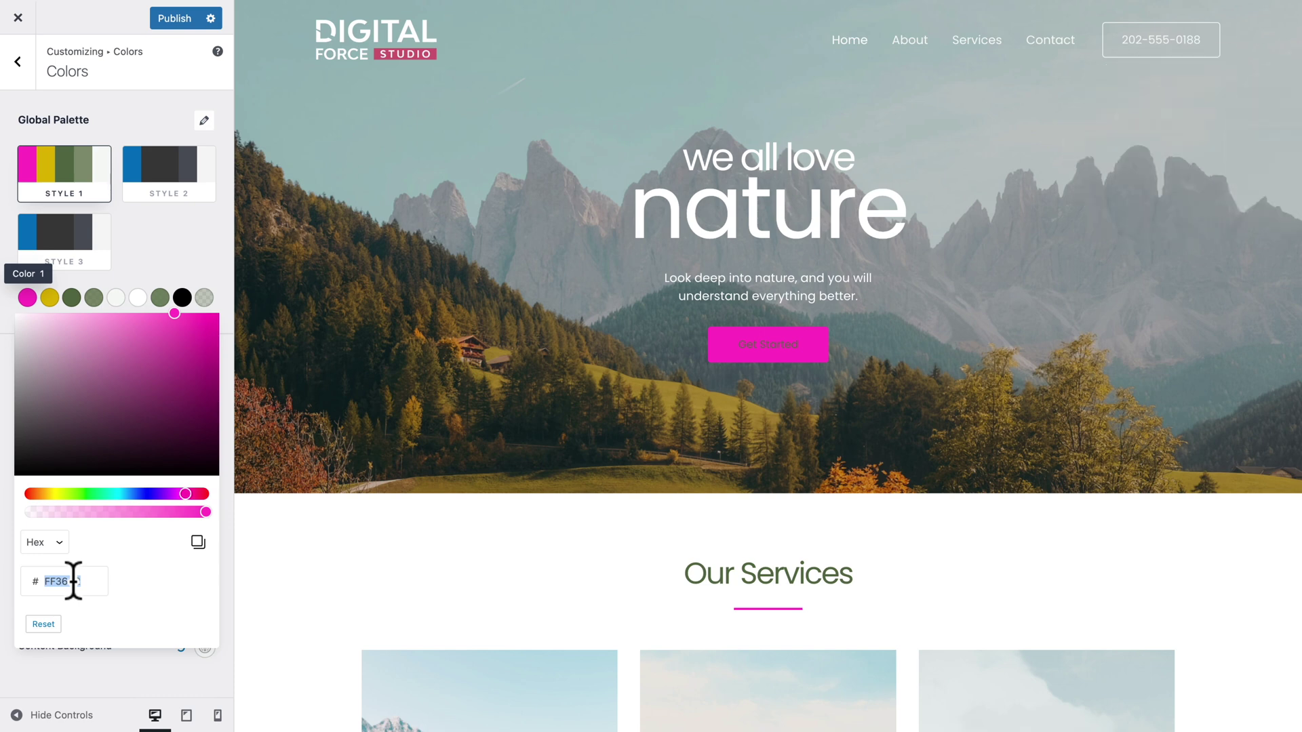
key("ctrl+v")
left_click(156, 262)
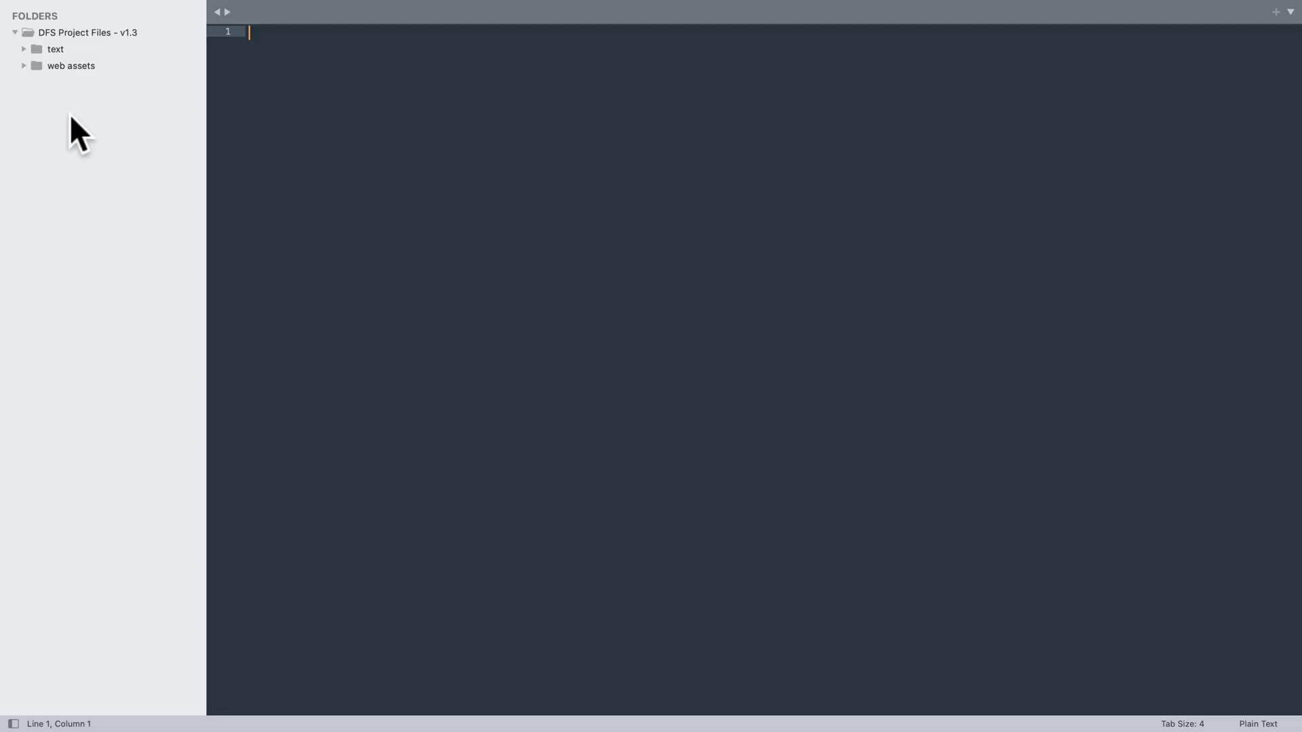
Copy DB7F67 from 00 - Color Palette.txt in the project's text folder and set it as the global palette's Color 1.
left_click(104, 136)
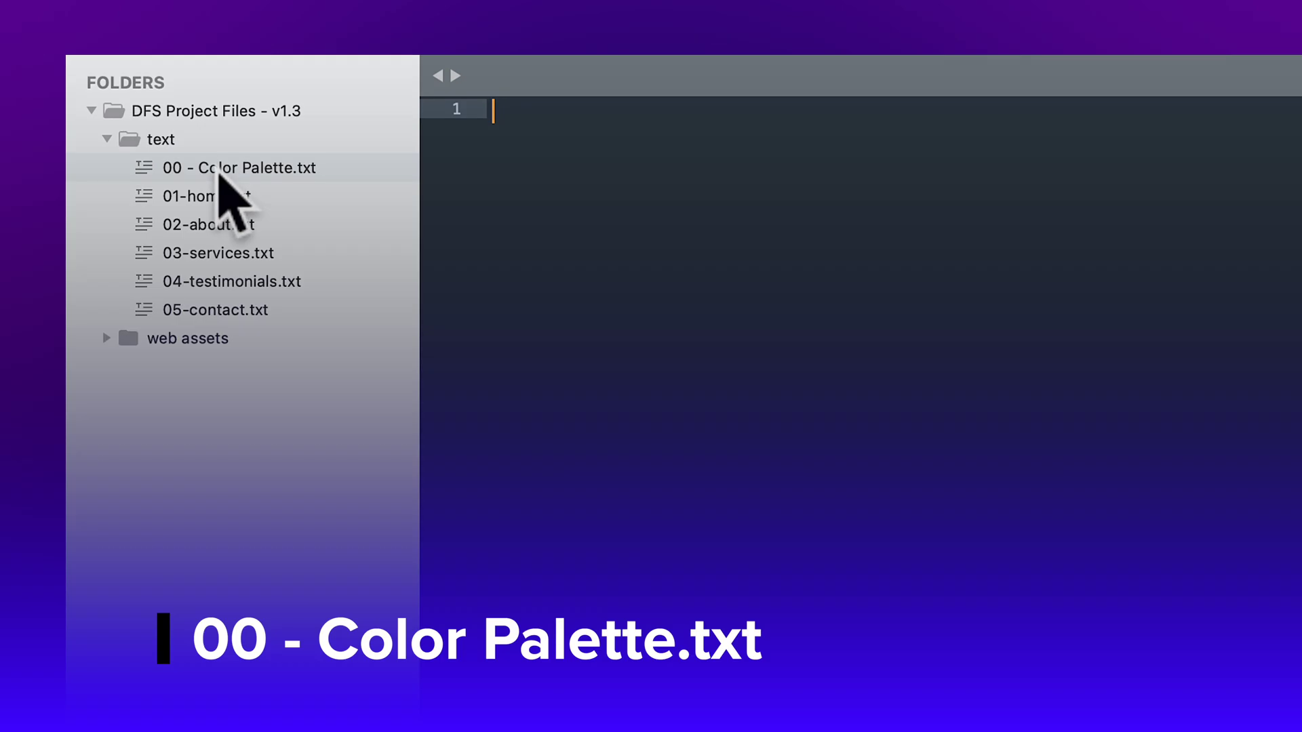
left_click(219, 172)
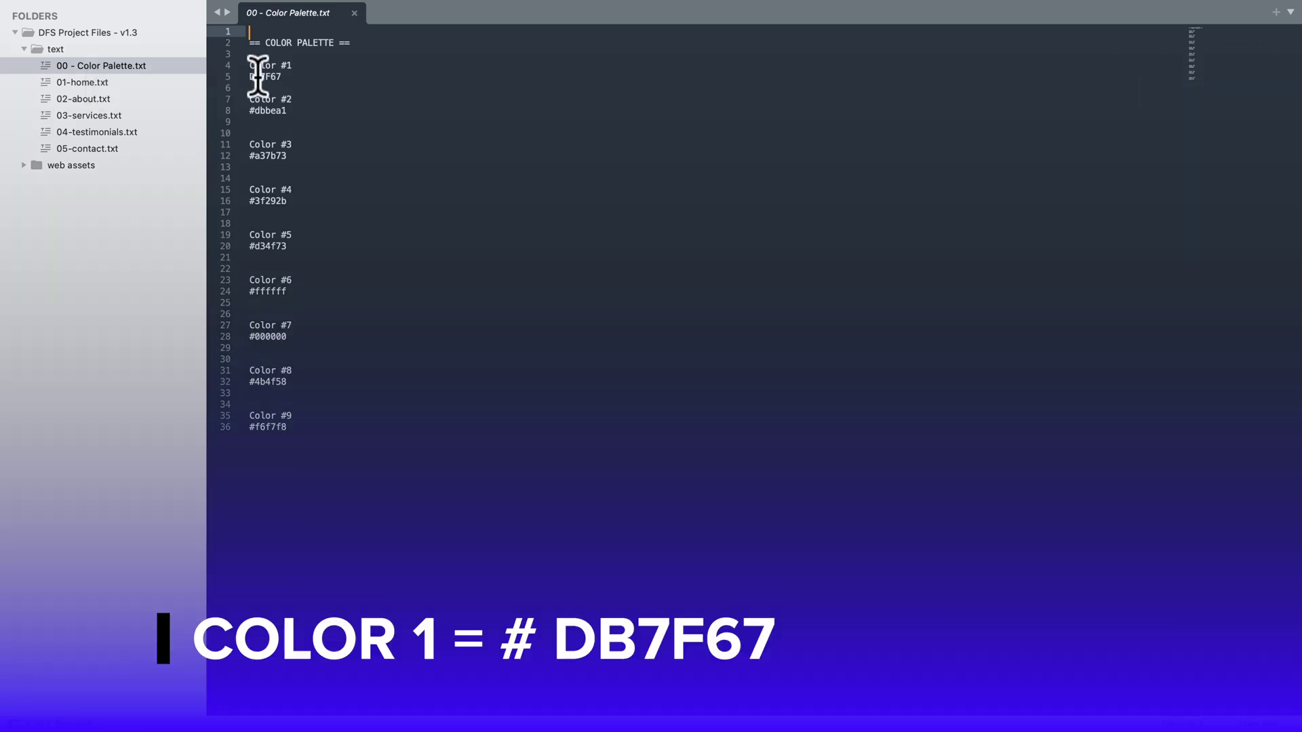
double_click(258, 75)
key("ctrl+c")
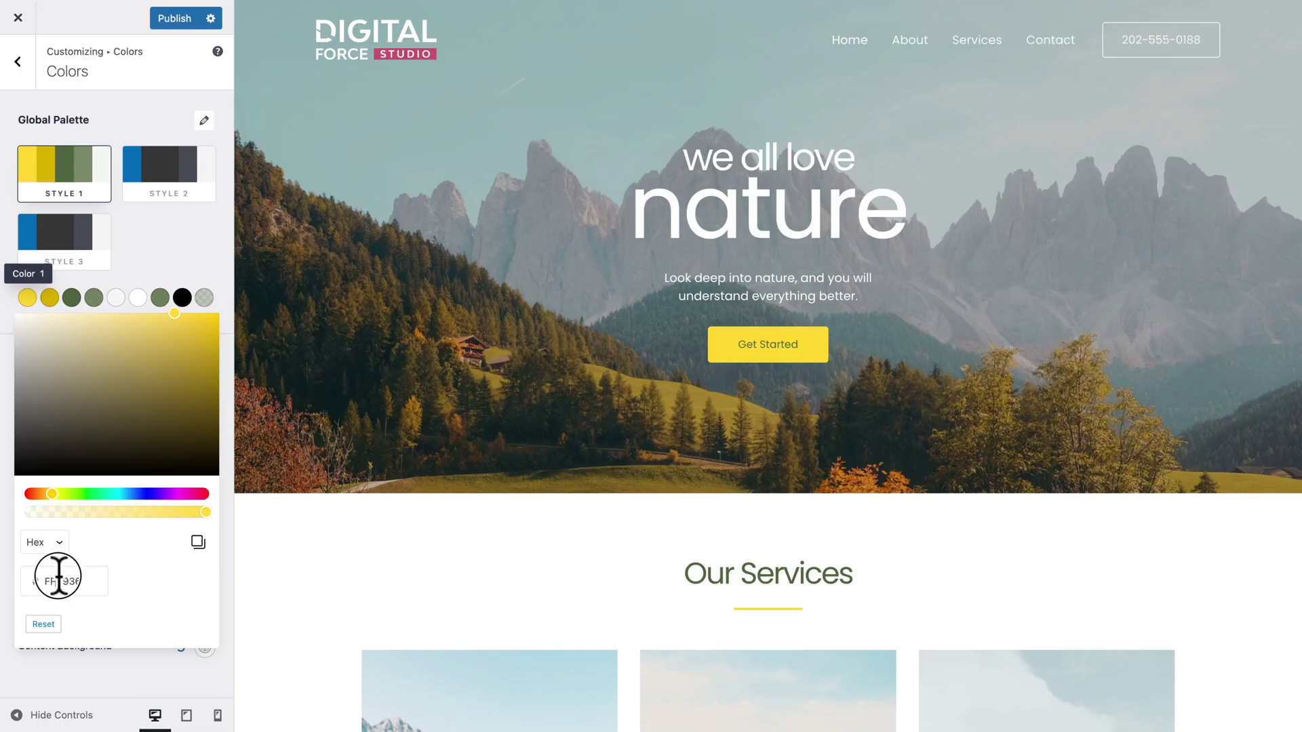
double_click(59, 580)
key("ctrl+v")
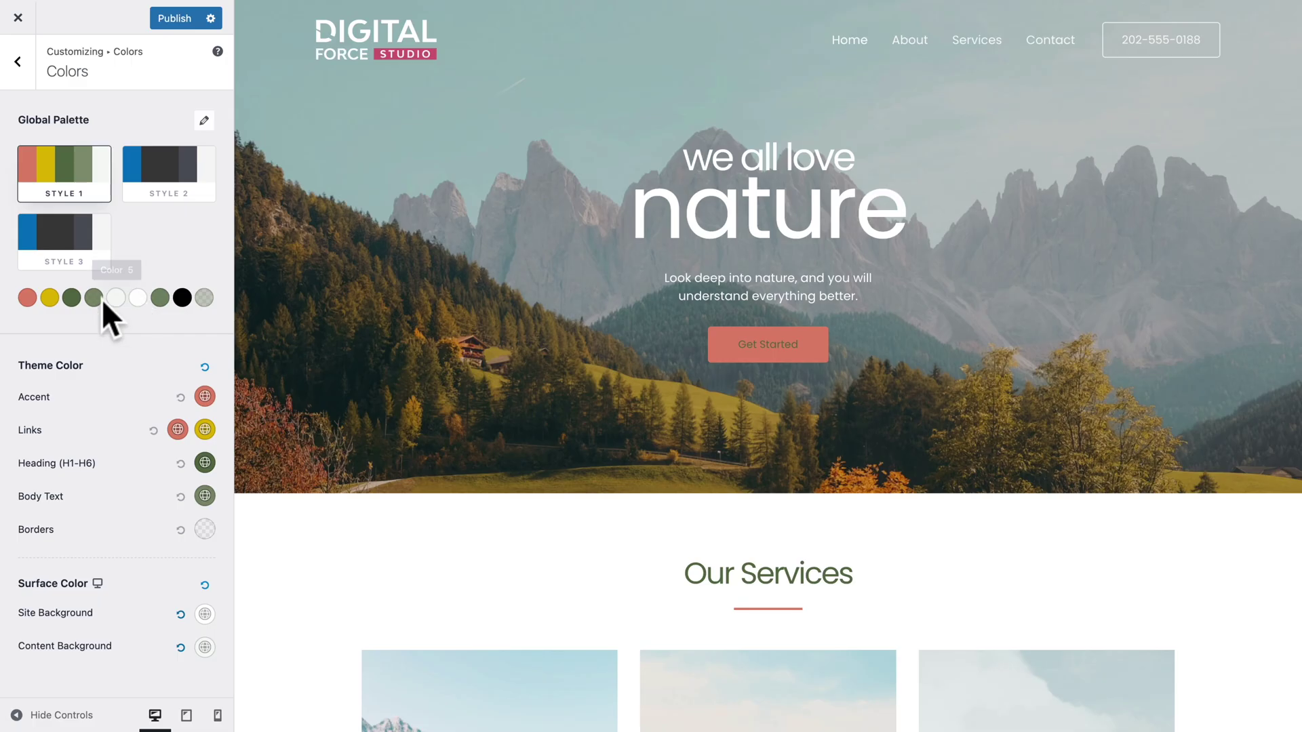
Set Color 2 of the global palette to the hex value dbbea1.
left_click(48, 297)
double_click(52, 579)
type("dbbea1")
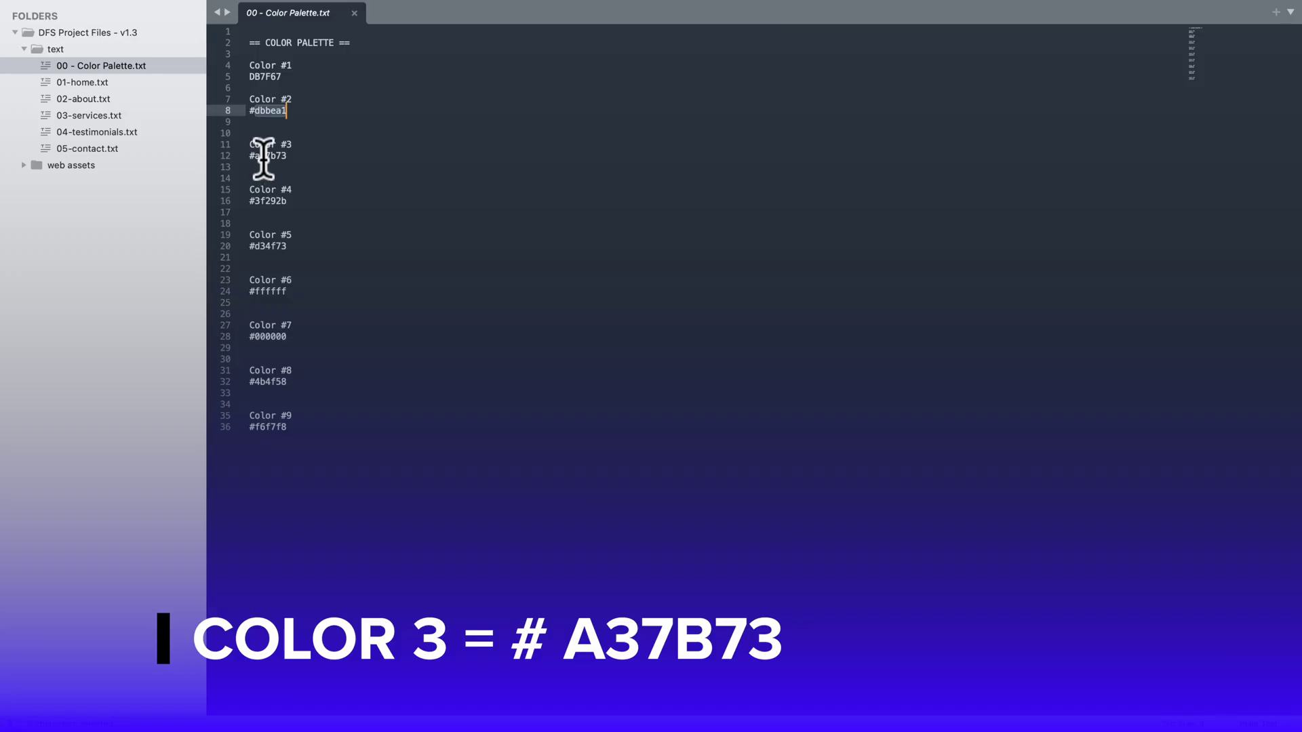
Take the Color #3 hex value a37b73 from the palette text file and set it as the global palette's Color 3.
double_click(264, 156)
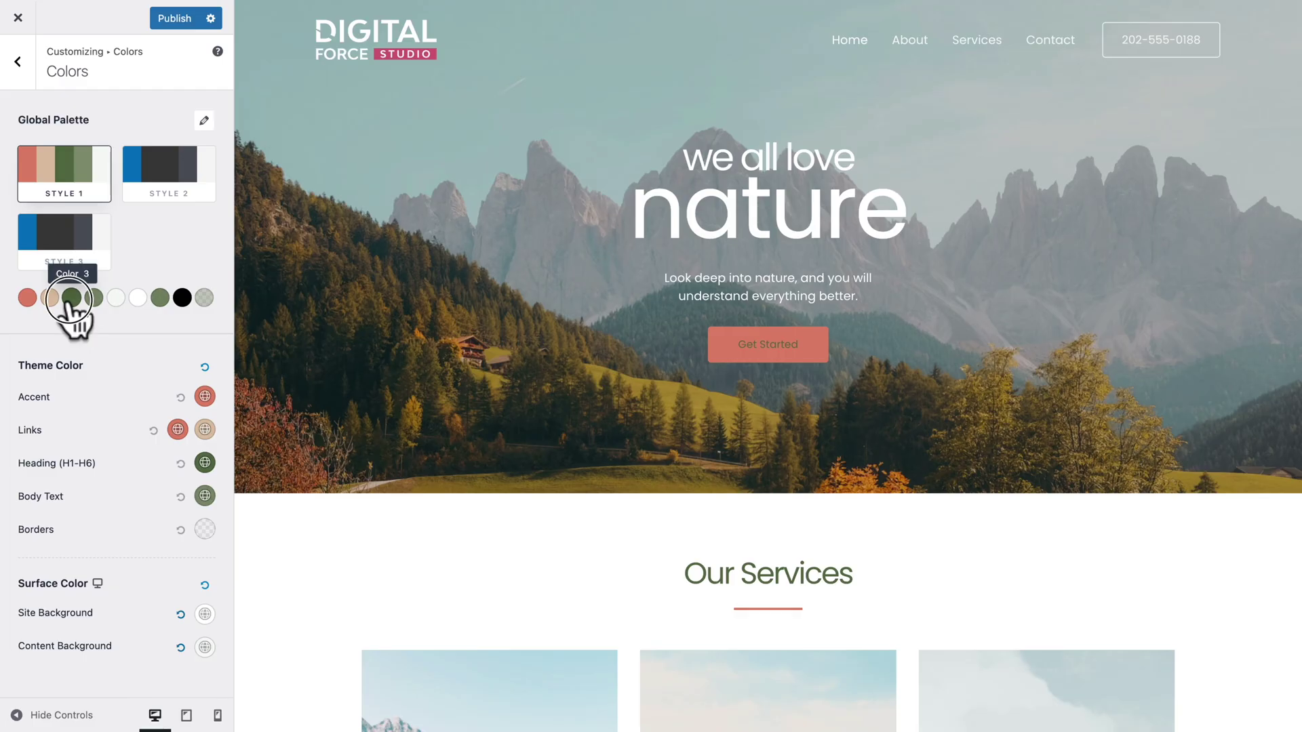
left_click(71, 297)
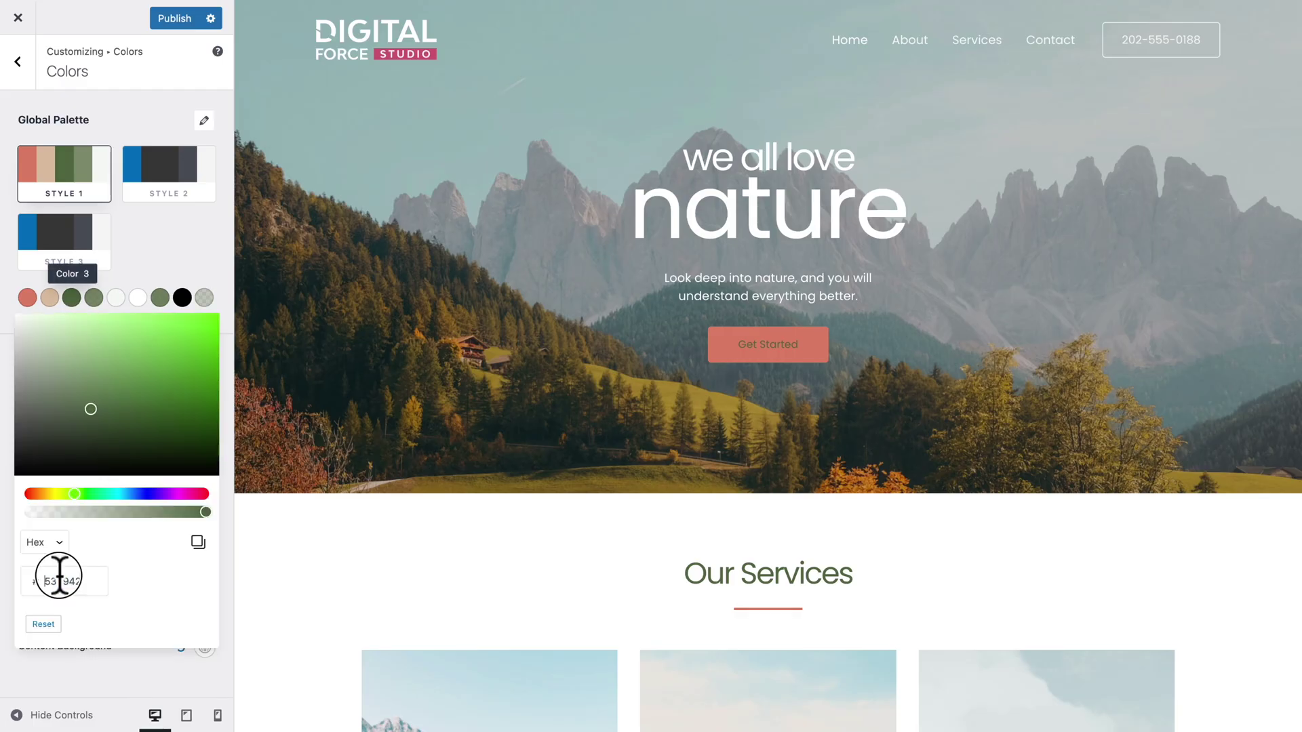
double_click(59, 581)
type("A37B73")
left_click(100, 688)
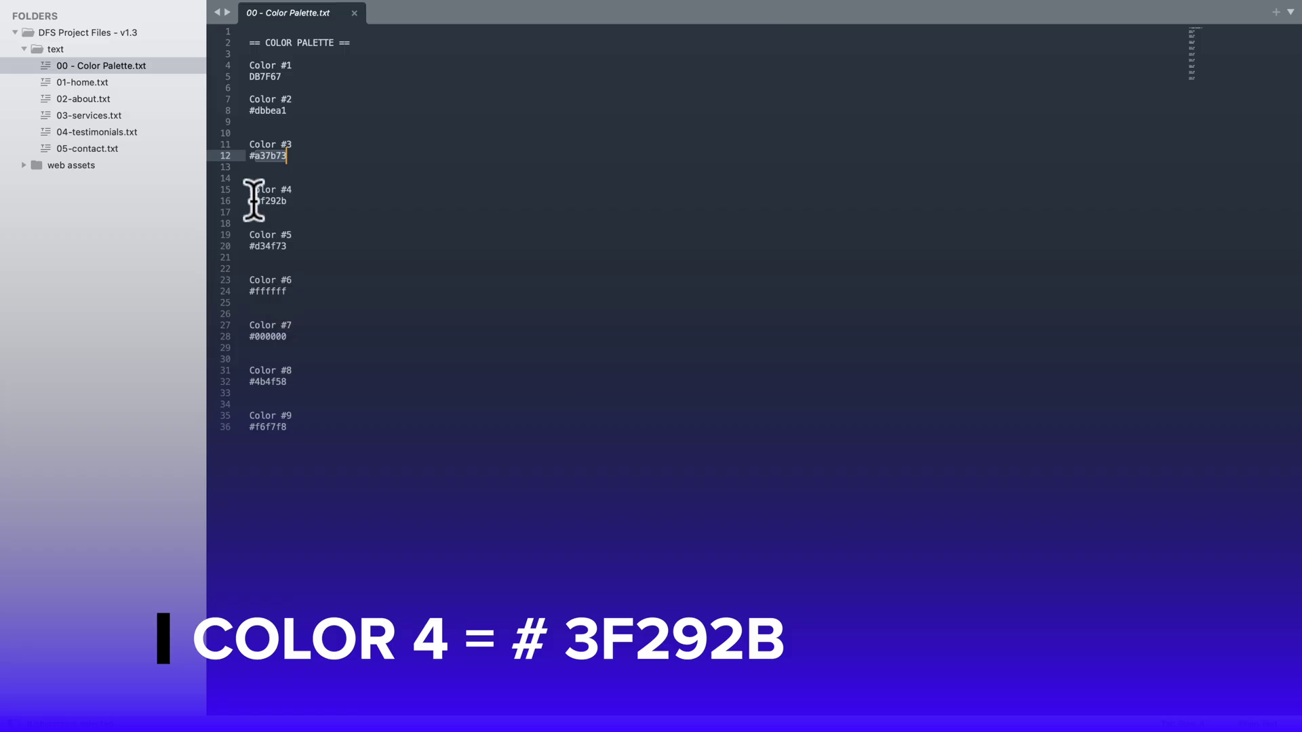
Take the Color #4 hex value 3f292b from the palette text file and set it as the global palette's Color 4.
double_click(262, 200)
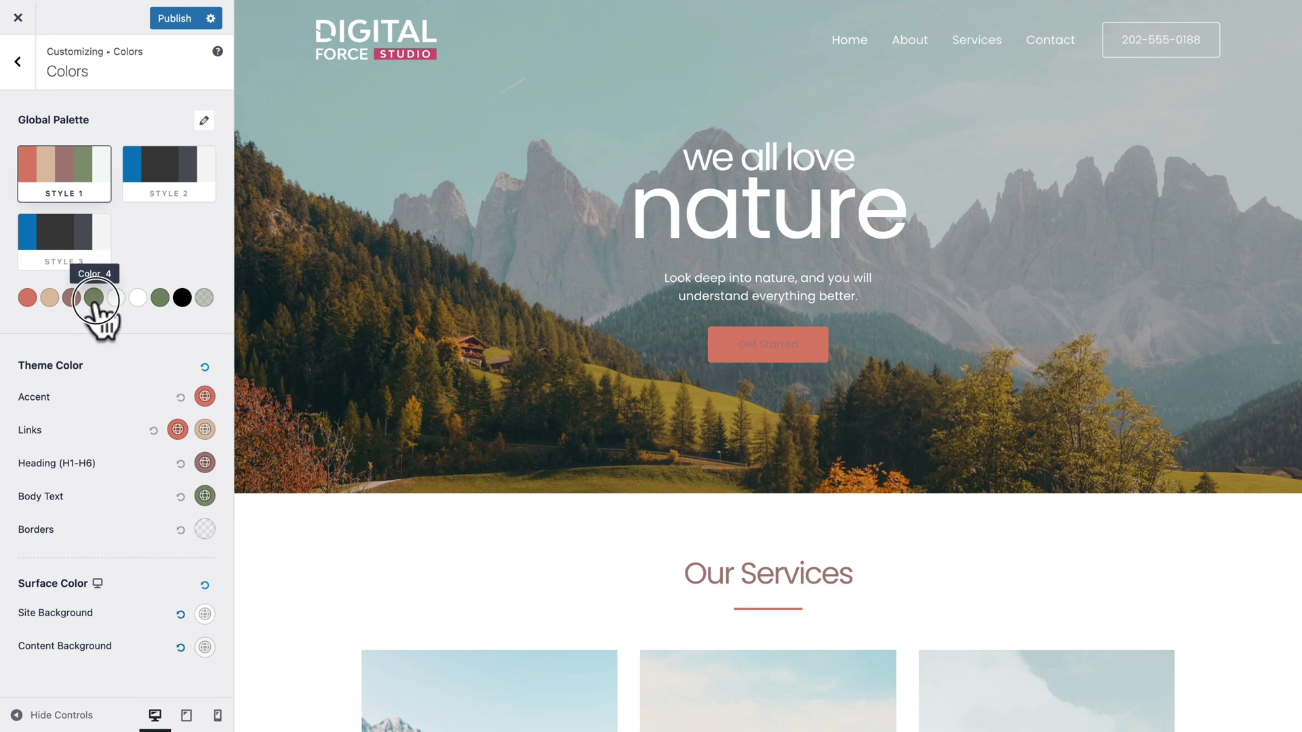
left_click(94, 297)
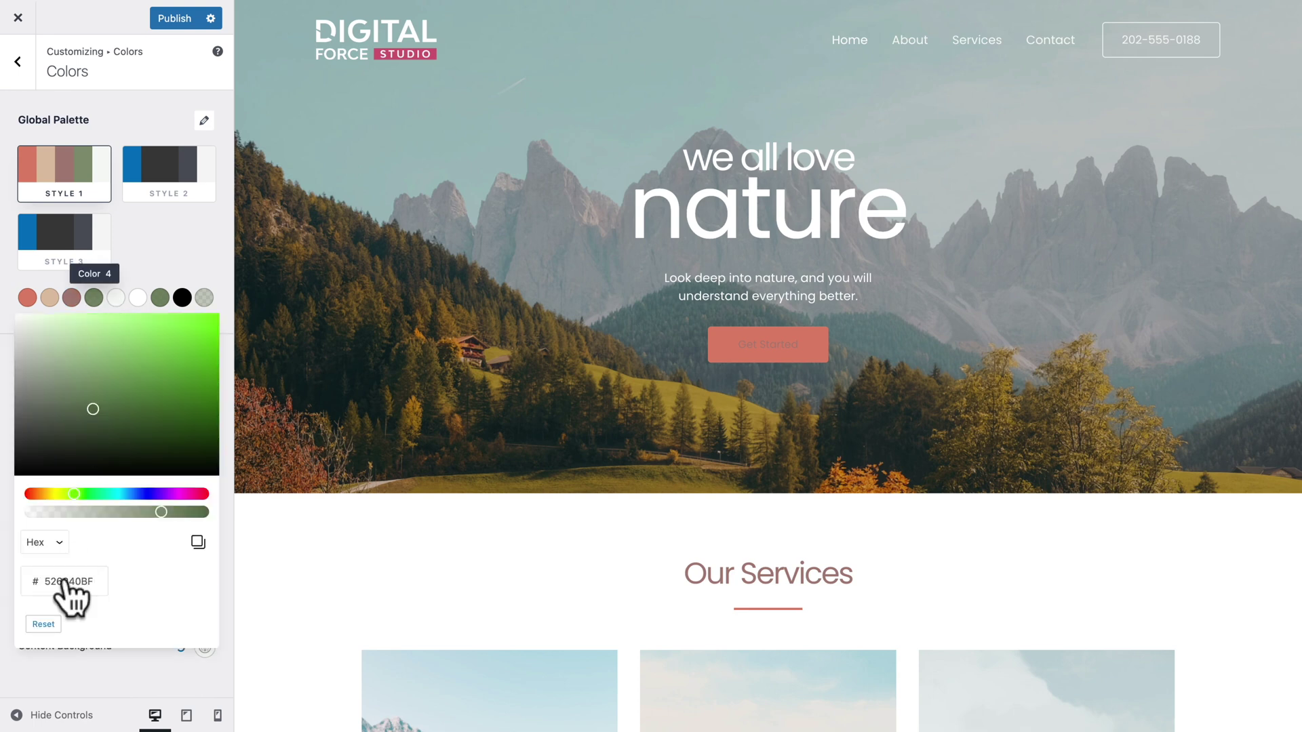
double_click(64, 581)
type("3F292B")
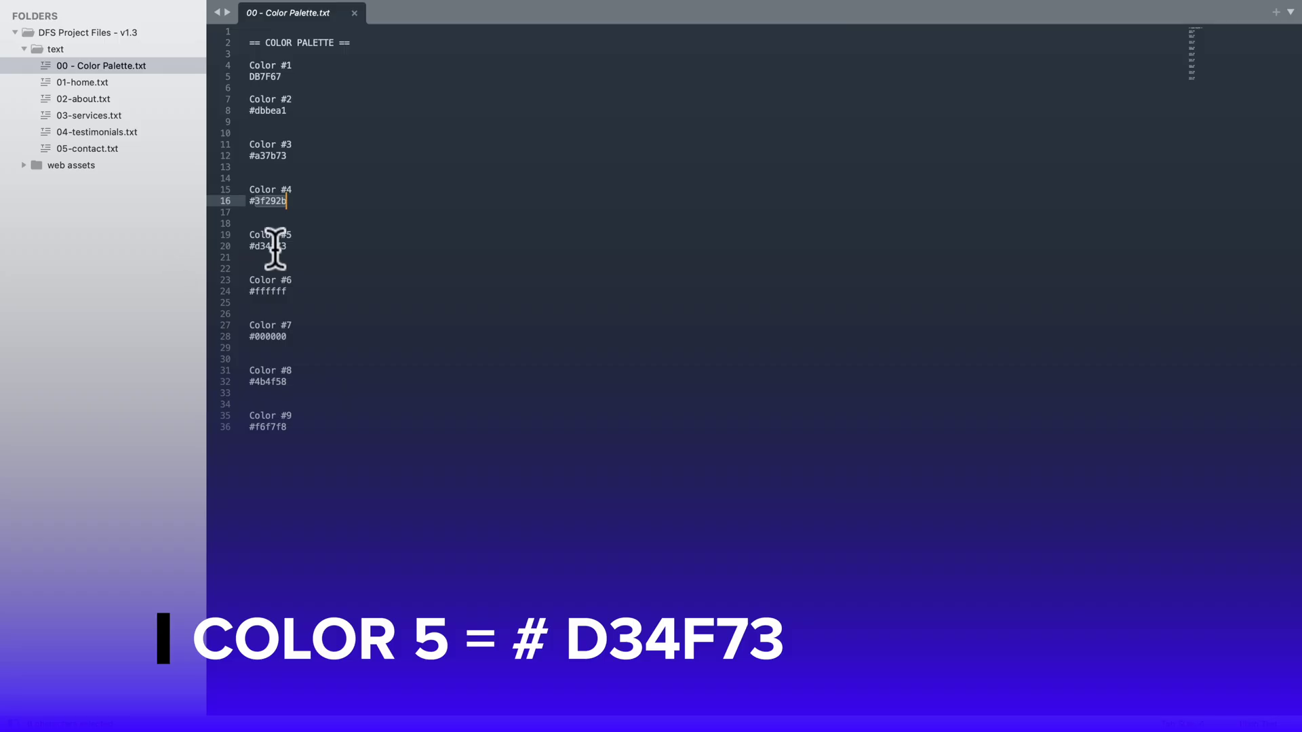
Copy the Color #5 hex value d34f73 from the palette text file into the global palette's Color 5.
double_click(275, 247)
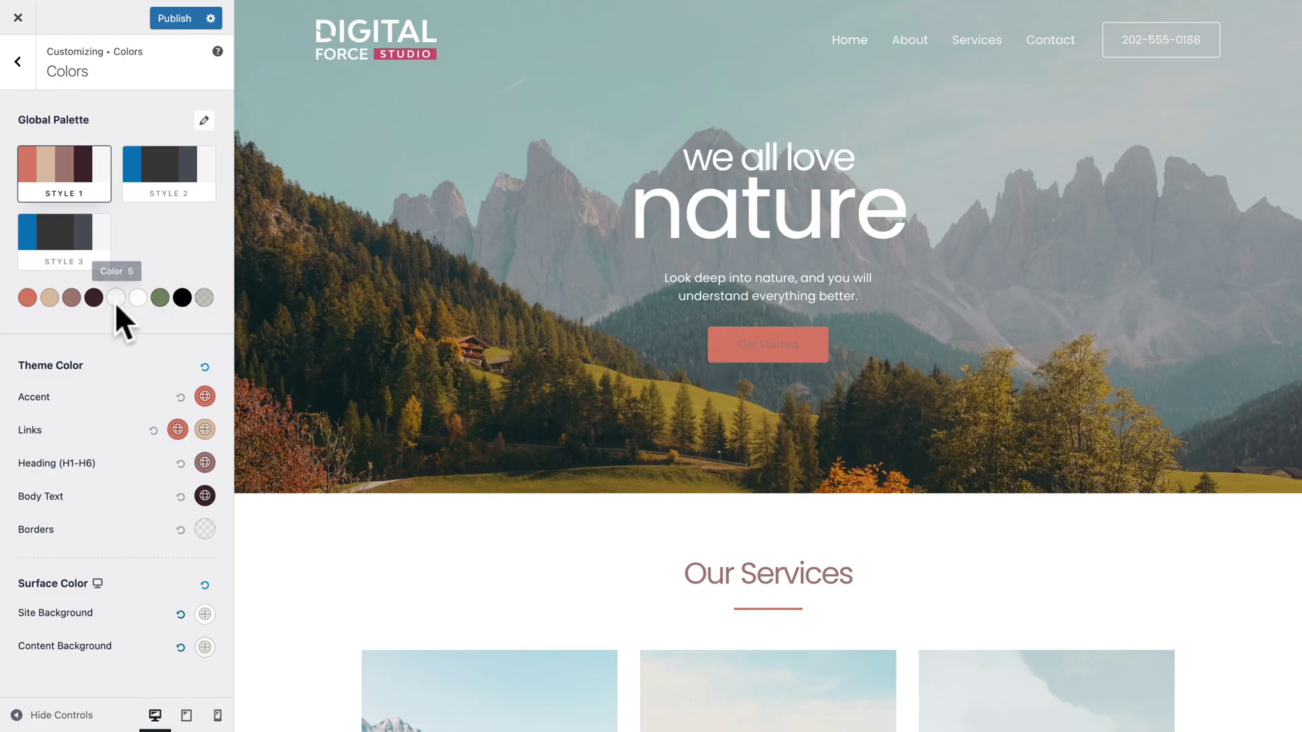
left_click(115, 298)
double_click(61, 581)
type("D34F73")
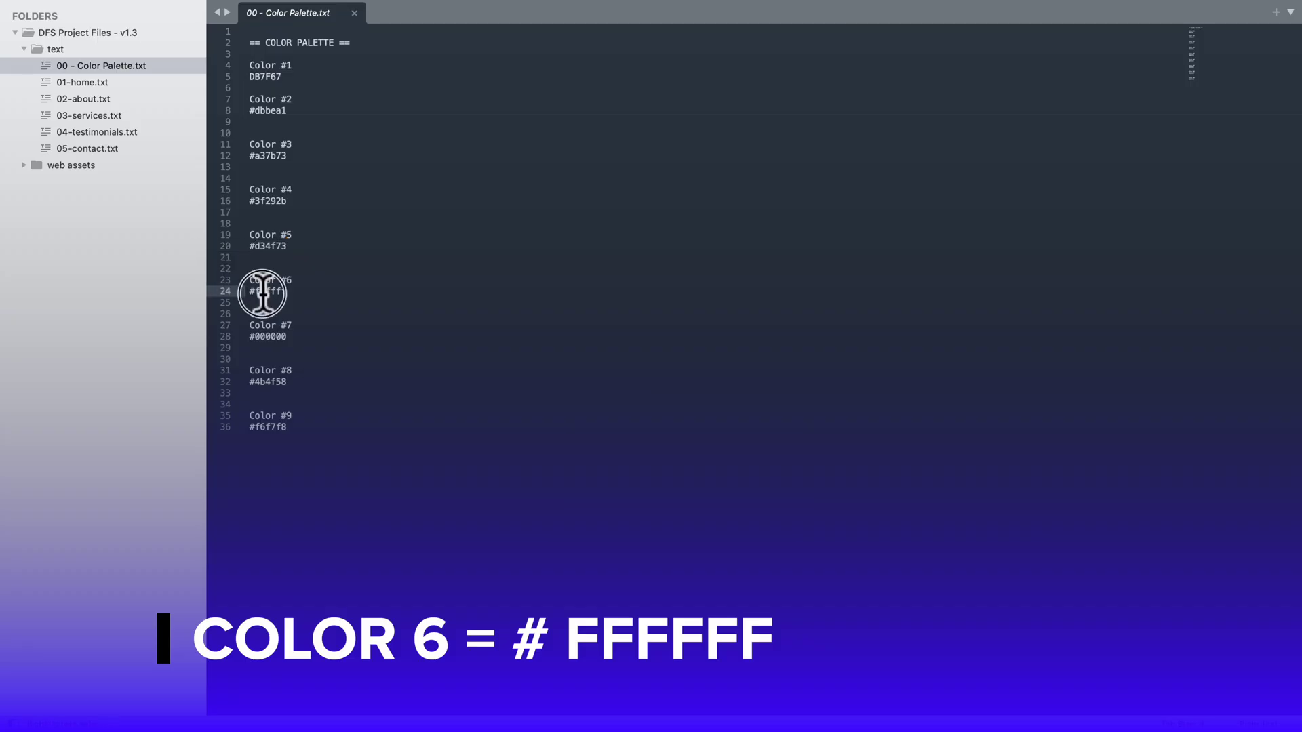
Set the global palette's Color 6 to ffffff and Color 7 to 000000, using the values in the palette text file.
double_click(262, 292)
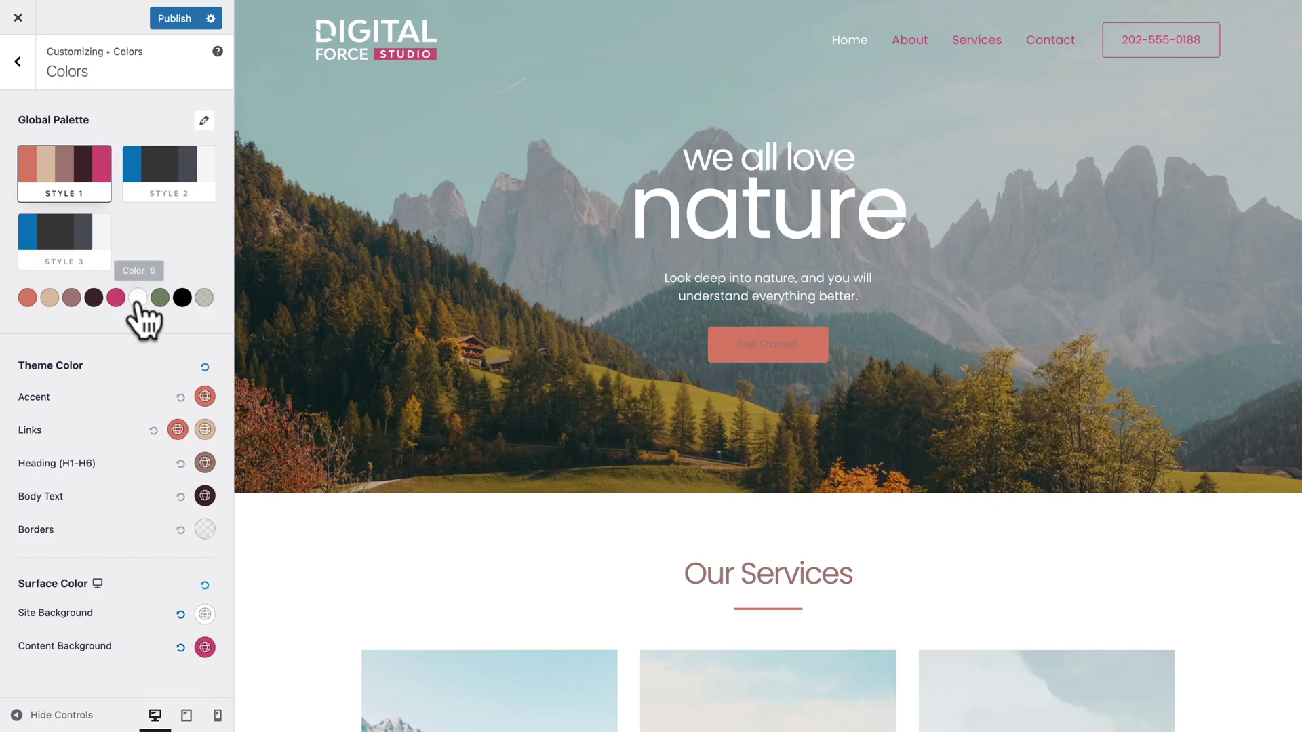
left_click(137, 300)
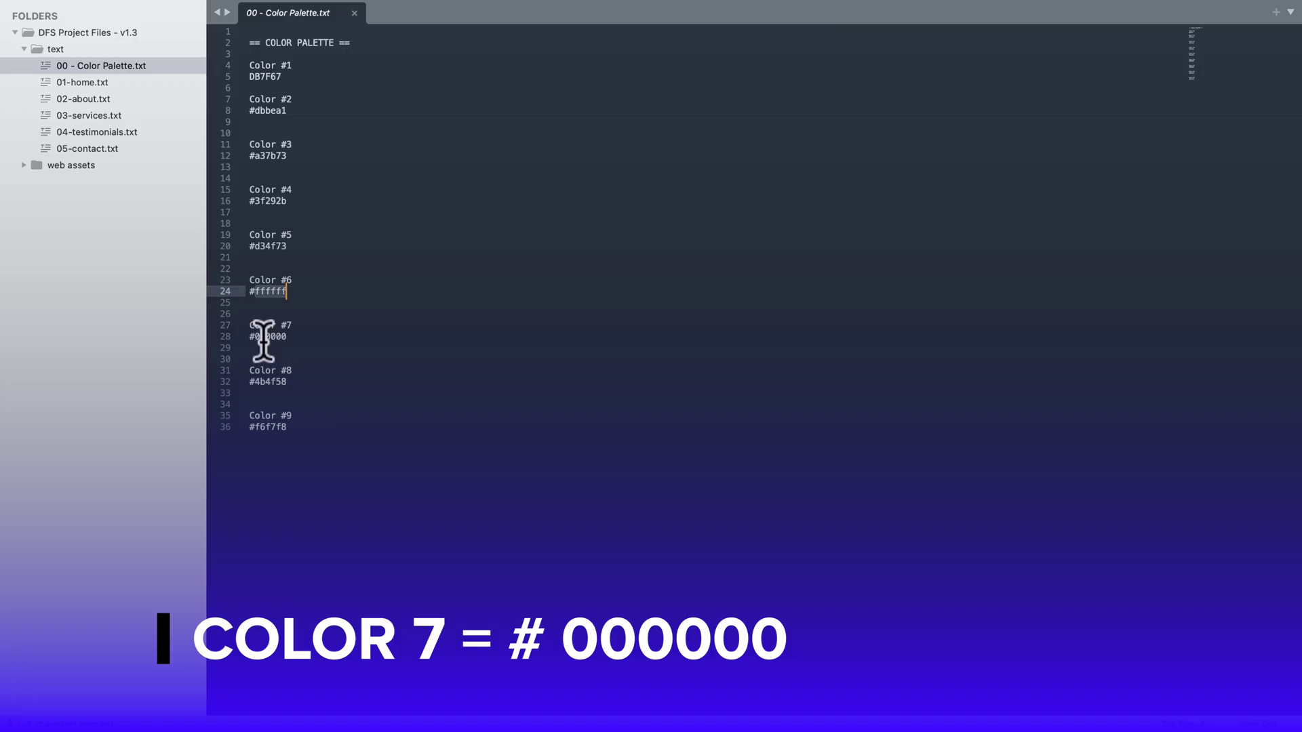
double_click(262, 338)
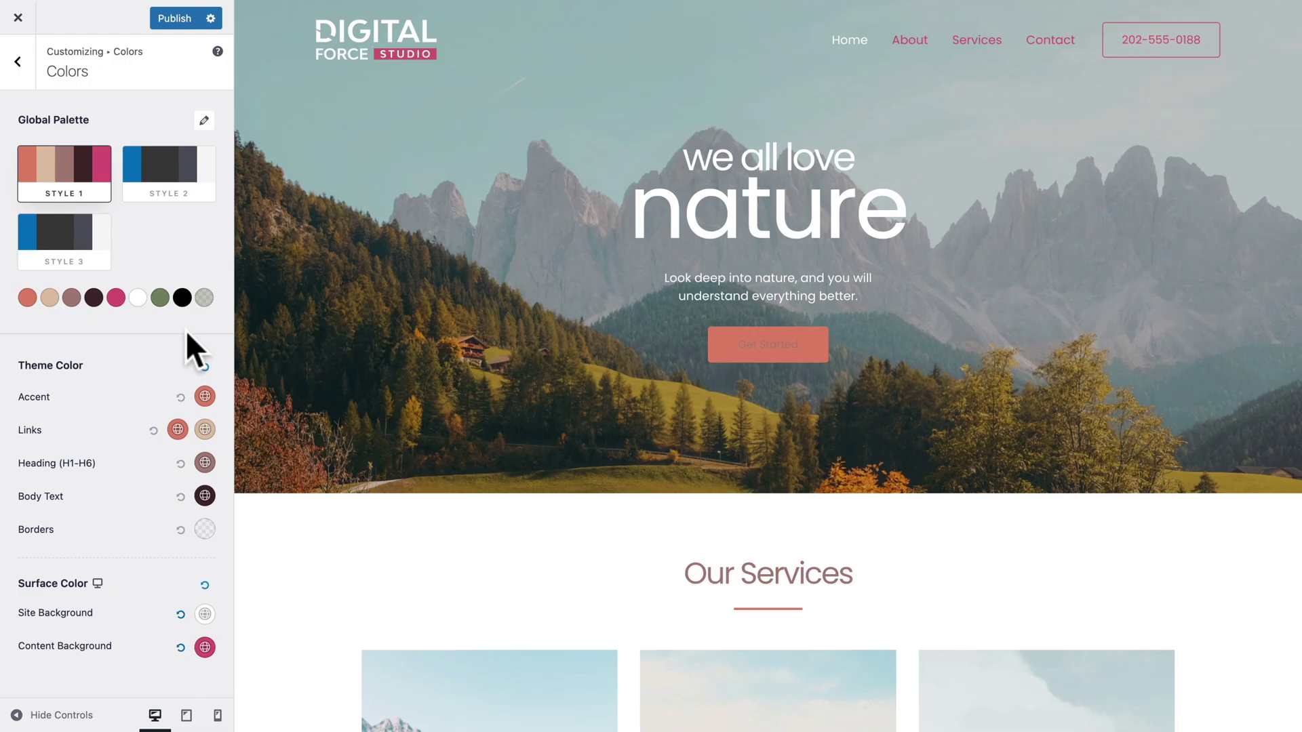
left_click(160, 298)
left_click(104, 582)
type("000000")
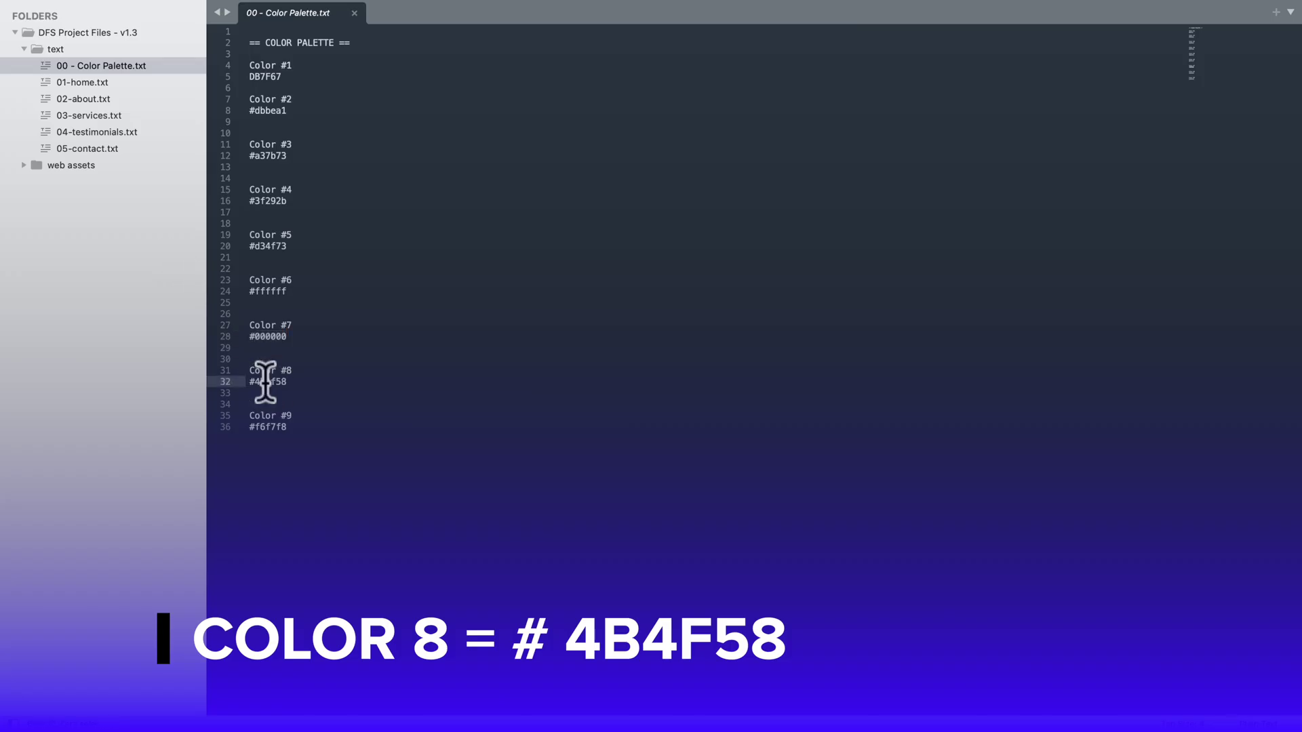
Copy the Color #8 hex value 4b4f58 from the palette text file and apply it to the global palette's Color 8.
double_click(268, 382)
key("ctrl+c")
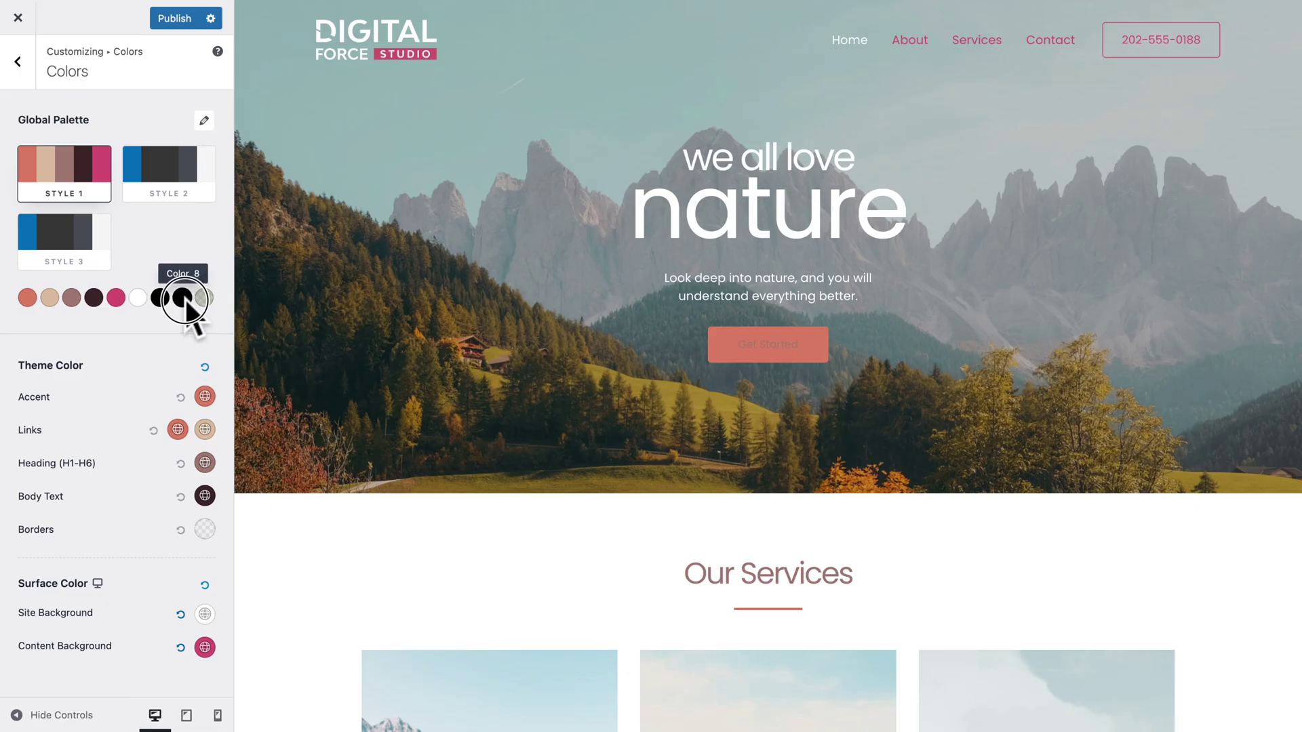
left_click(182, 299)
left_click(69, 581)
key("ctrl+v")
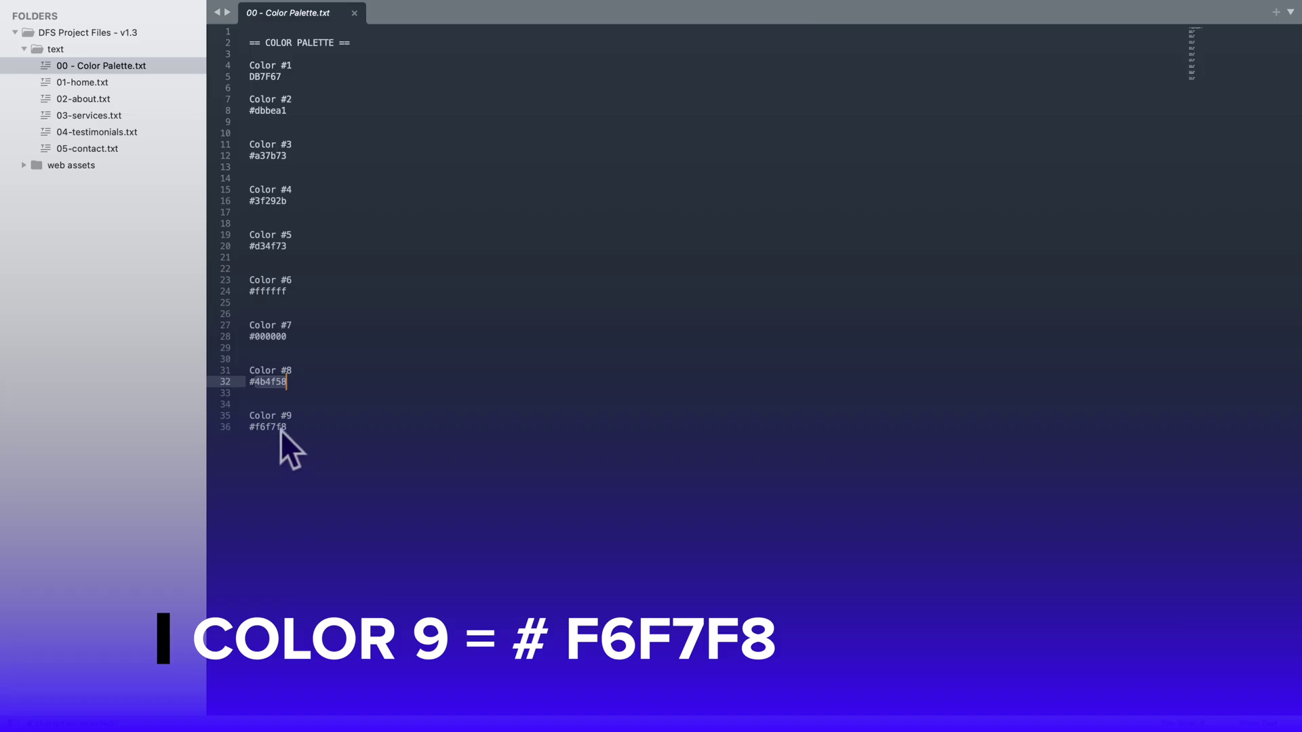
Copy f6f7f8 from the palette text file and set it as the global palette's Color 9.
left_click(279, 427)
double_click(279, 427)
key("ctrl+c")
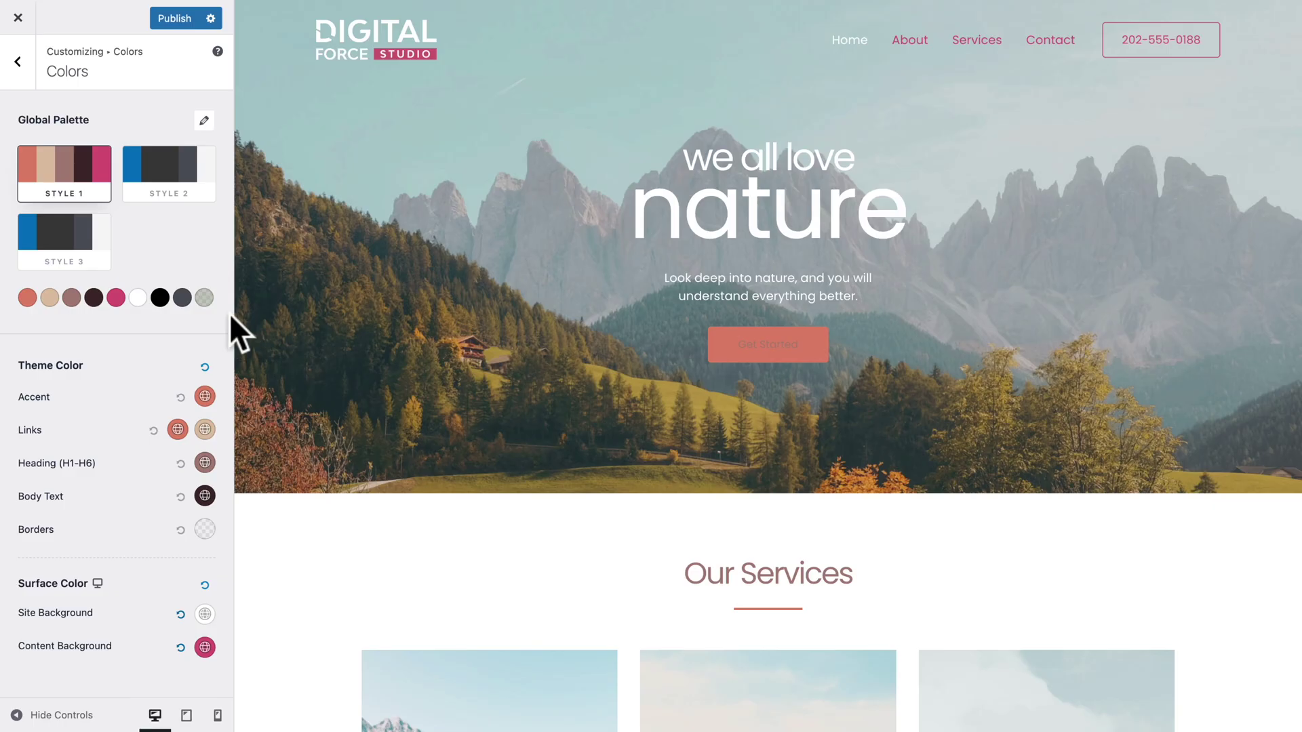
left_click(211, 297)
left_click(58, 581)
key("ctrl+v")
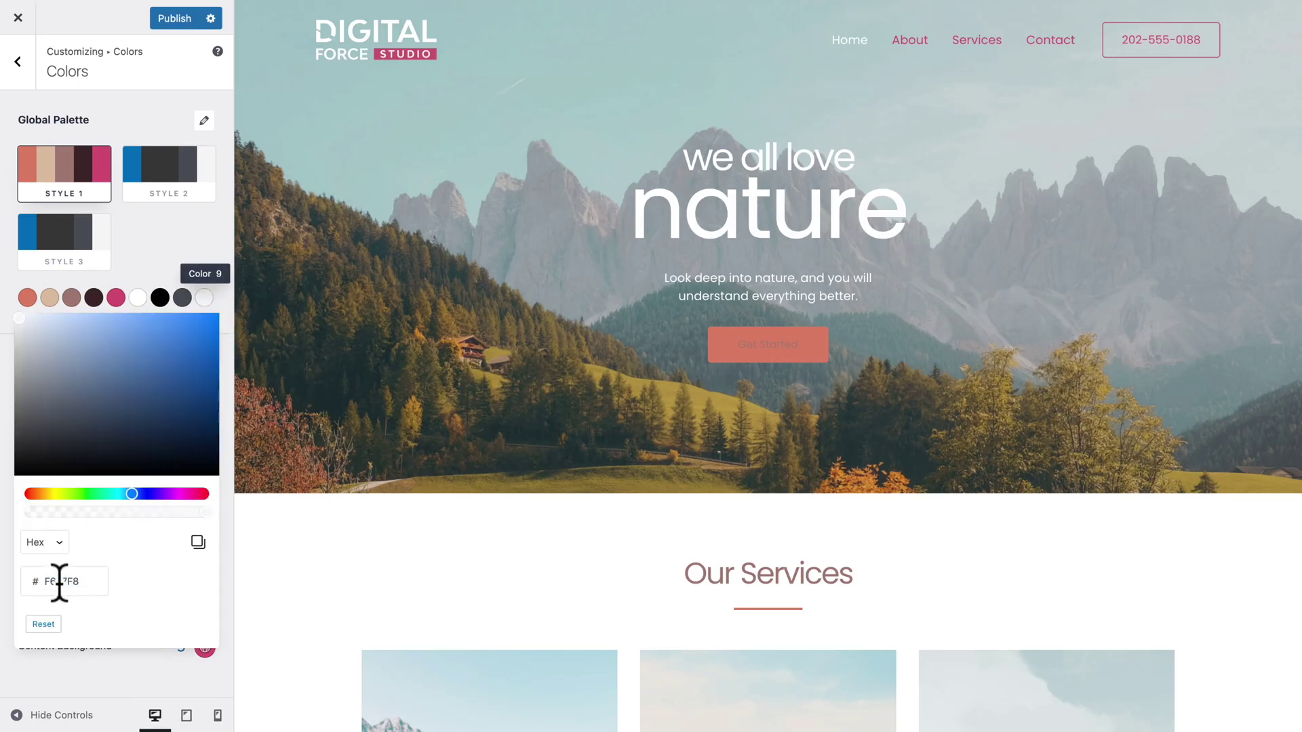
left_click(158, 255)
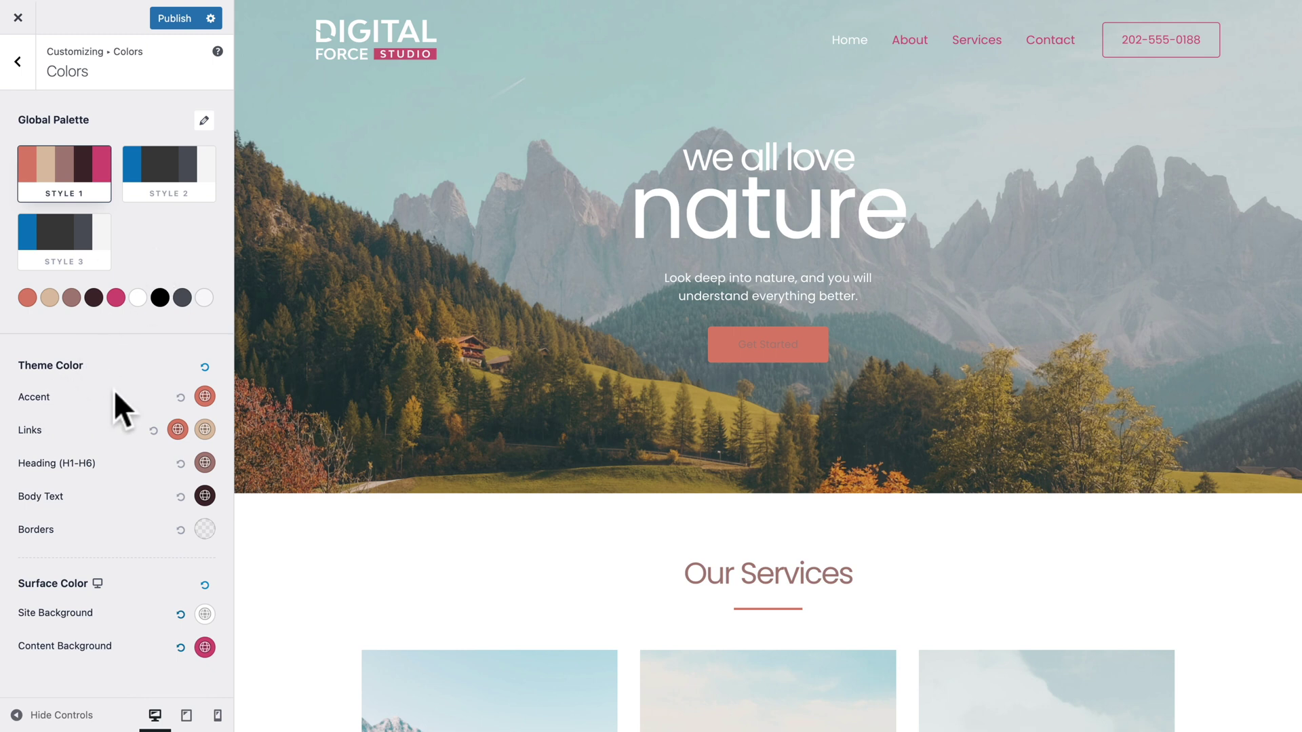
Set the theme's Accent color to palette Color 5 (D34F73).
left_click(202, 397)
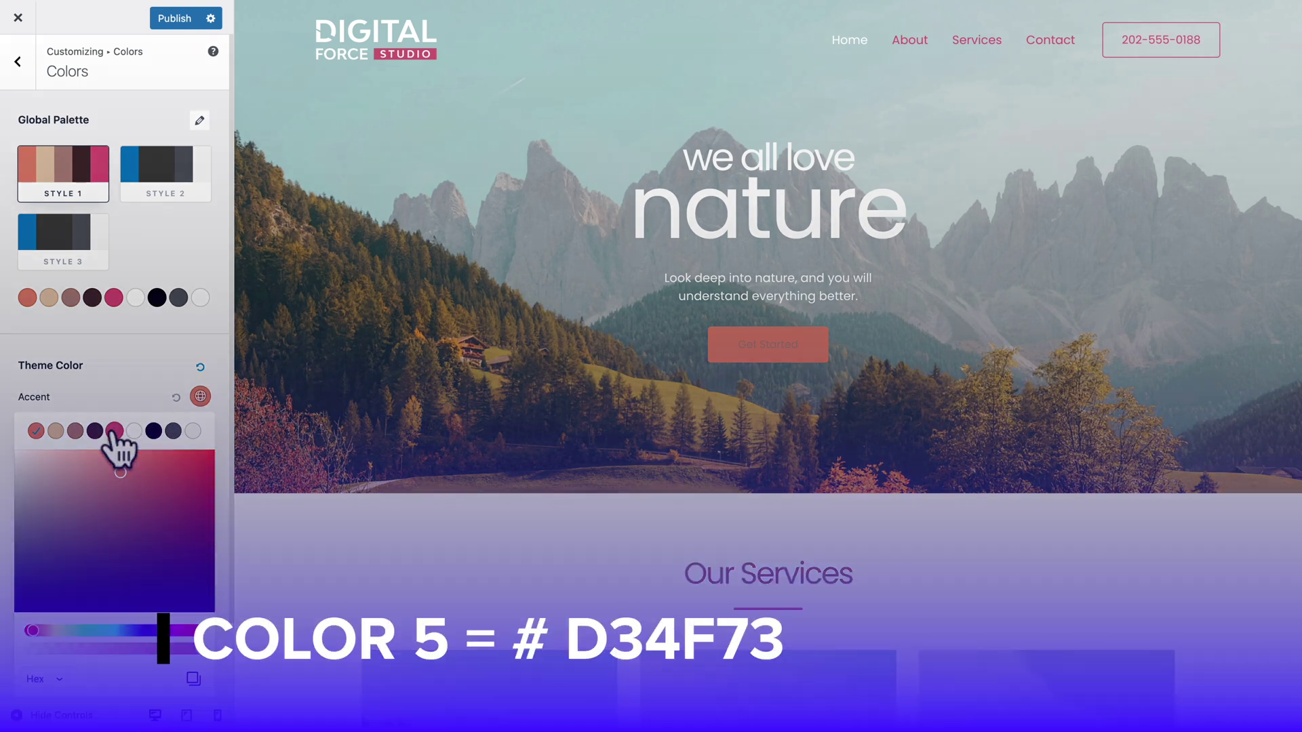
left_click(114, 431)
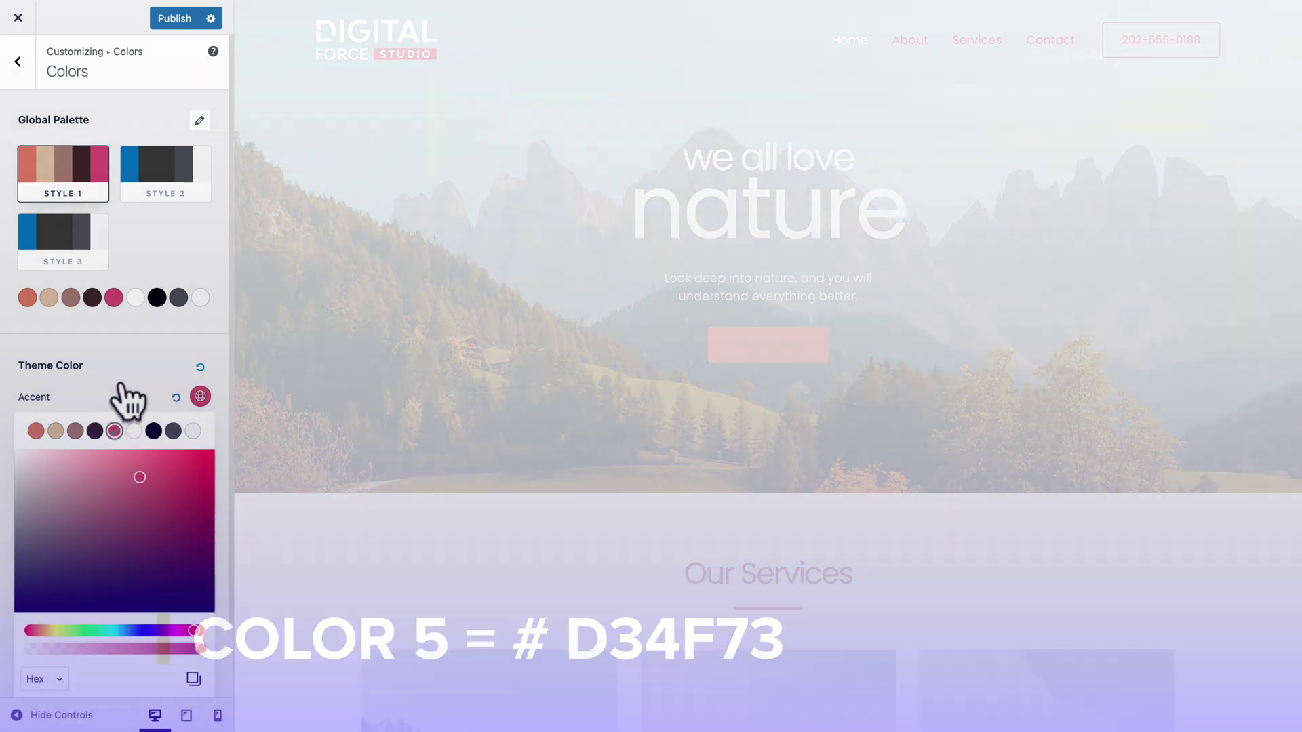
left_click(121, 392)
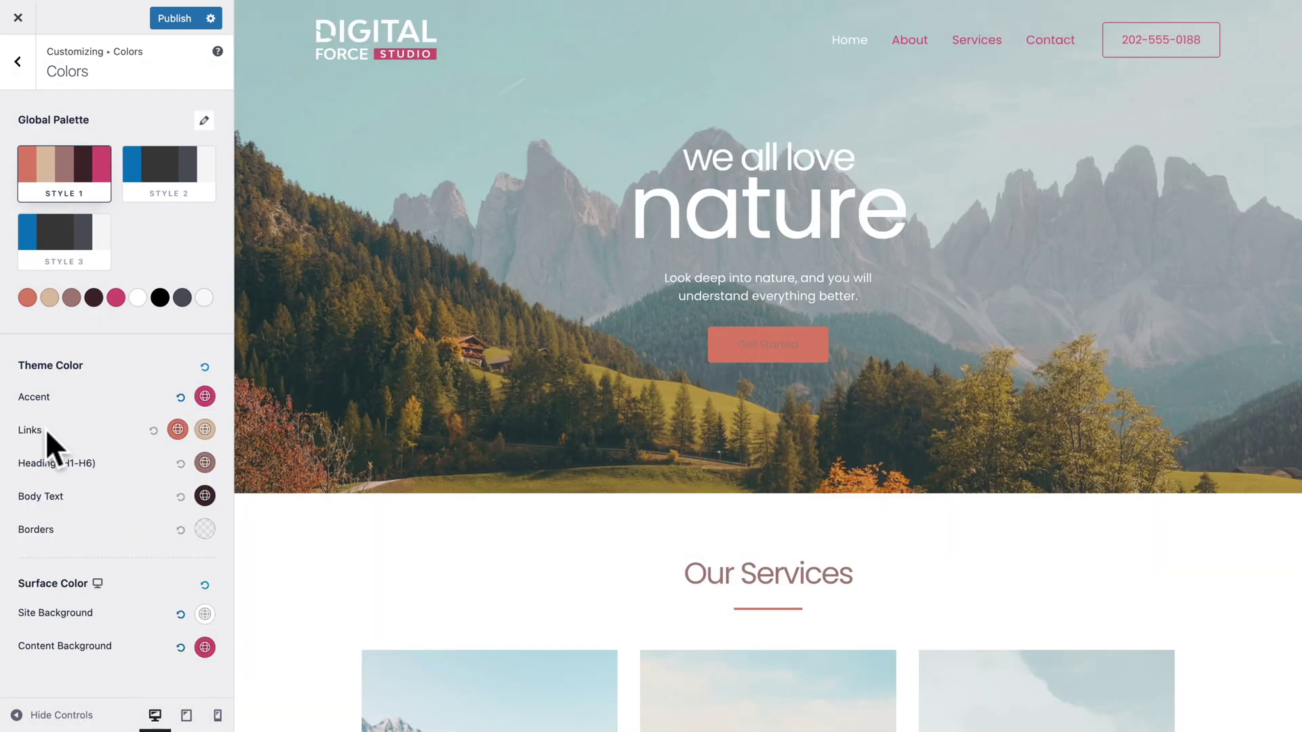
Use palette Color 1 (DB7F67) for normal links and set their hover color to Color 5 (D34F73).
left_click(176, 430)
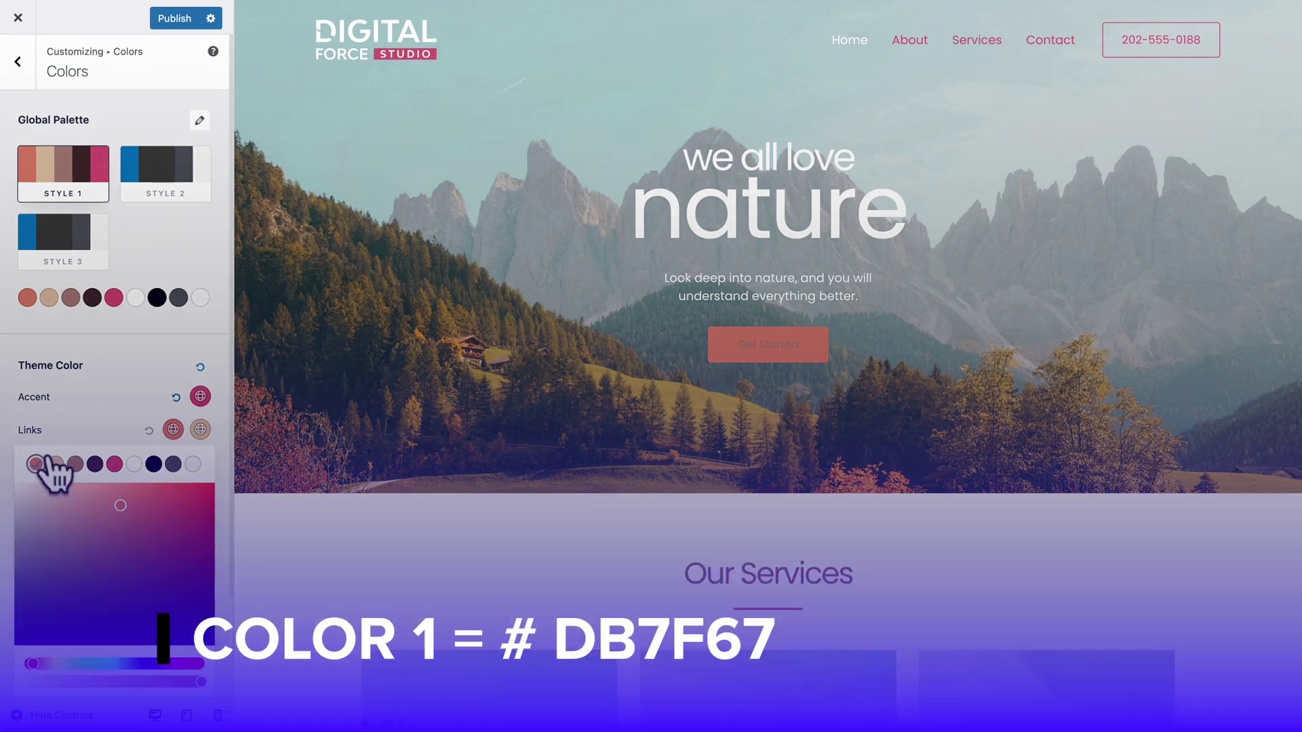
left_click(112, 441)
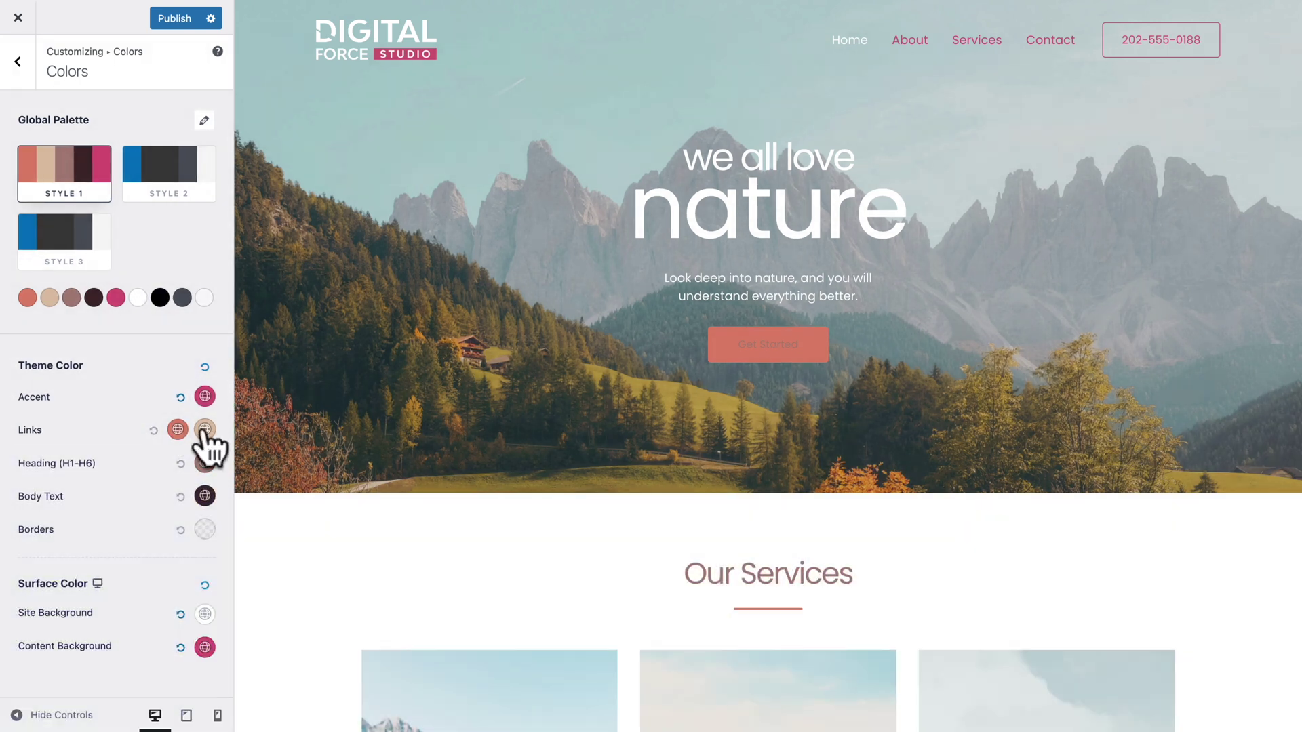
left_click(205, 429)
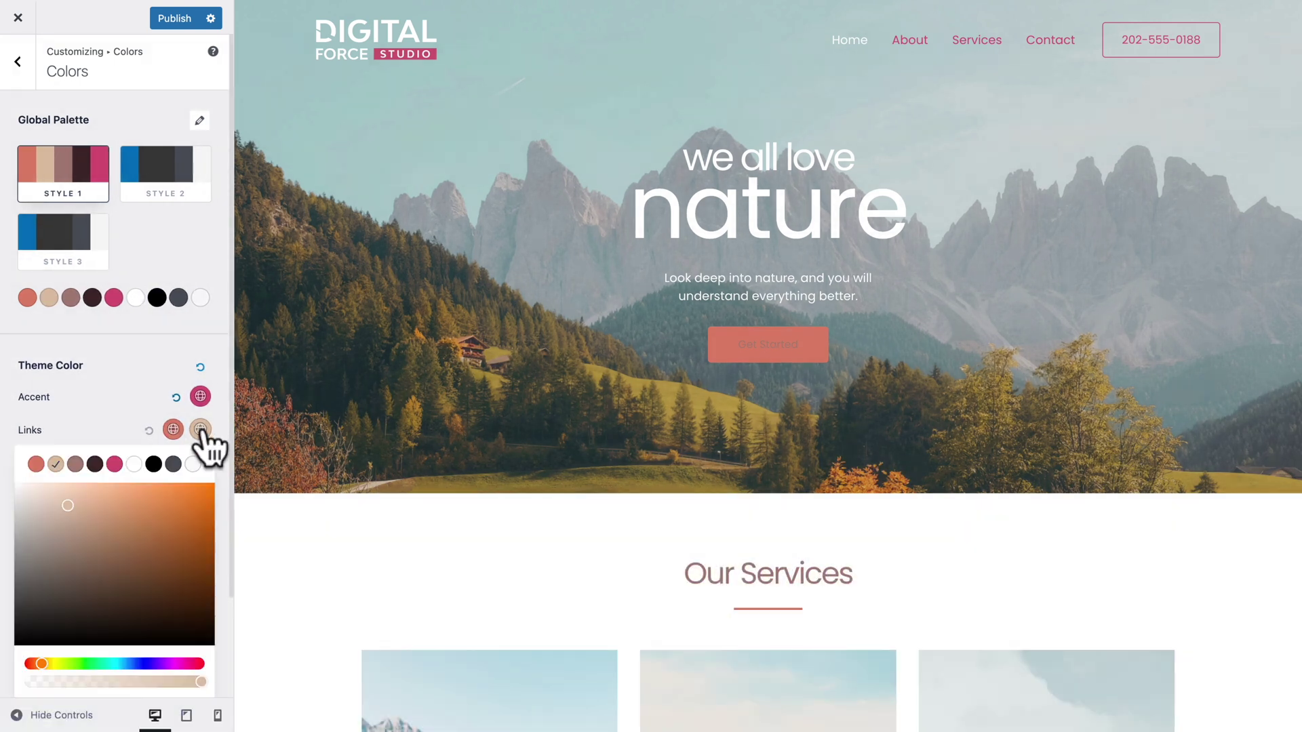
left_click(114, 463)
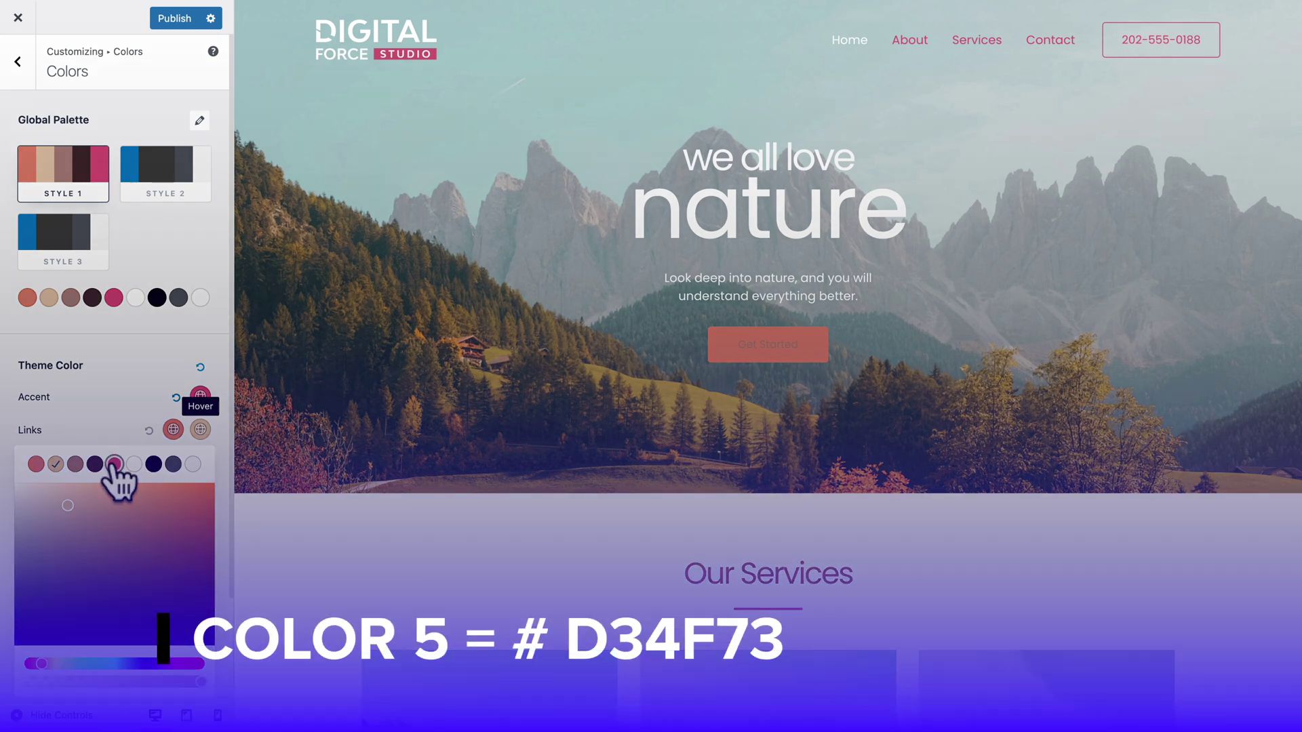
left_click(121, 415)
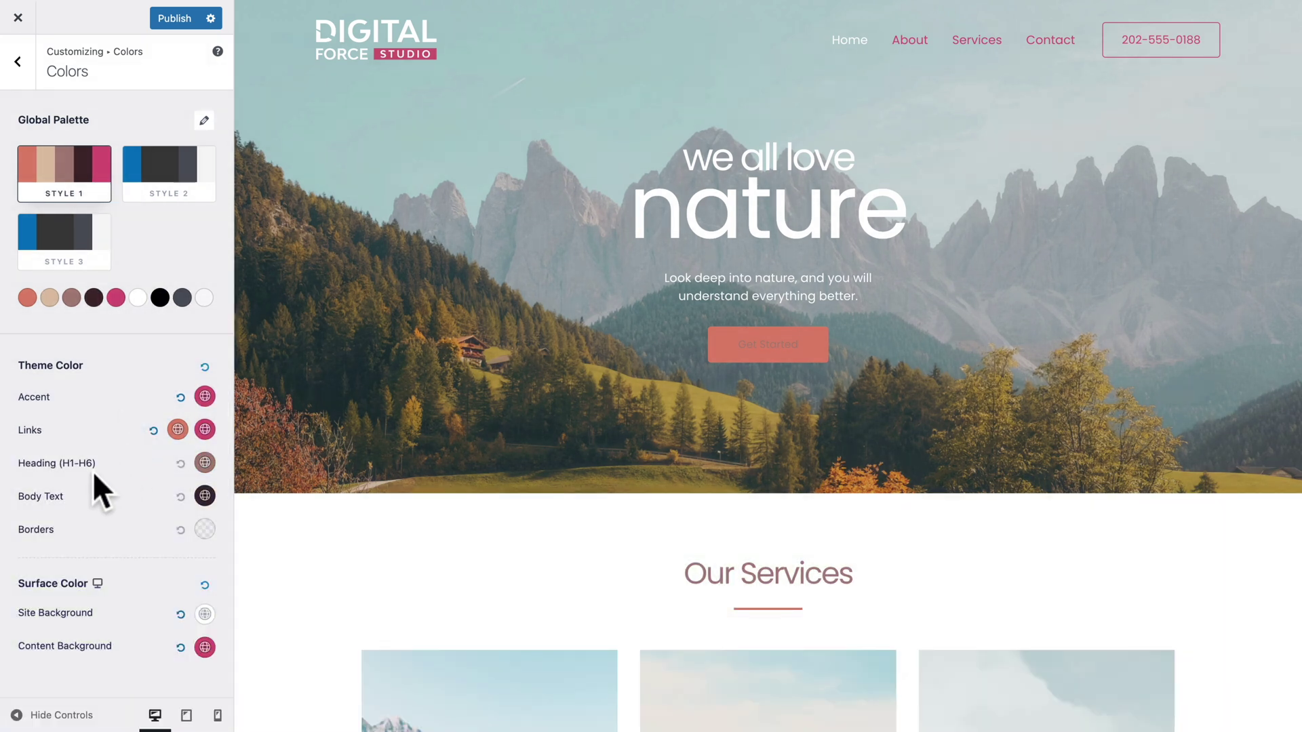
Use palette Color 4 (3F292B) for both the Heading (H1-H6) and Body Text theme colors.
left_click(201, 463)
left_click(95, 497)
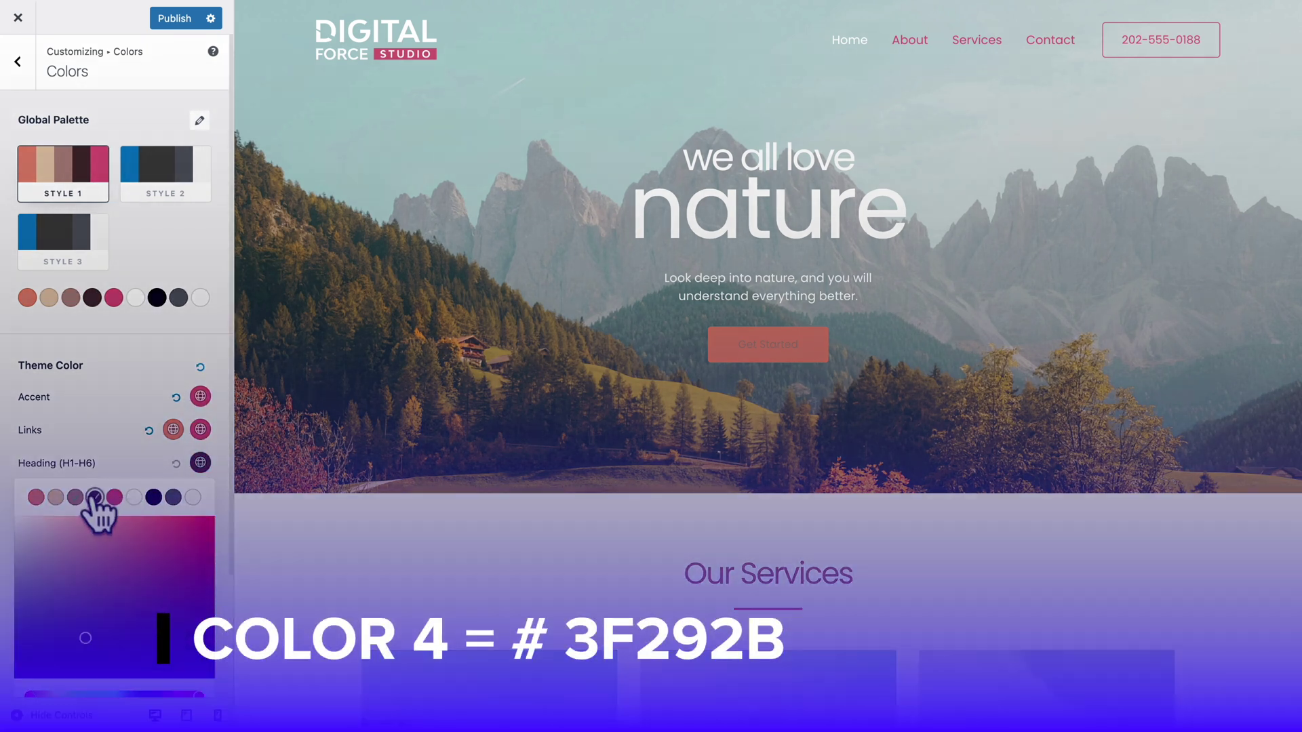
left_click(133, 464)
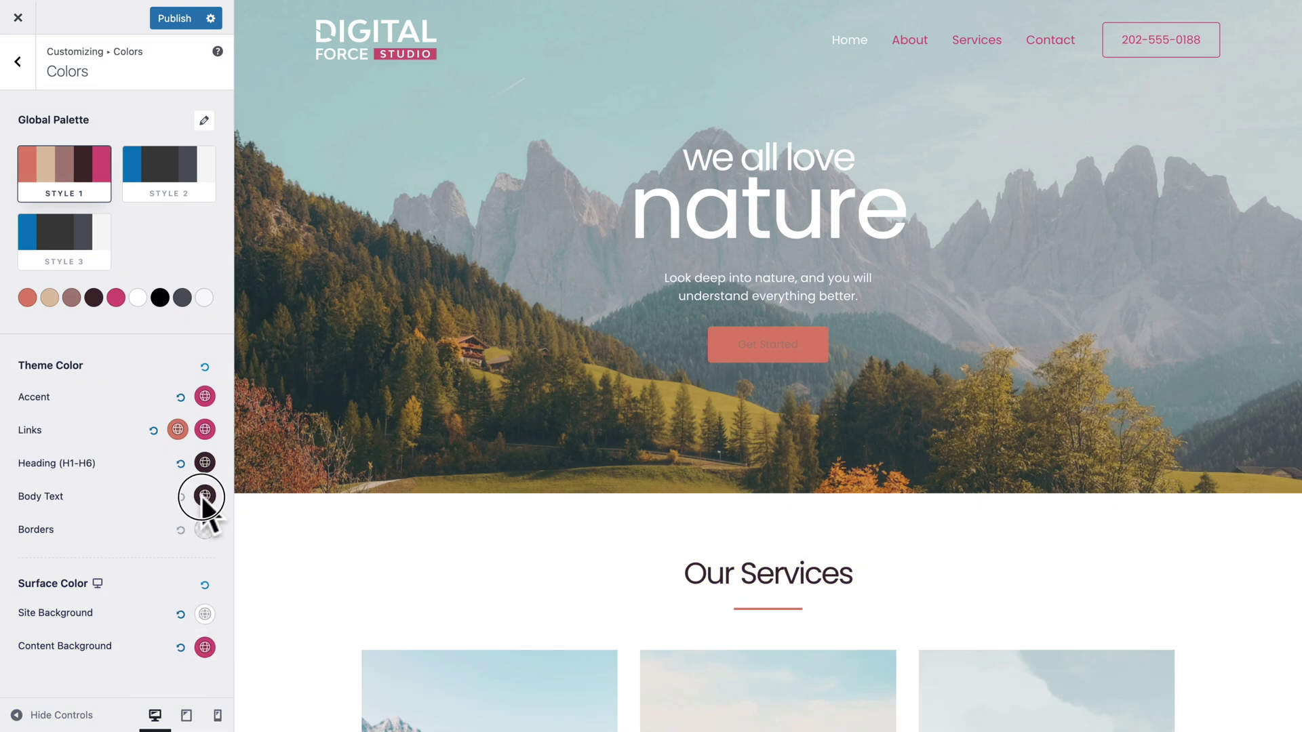
left_click(203, 496)
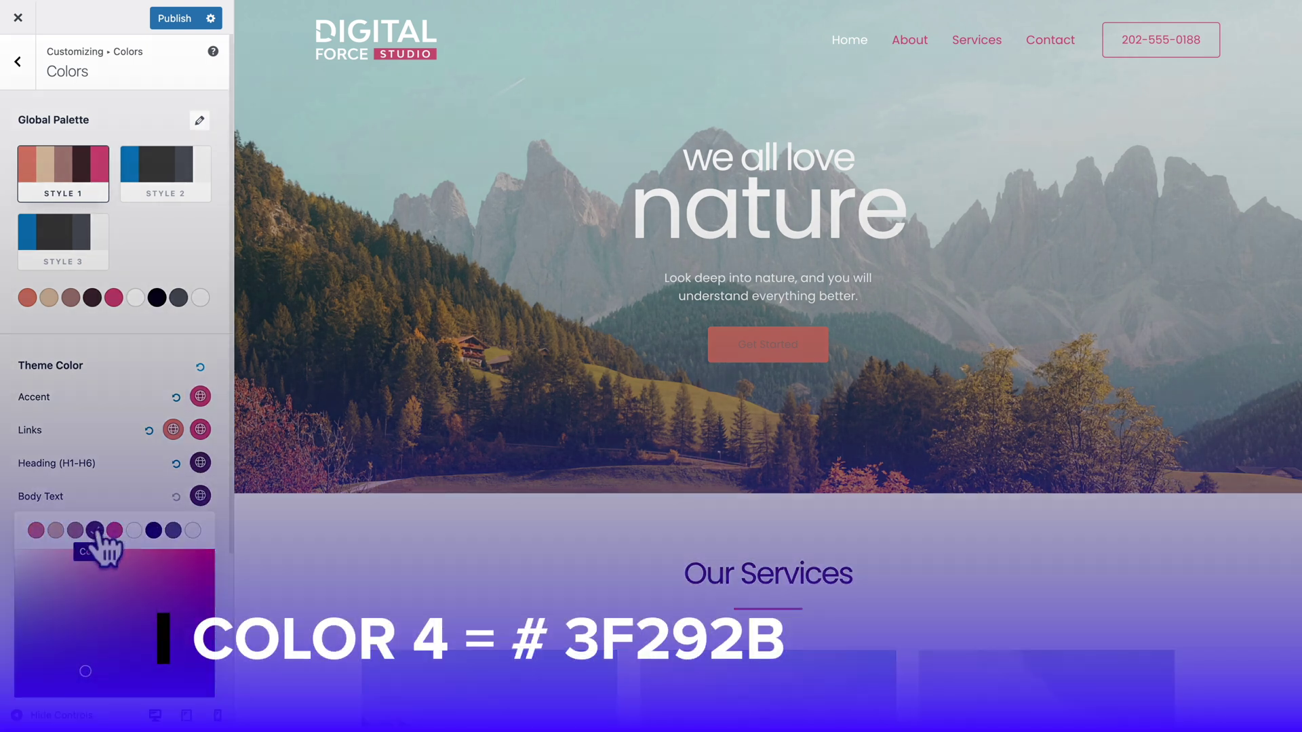
left_click(146, 498)
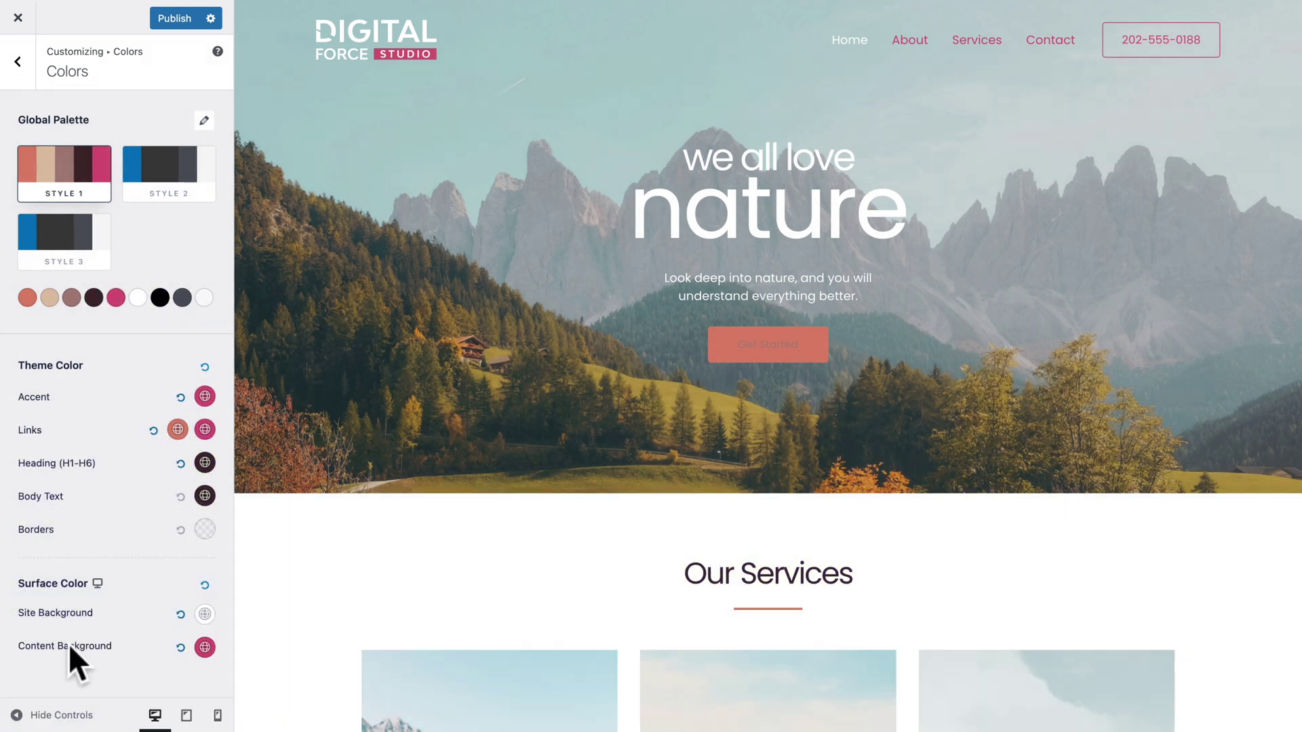
Set the Content Background surface color to palette Color 6 (FFFFFF) and publish the color changes.
left_click(204, 647)
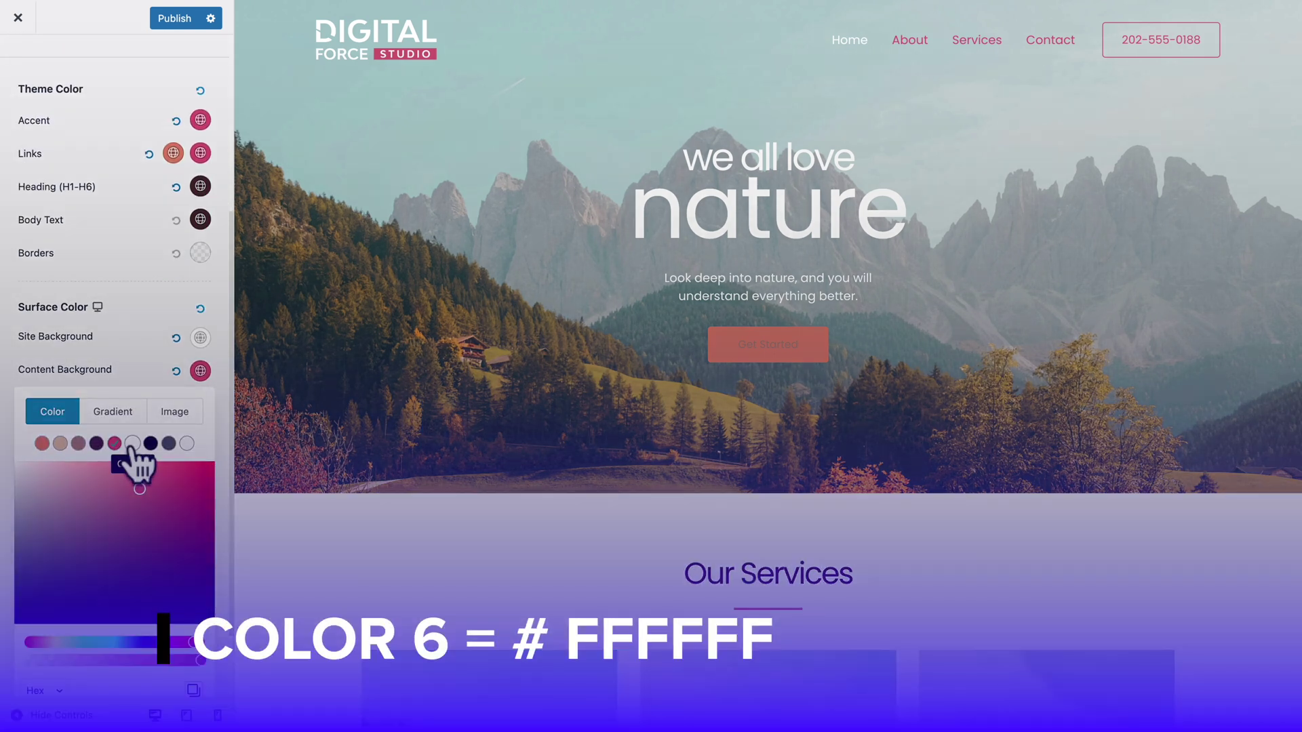
left_click(132, 445)
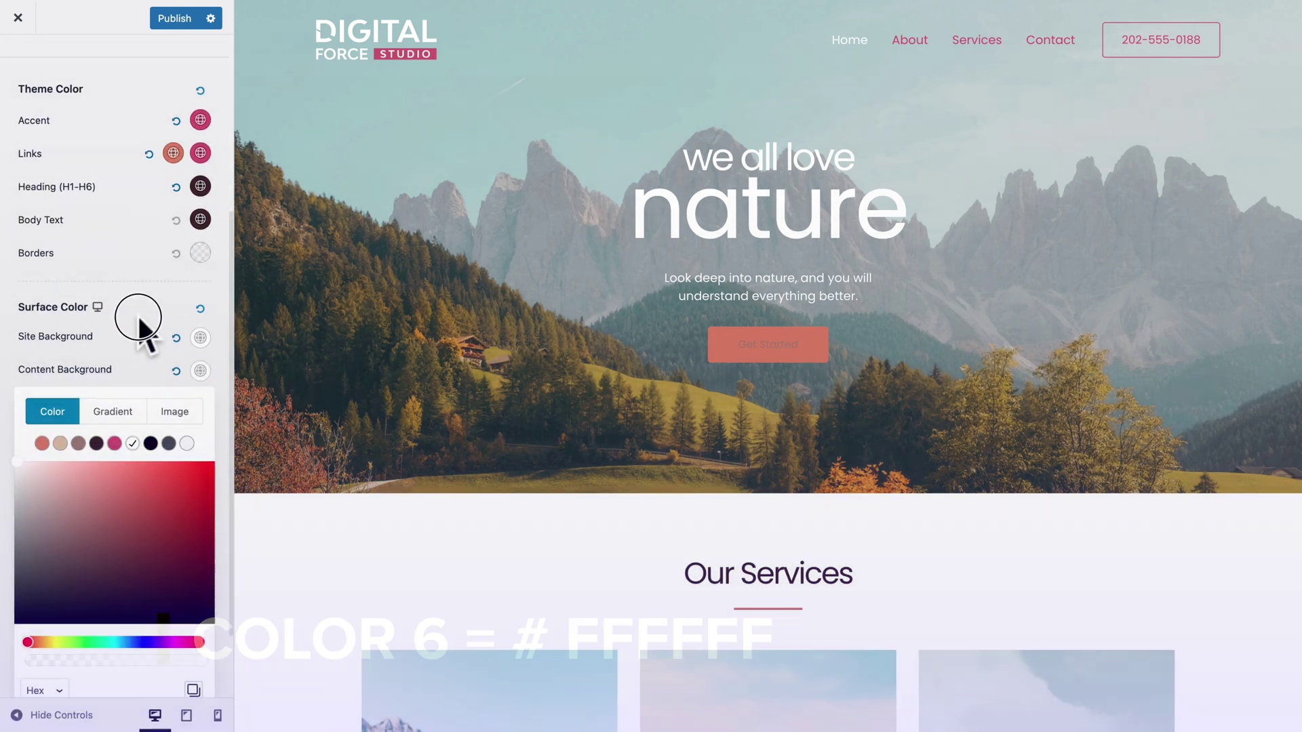
left_click(137, 315)
left_click(174, 18)
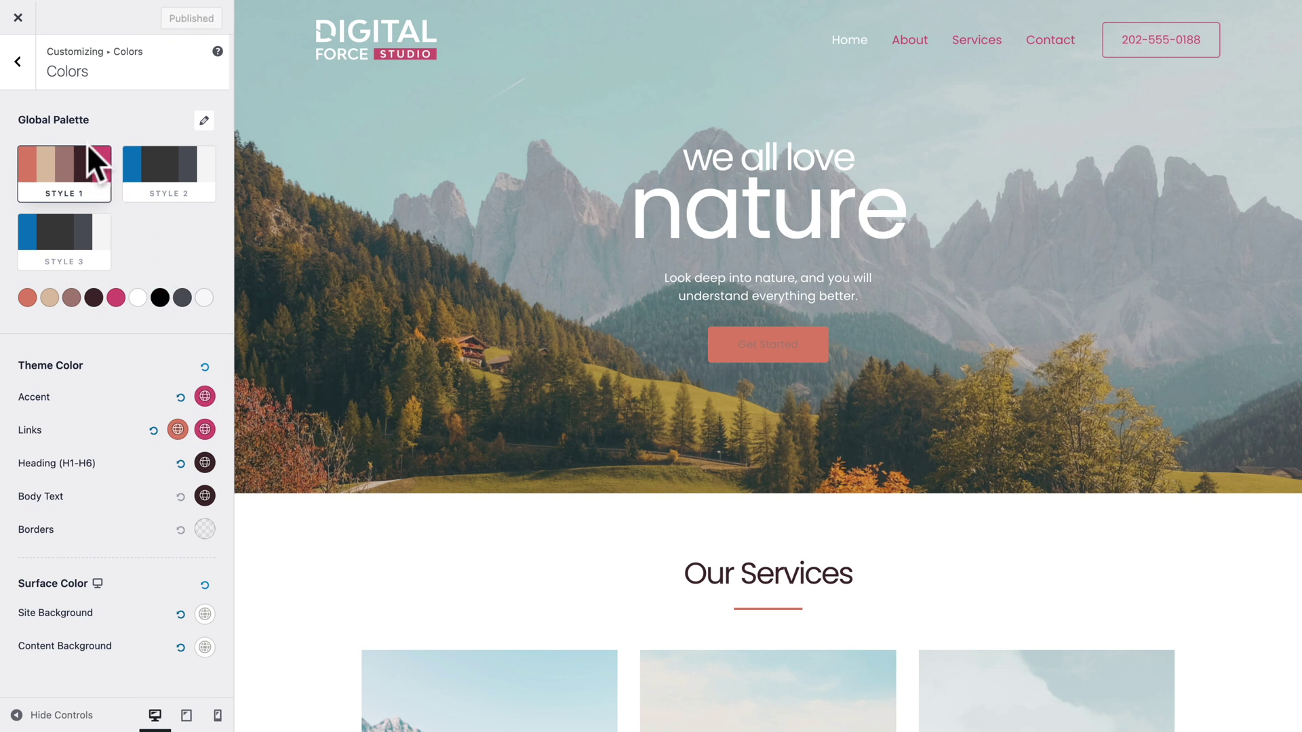
Enable Scroll to Top in the global customizer settings and slightly adjust its icon size.
left_click(18, 63)
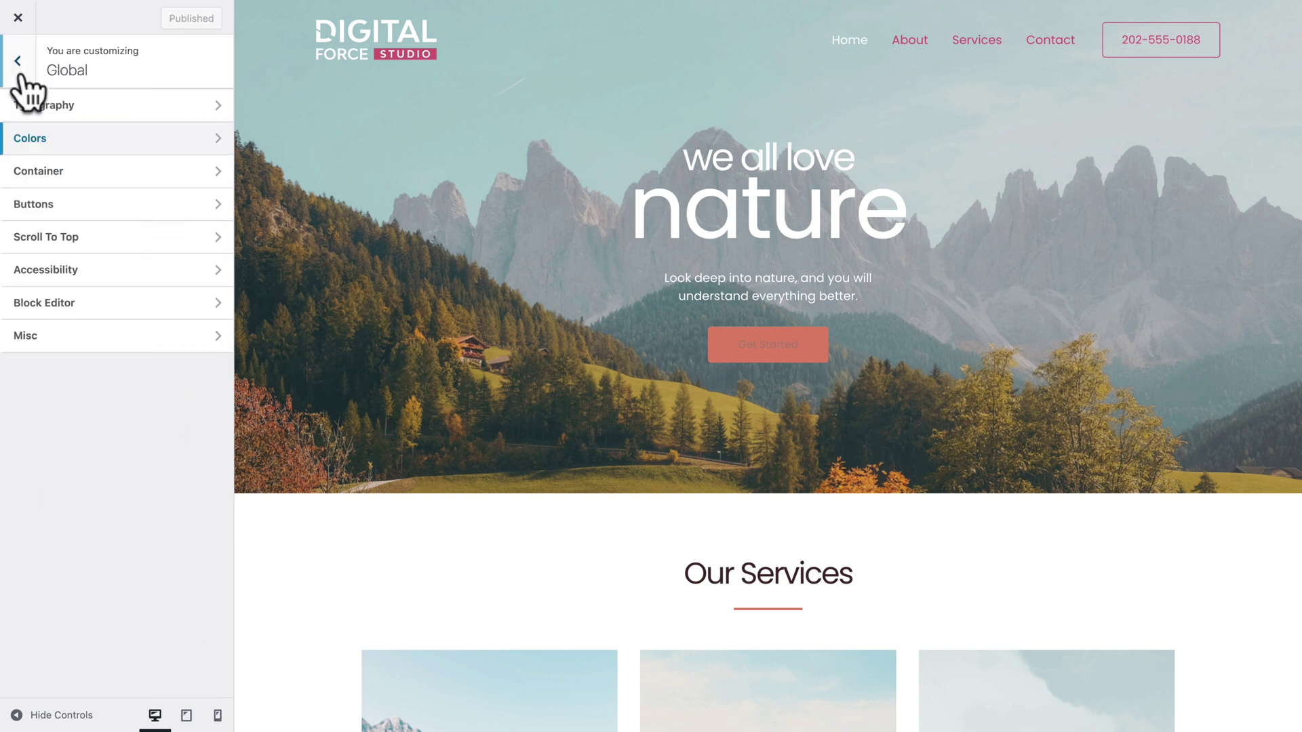
left_click(46, 236)
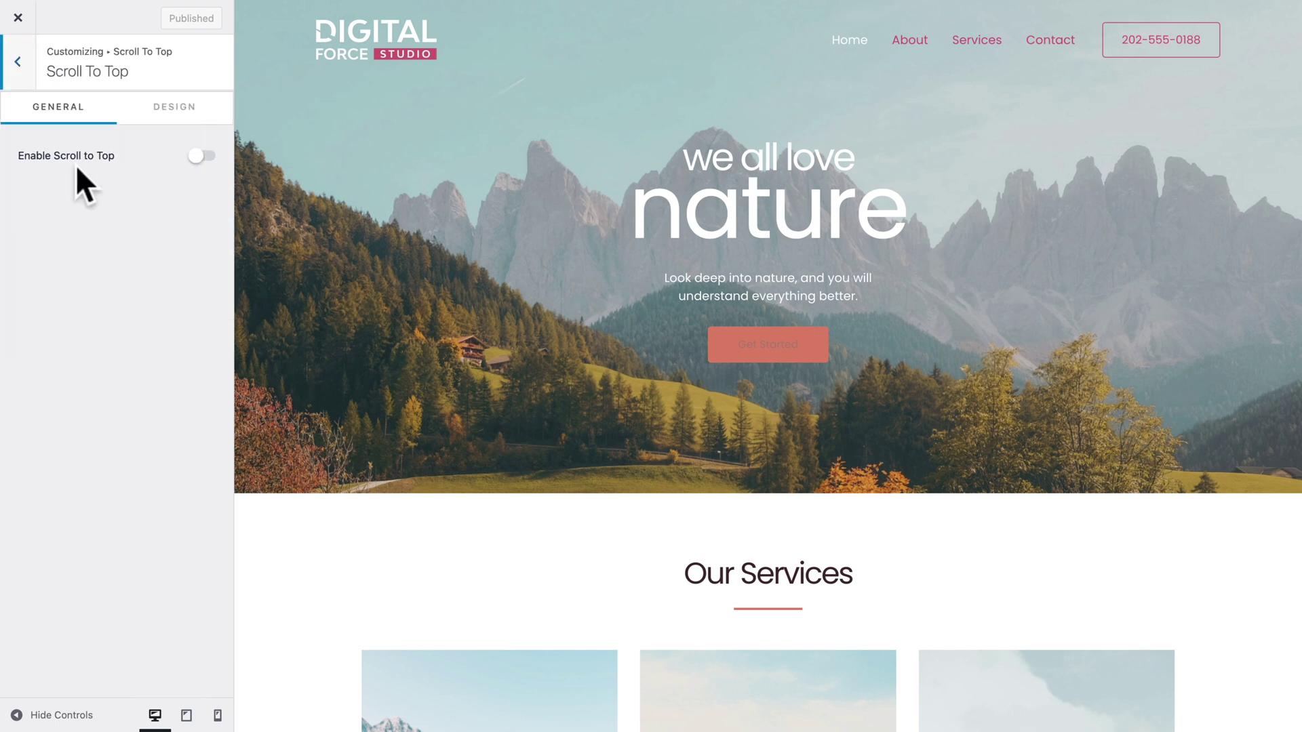
left_click(202, 156)
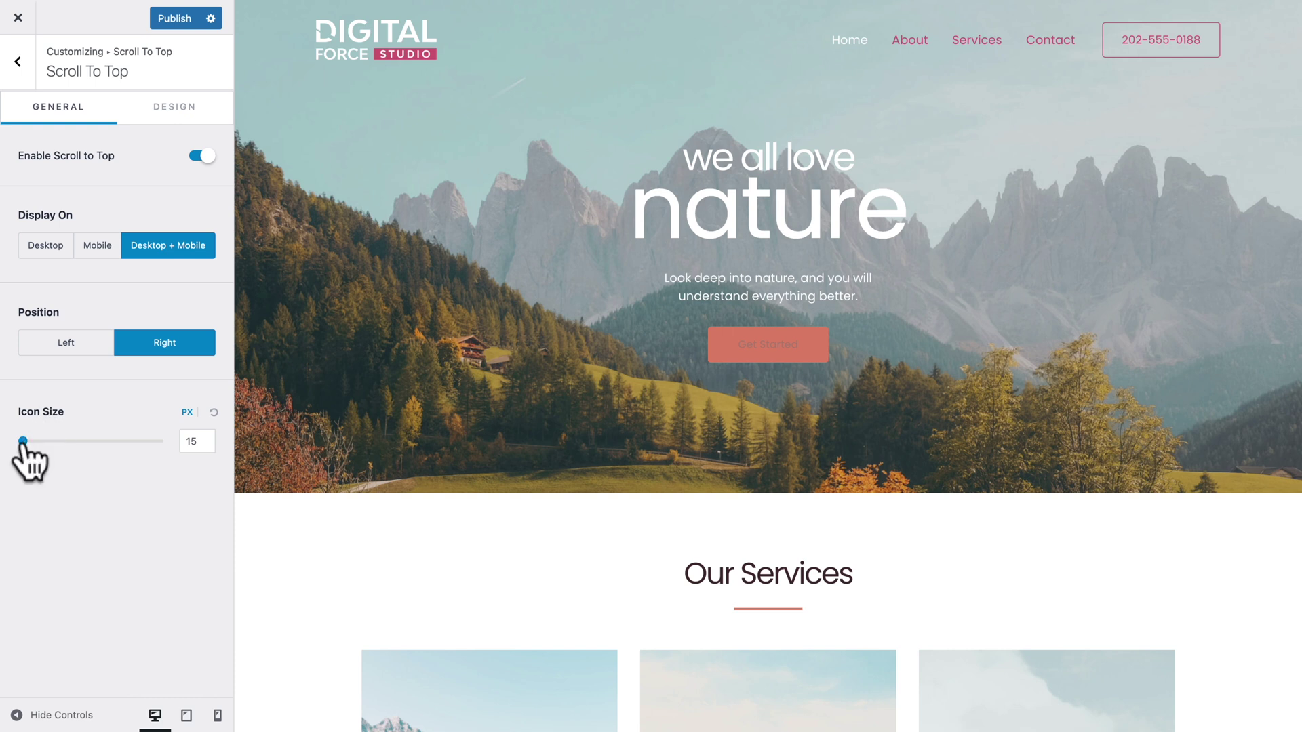
left_click_drag(22, 442, 24, 442)
Set the Scroll To Top button's normal icon color to palette Color 6 (FFFFFF) in its design settings.
left_click(174, 109)
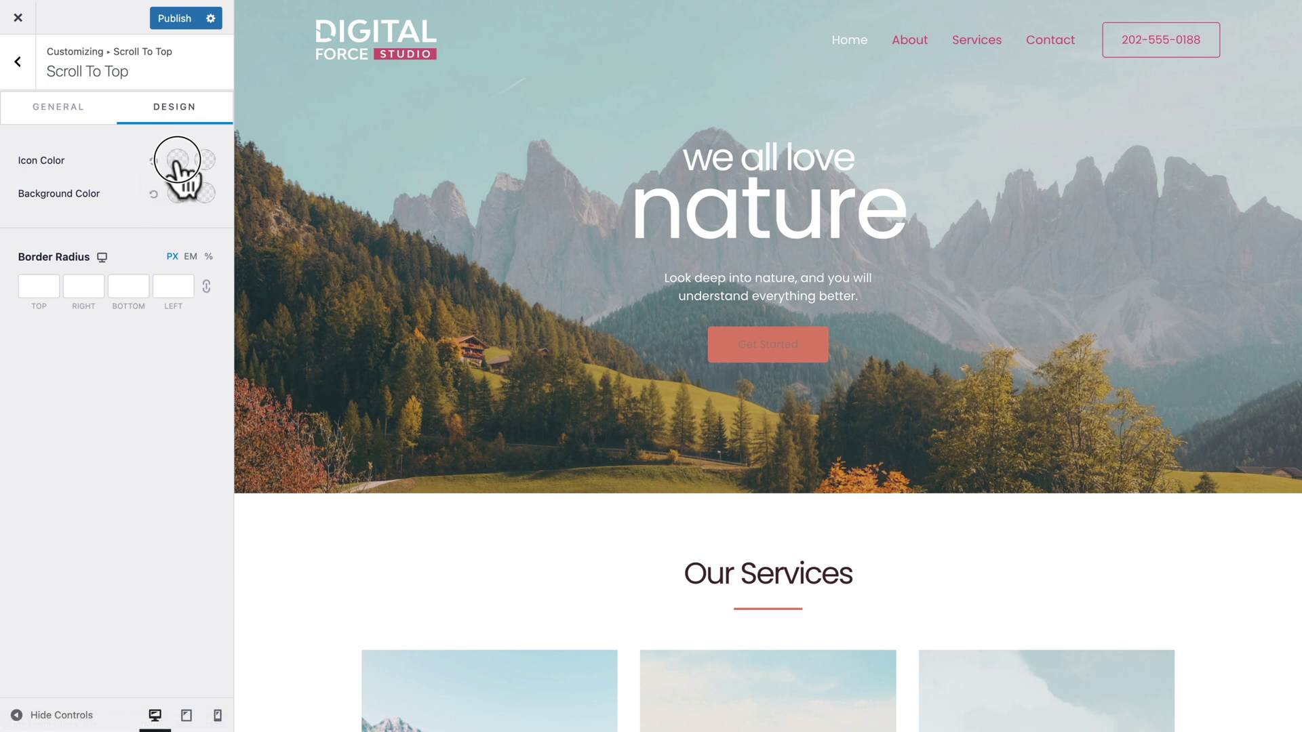
left_click(178, 161)
left_click(137, 194)
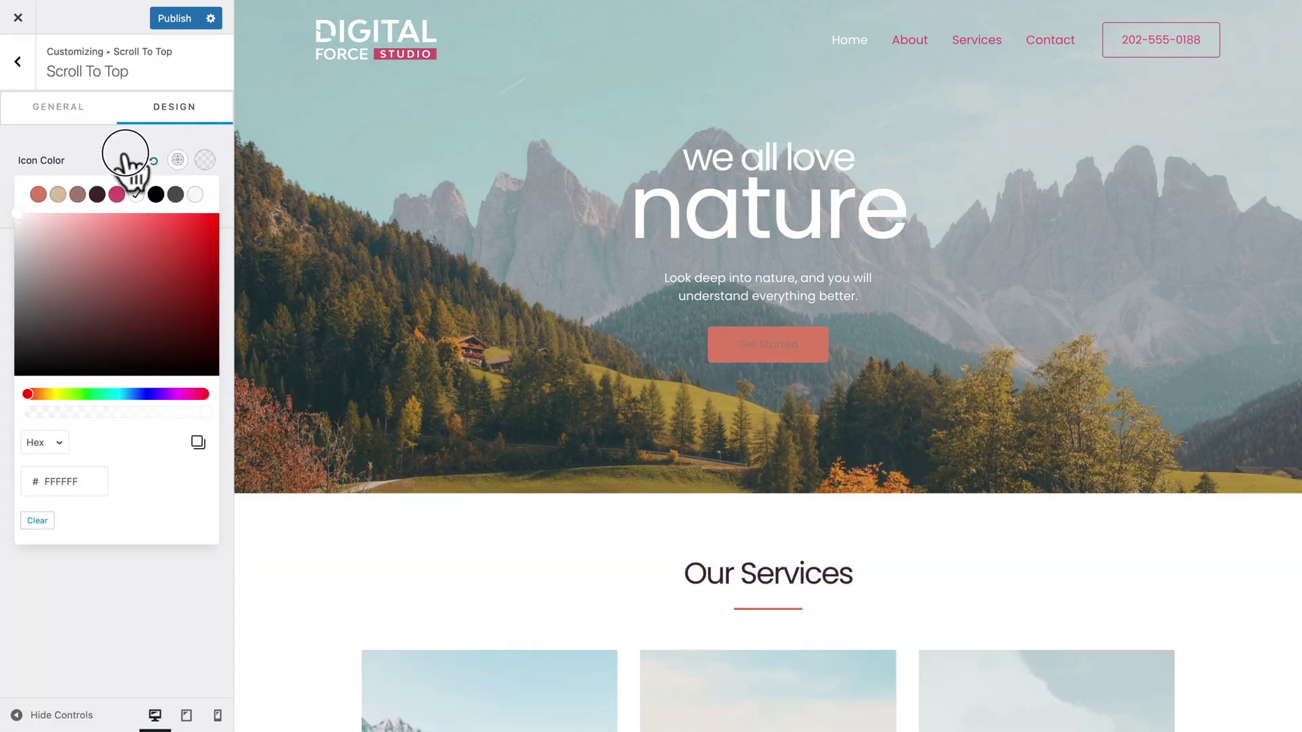
left_click(125, 152)
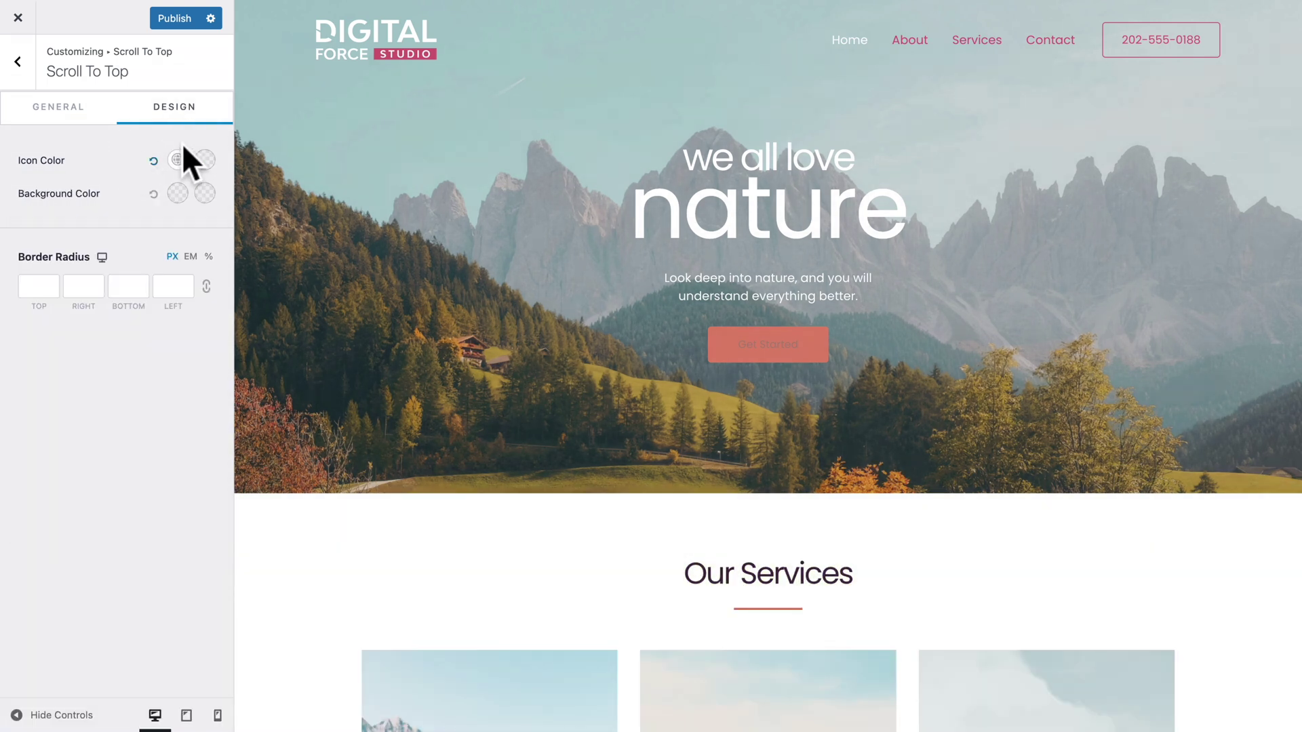
Set the Scroll To Top button's hover icon color to the ninth palette color (F6F7F8).
left_click(205, 160)
left_click(195, 196)
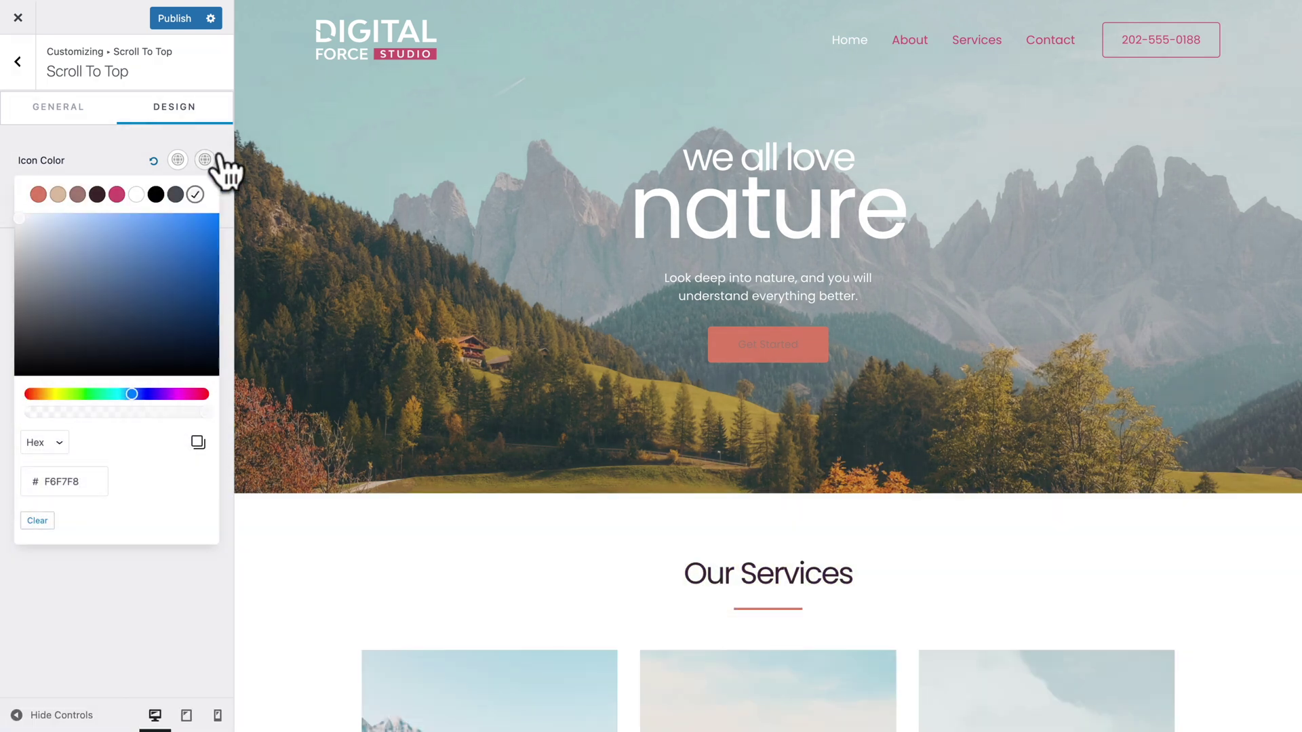
left_click(227, 175)
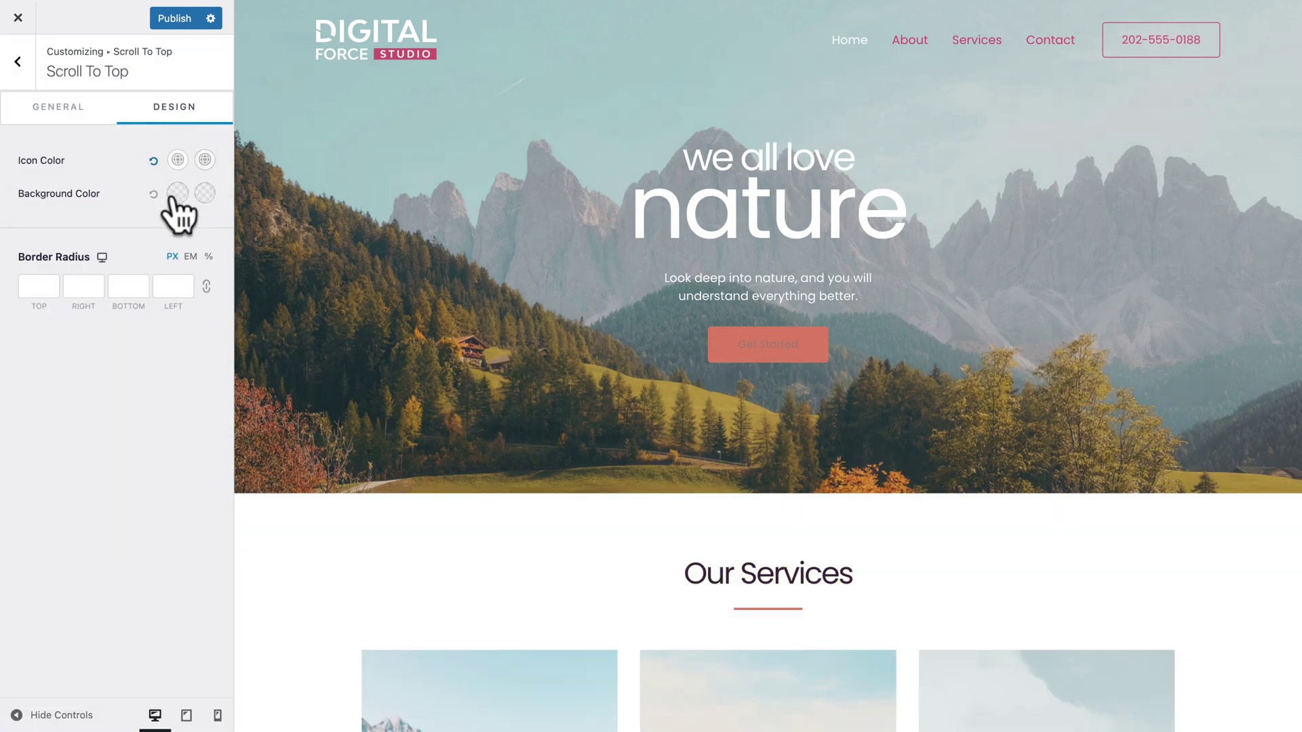
Set the Scroll To Top button's background to palette Color 5 for the normal state and palette Color 4 for the hover state.
left_click(177, 194)
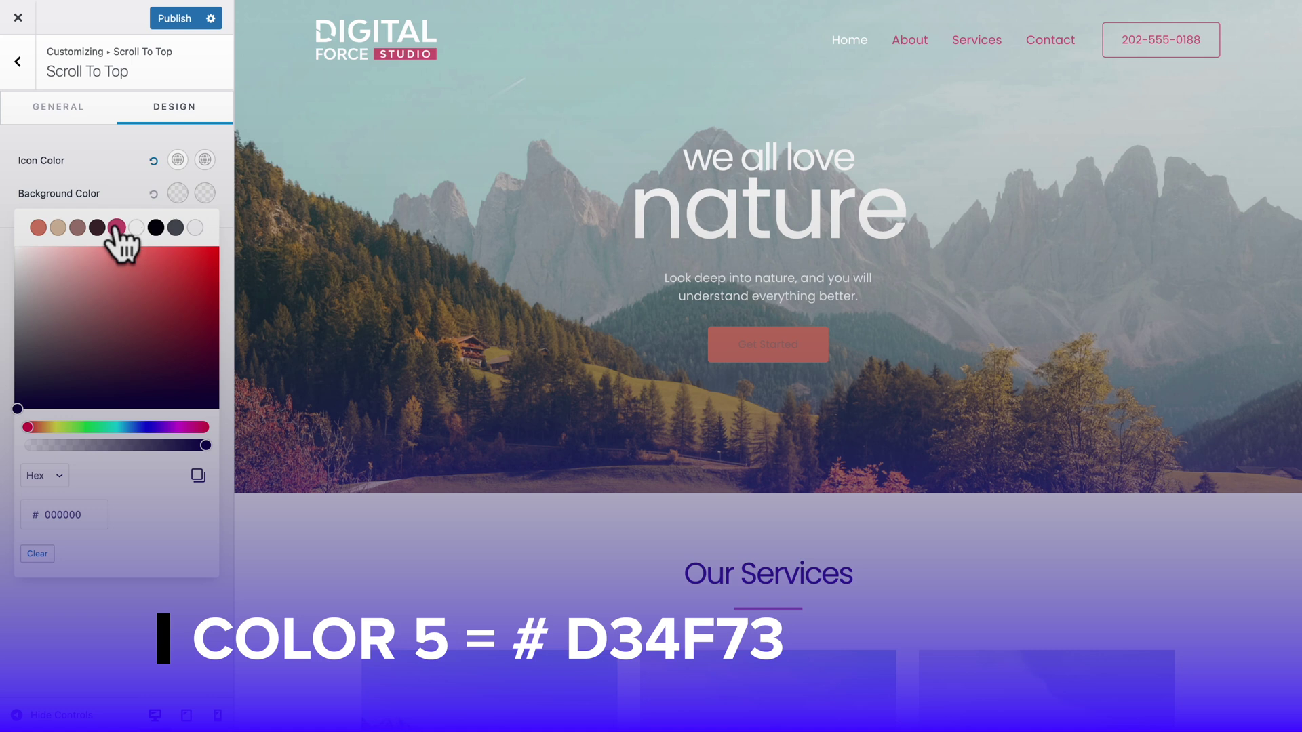
left_click(117, 227)
left_click(127, 190)
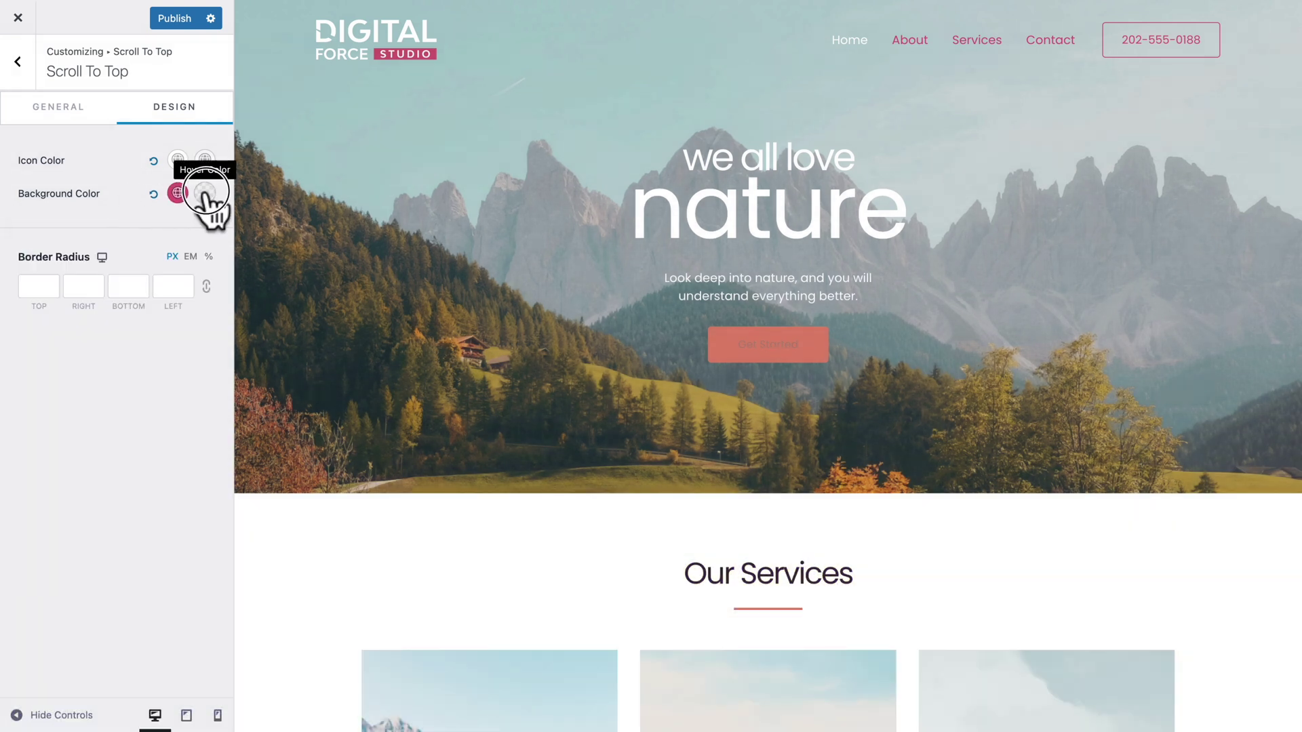
left_click(204, 193)
left_click(97, 228)
left_click(127, 195)
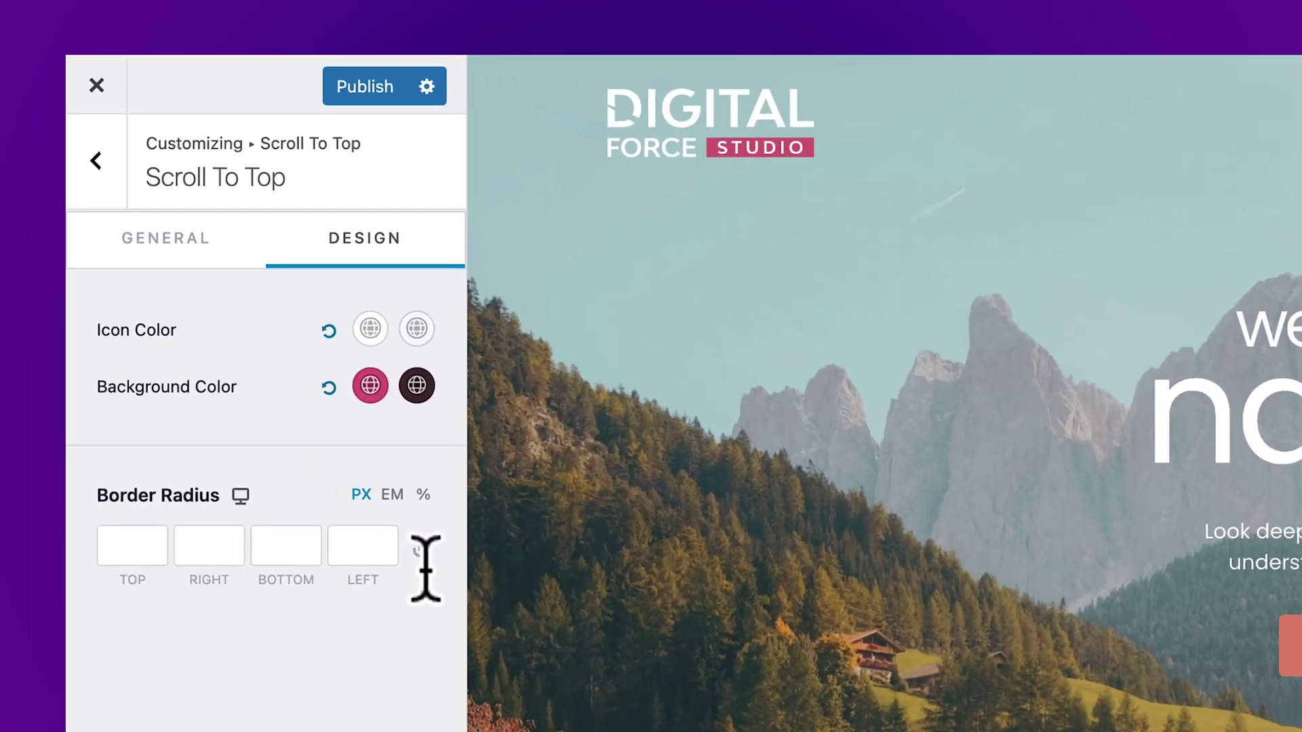
Link the Scroll To Top button's border radius values and set all four corners to 90 px.
left_click(419, 553)
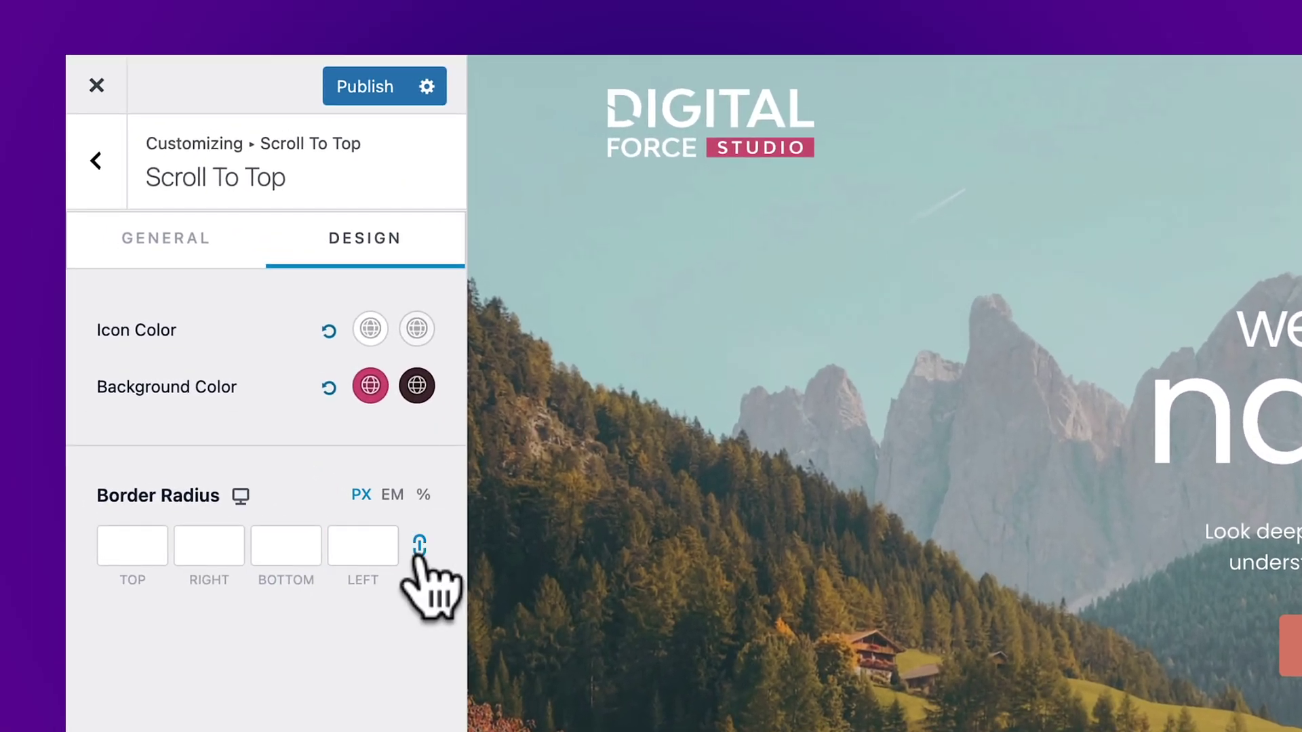
left_click(349, 550)
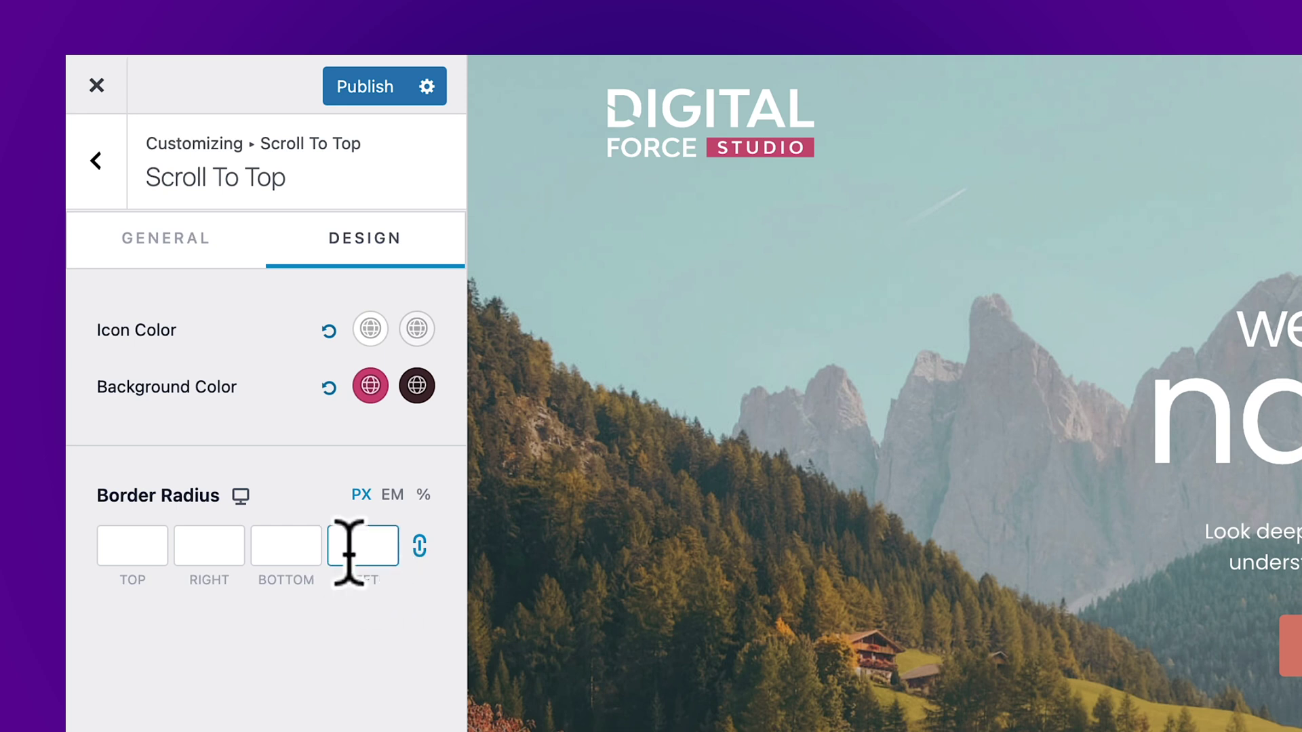
type("90")
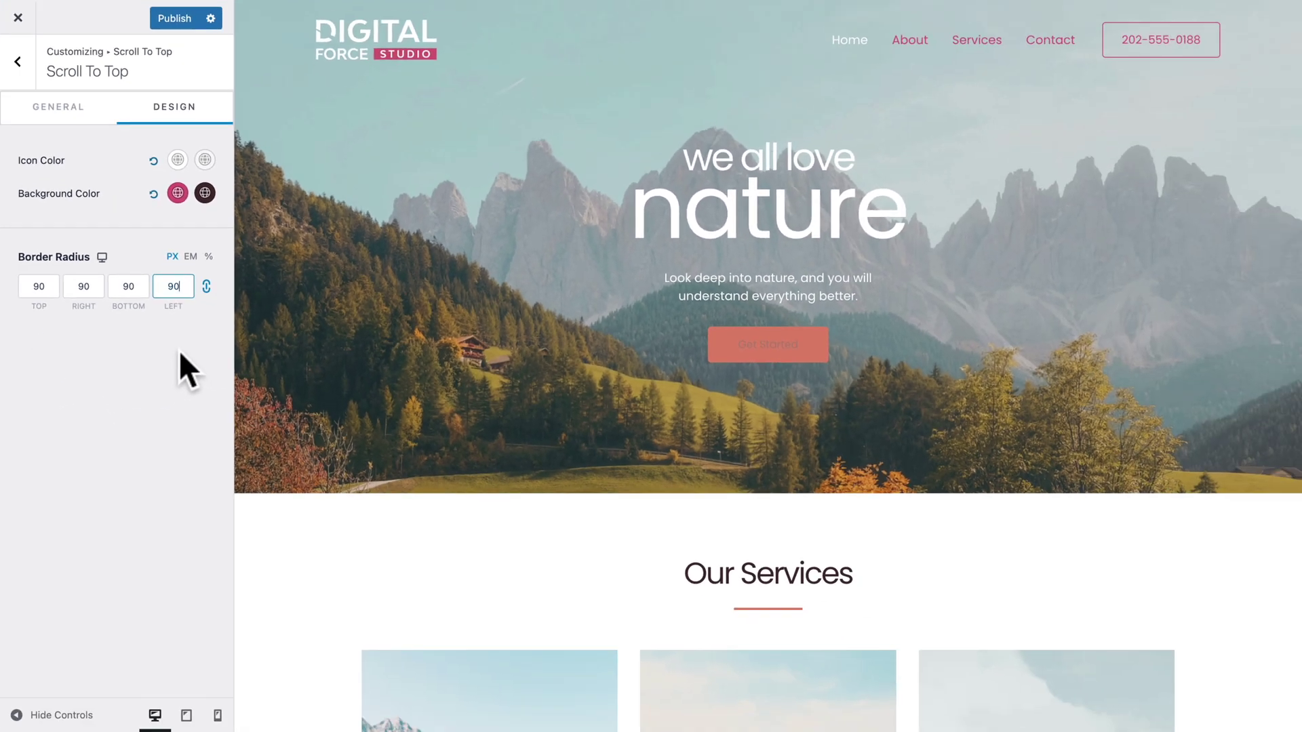
Test the Scroll To Top button from the bottom of the page preview and publish its design changes.
scroll(745, 457, "down", 20)
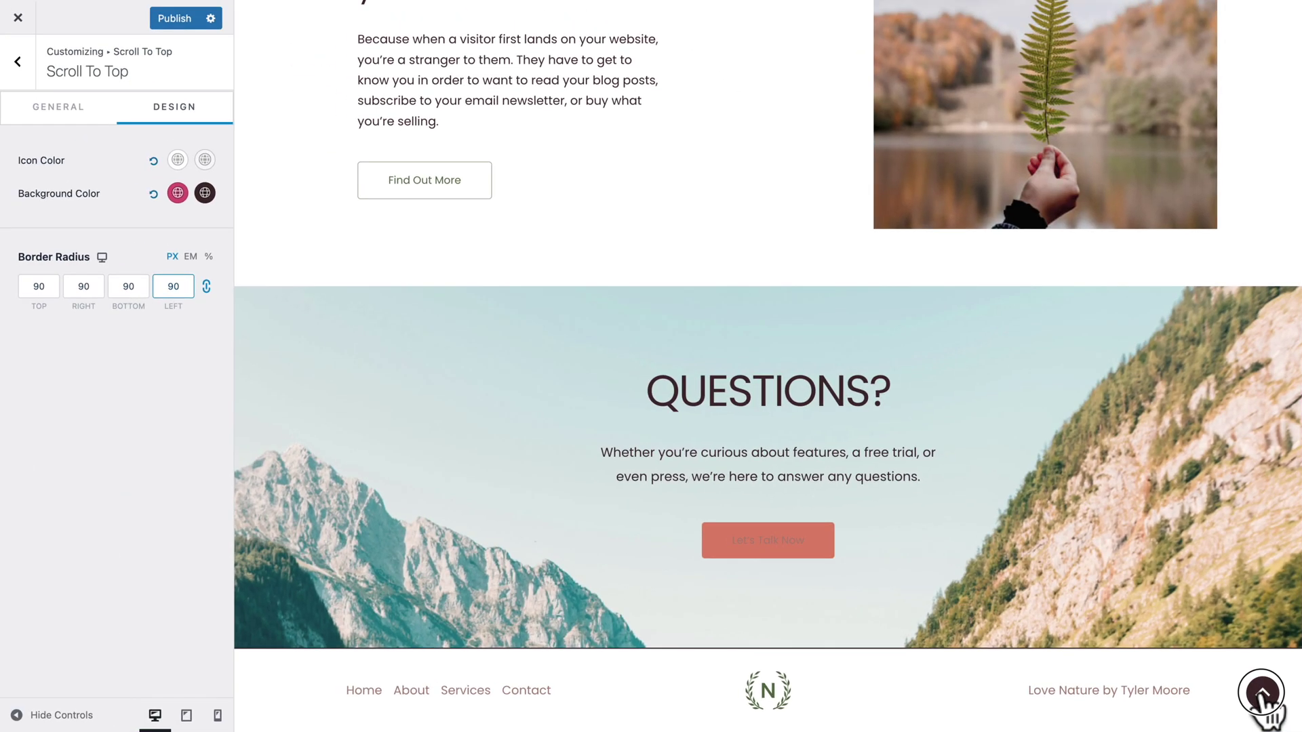
left_click(1211, 670)
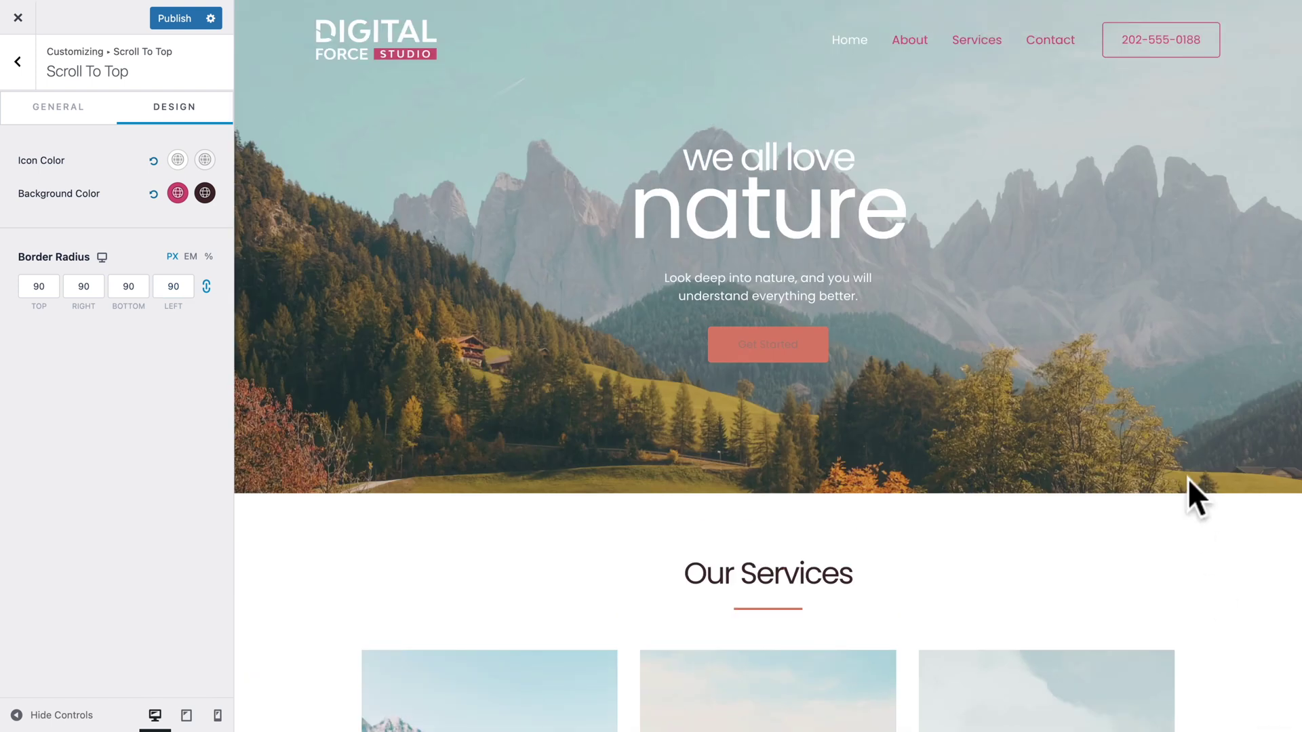
left_click(177, 16)
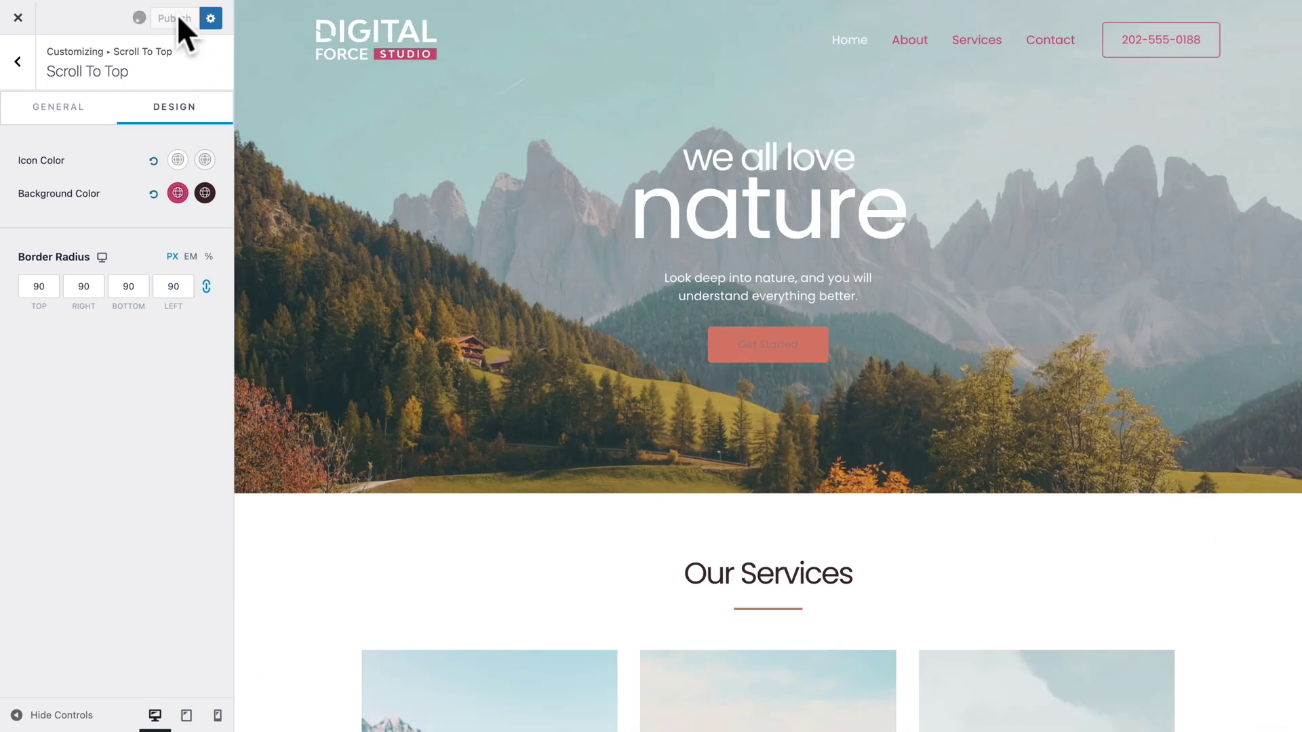
Enable Smooth Scroll to ID in the global Misc settings and publish the change.
left_click(17, 64)
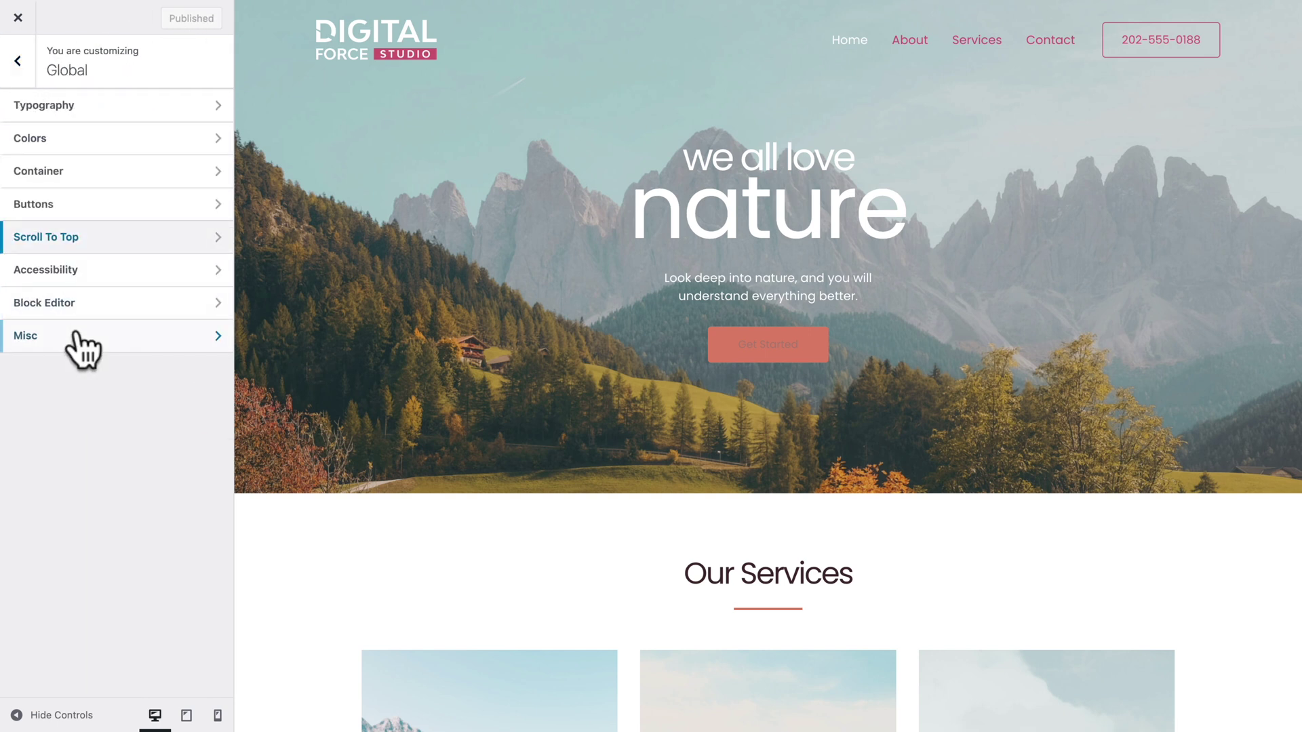
left_click(56, 343)
left_click(202, 122)
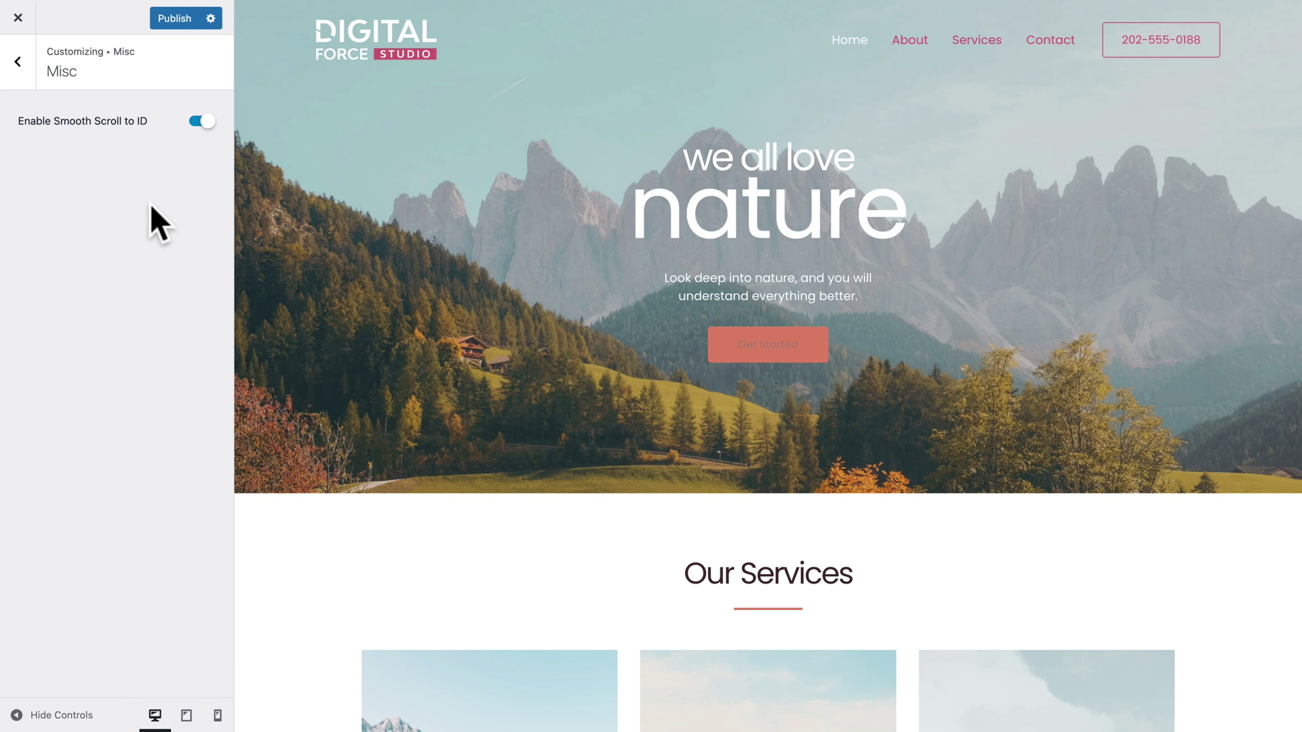
left_click(180, 20)
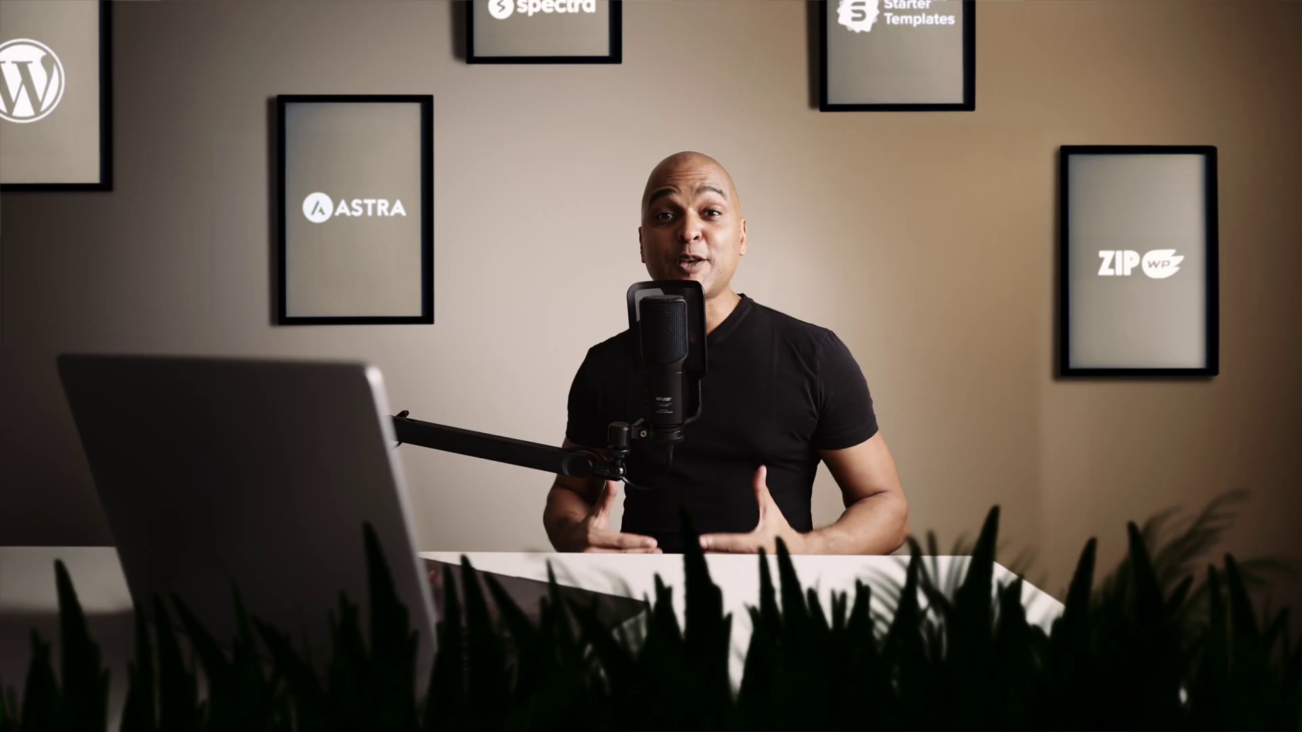